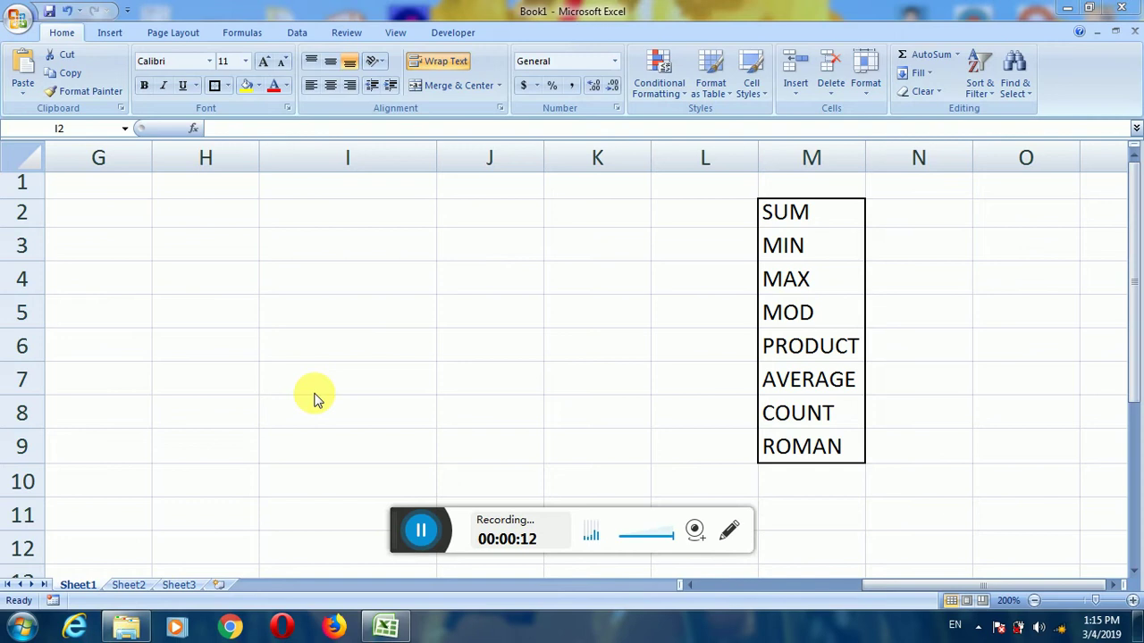
Outline the SUM-to-ROMAN function list with a red annotation box.
{"action": "left_click", "coordinate": [729, 530]}
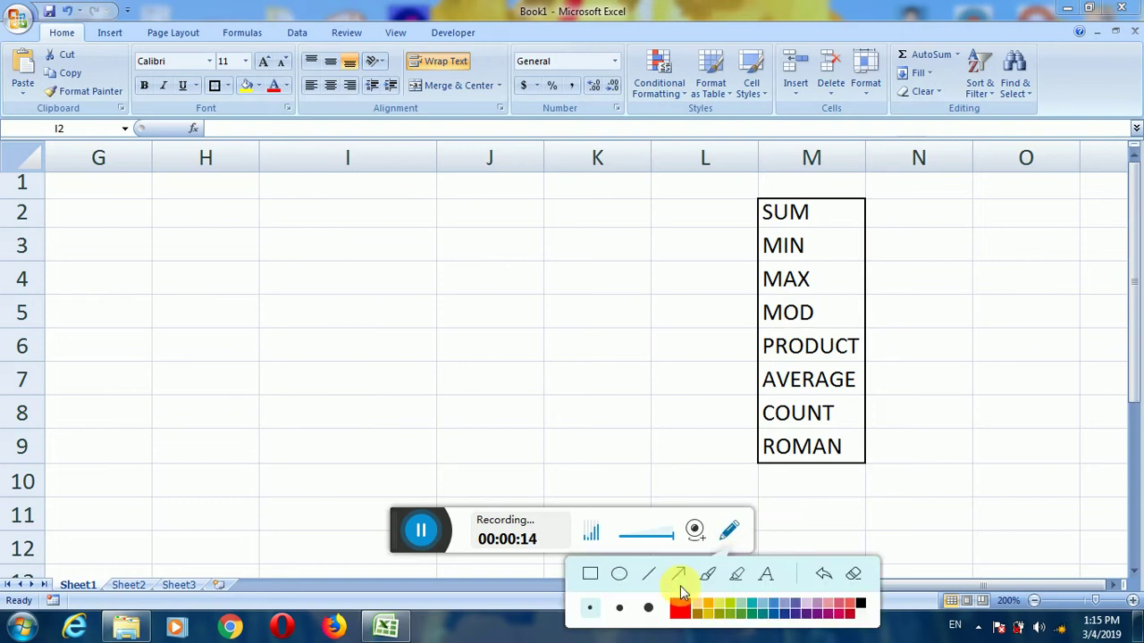
{"action": "left_click_drag", "start_coordinate": [747, 189], "coordinate": [883, 490]}
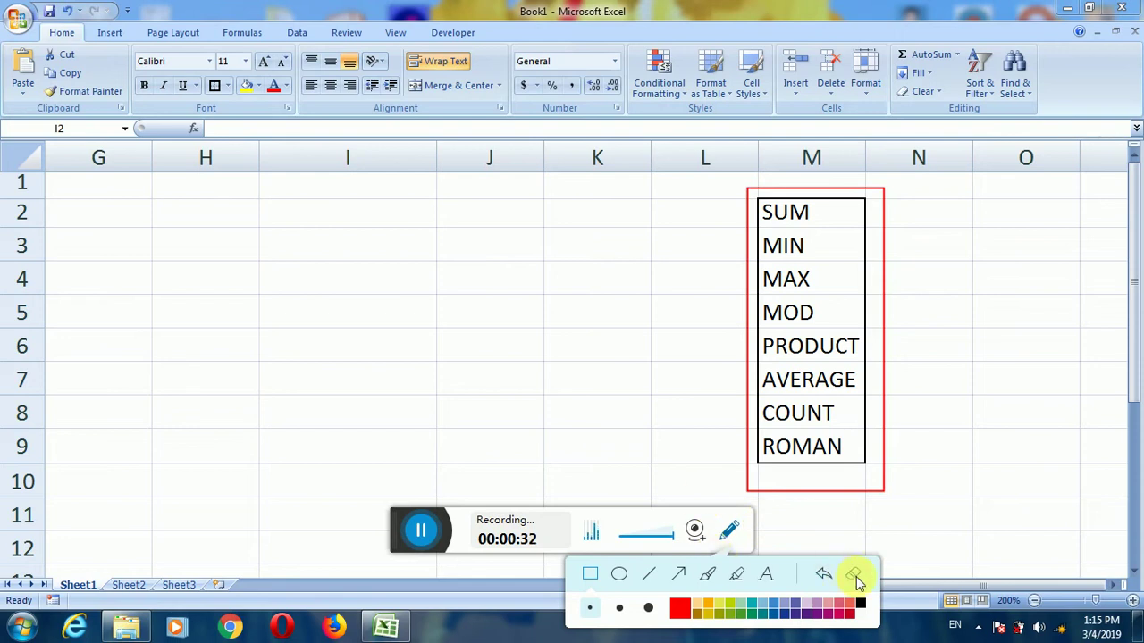
{"action": "left_click", "coordinate": [729, 529]}
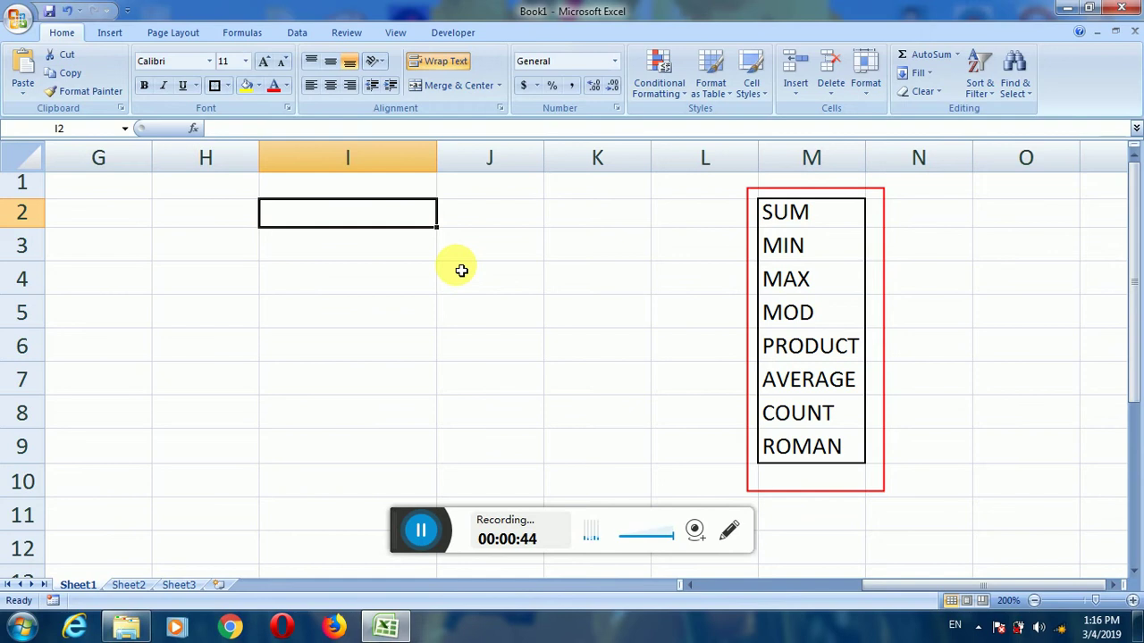
Enter =SUM(4,6) in cell I2 so it displays 10.
{"action": "type", "text": "="}
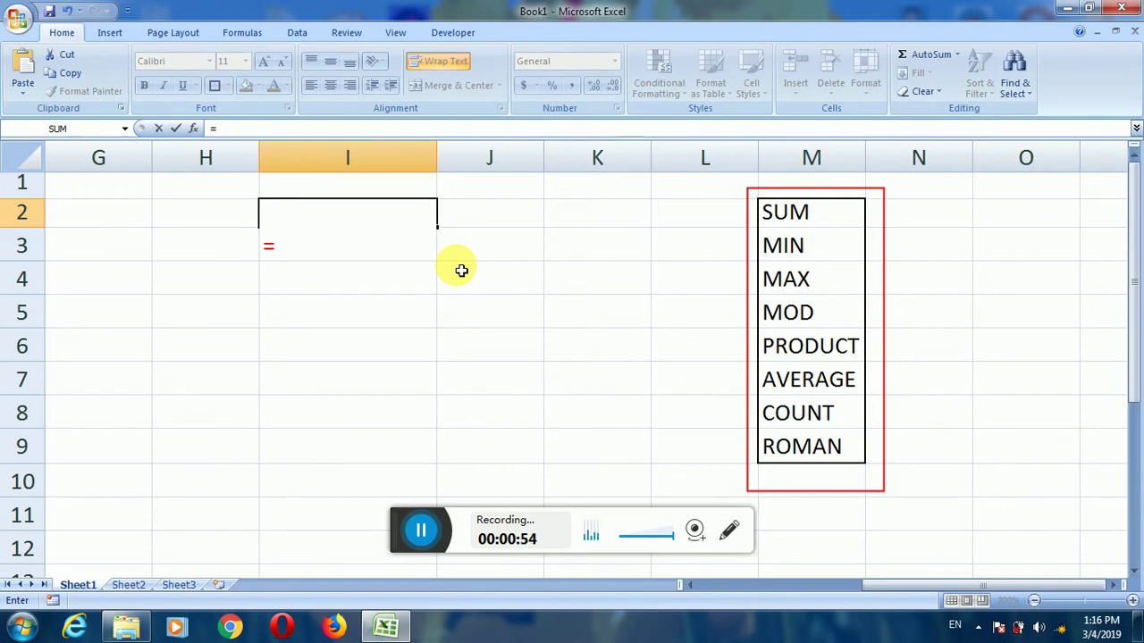
{"action": "key", "text": "Return"}
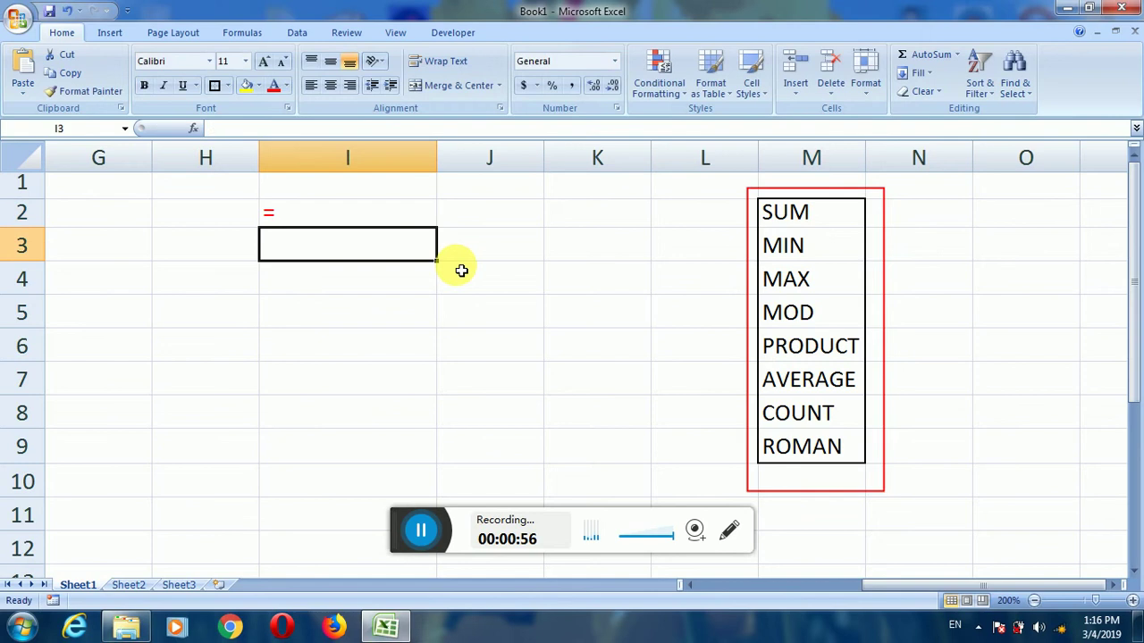
{"action": "left_click", "coordinate": [366, 215]}
{"action": "double_click", "coordinate": [366, 214]}
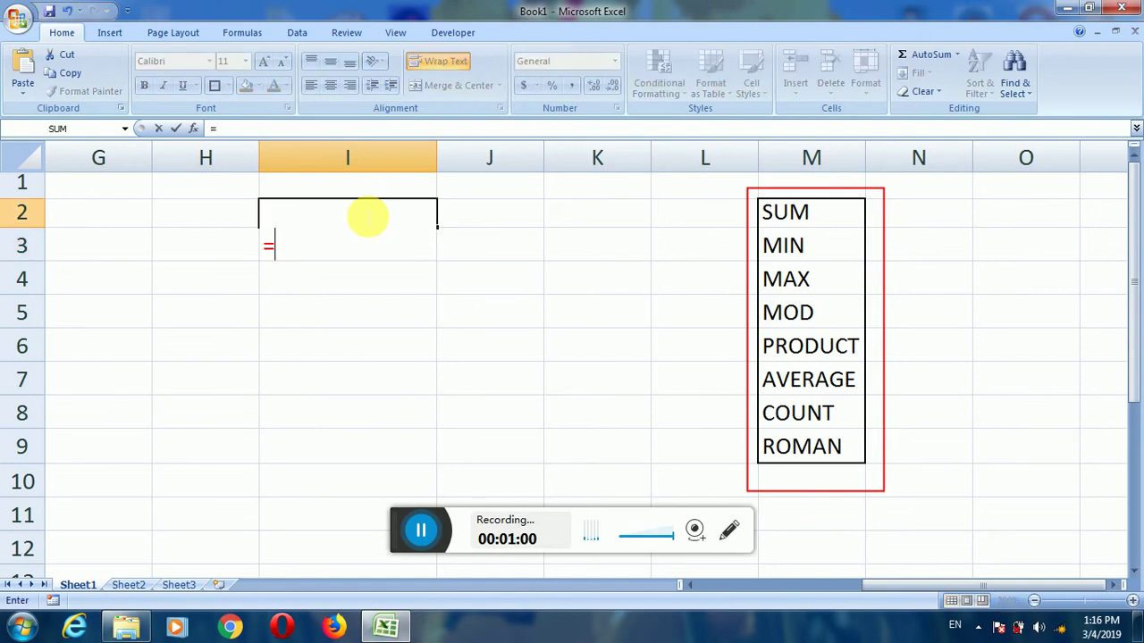
{"action": "type", "text": "SUM"}
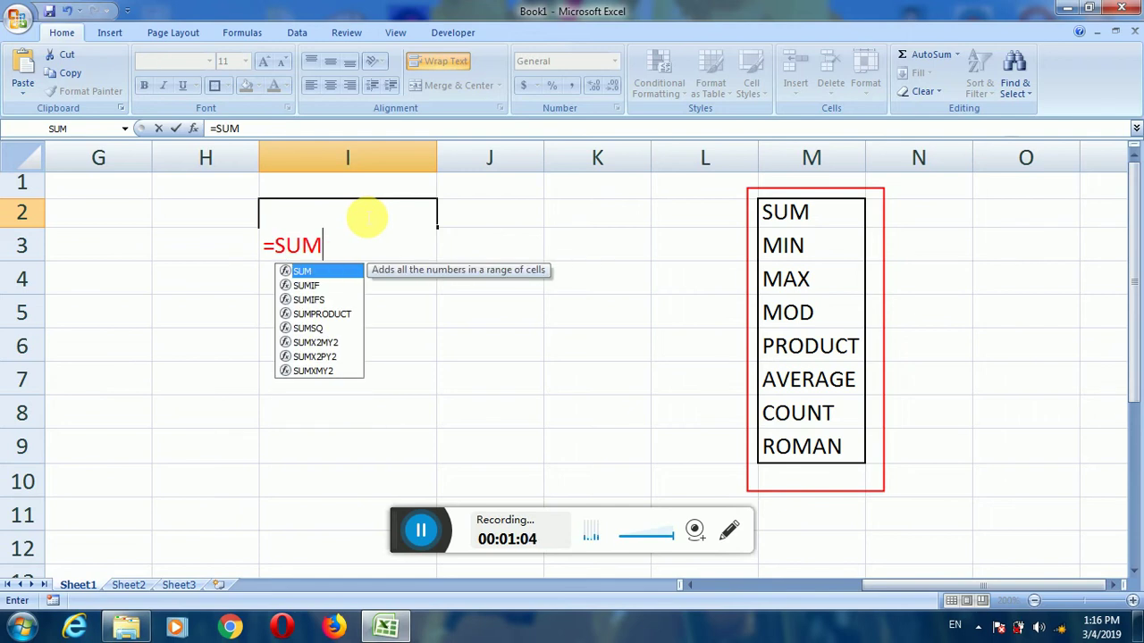
{"action": "type", "text": "("}
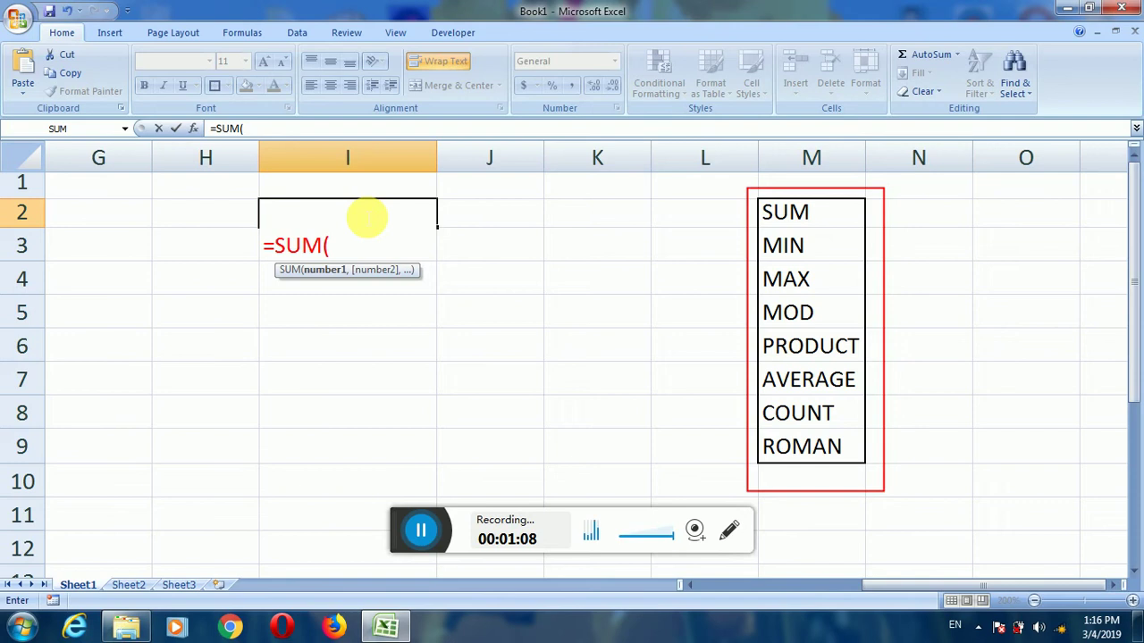
{"action": "type", "text": "4"}
{"action": "type", "text": ","}
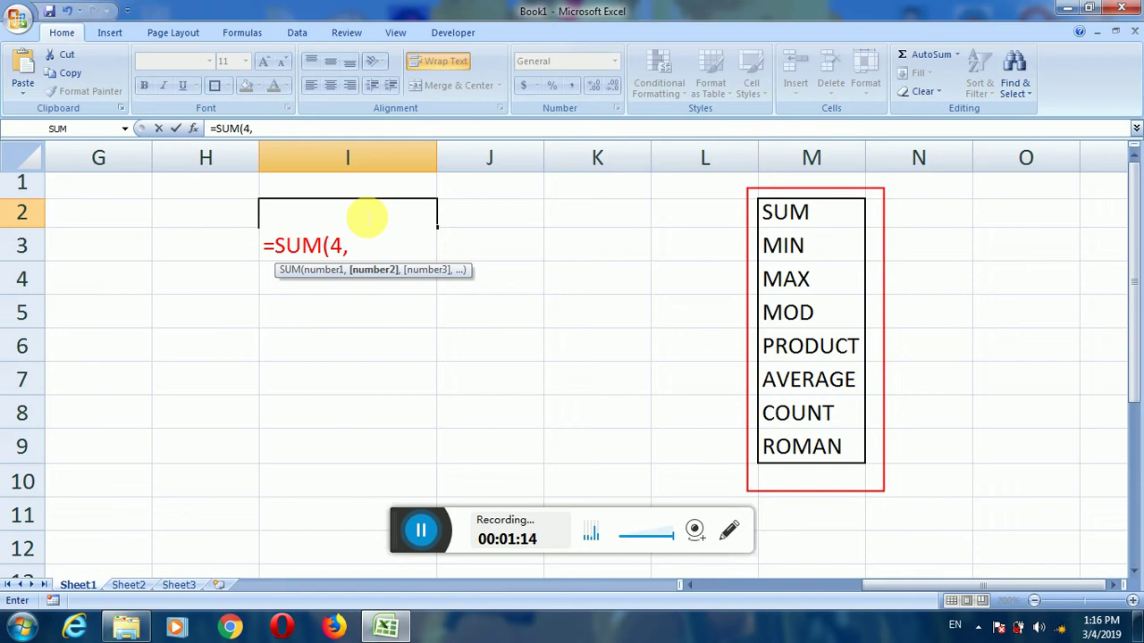
{"action": "type", "text": "6"}
{"action": "type", "text": ")"}
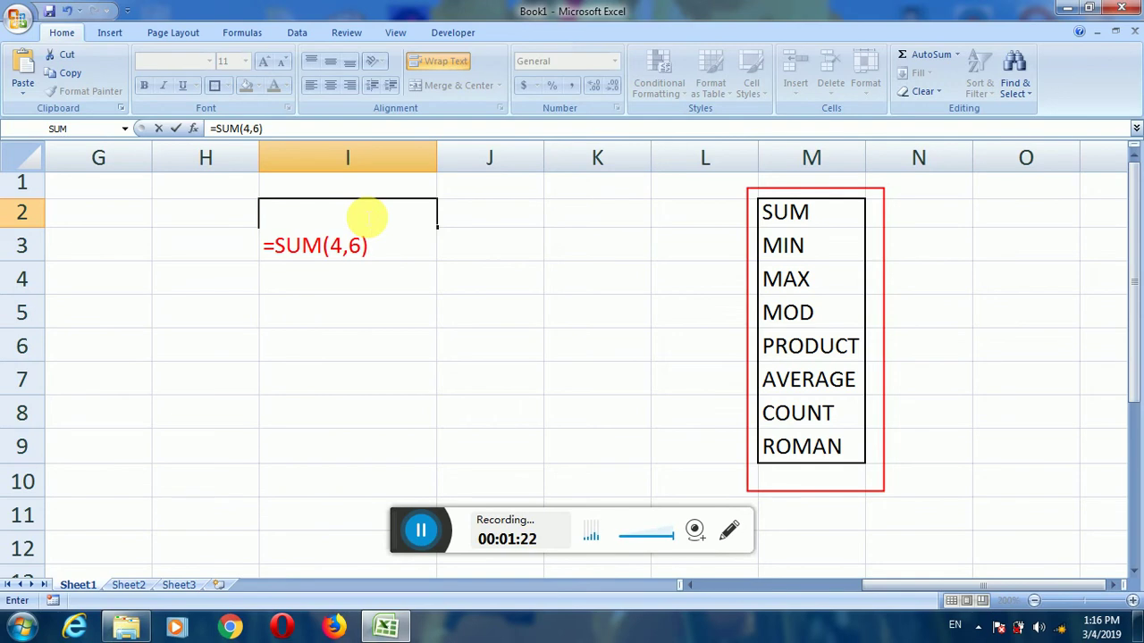
{"action": "key", "text": "Return"}
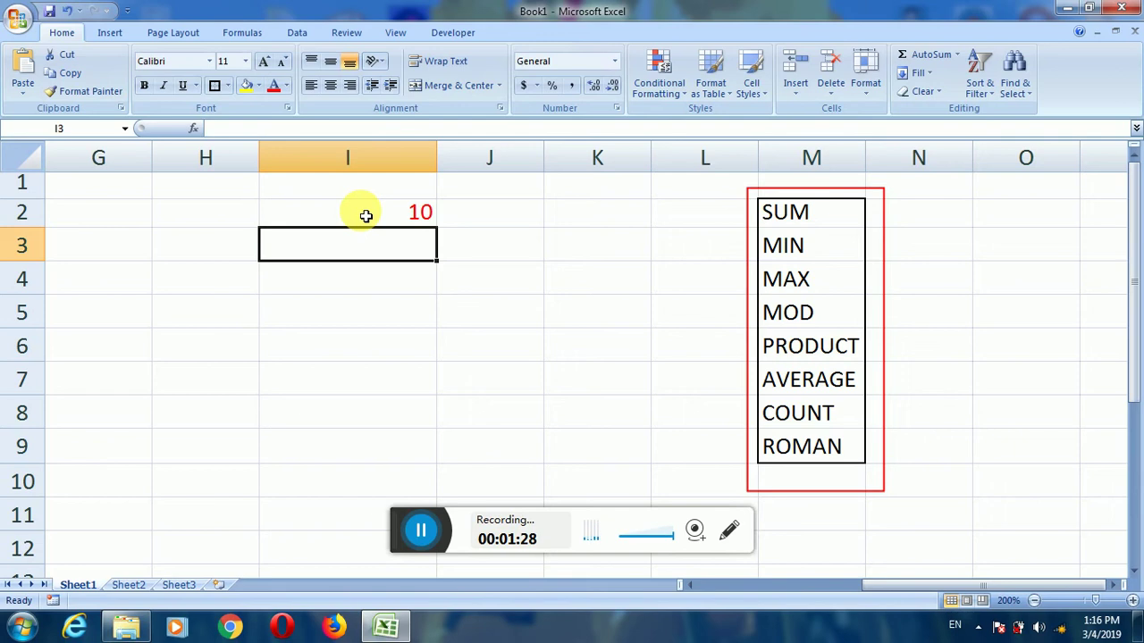
{"action": "left_click", "coordinate": [365, 215]}
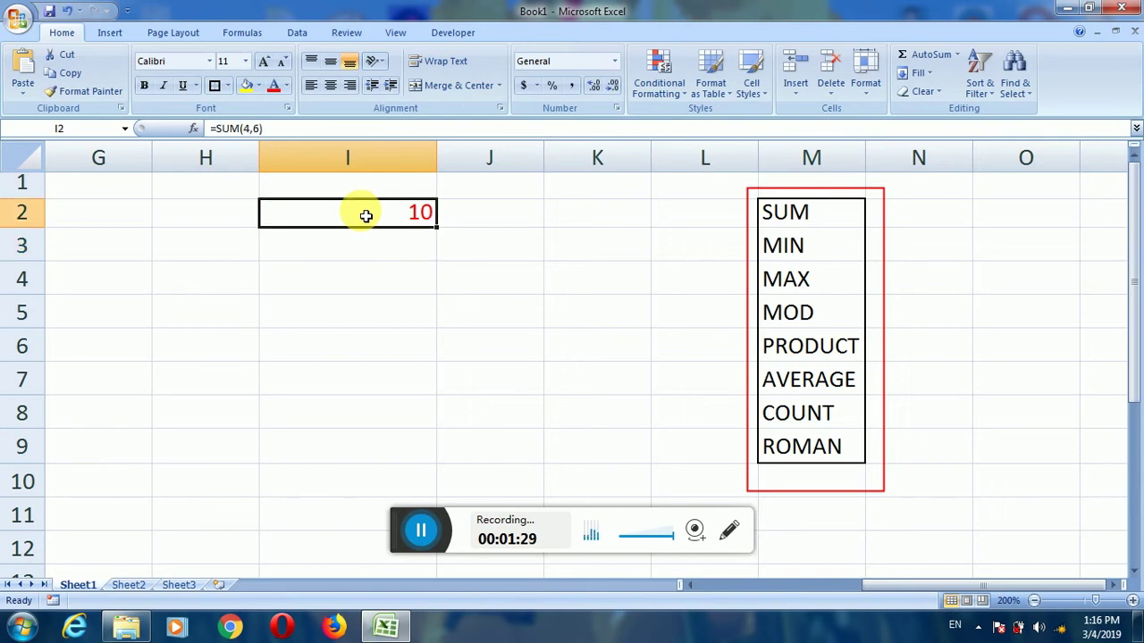
{"action": "left_click", "coordinate": [729, 531]}
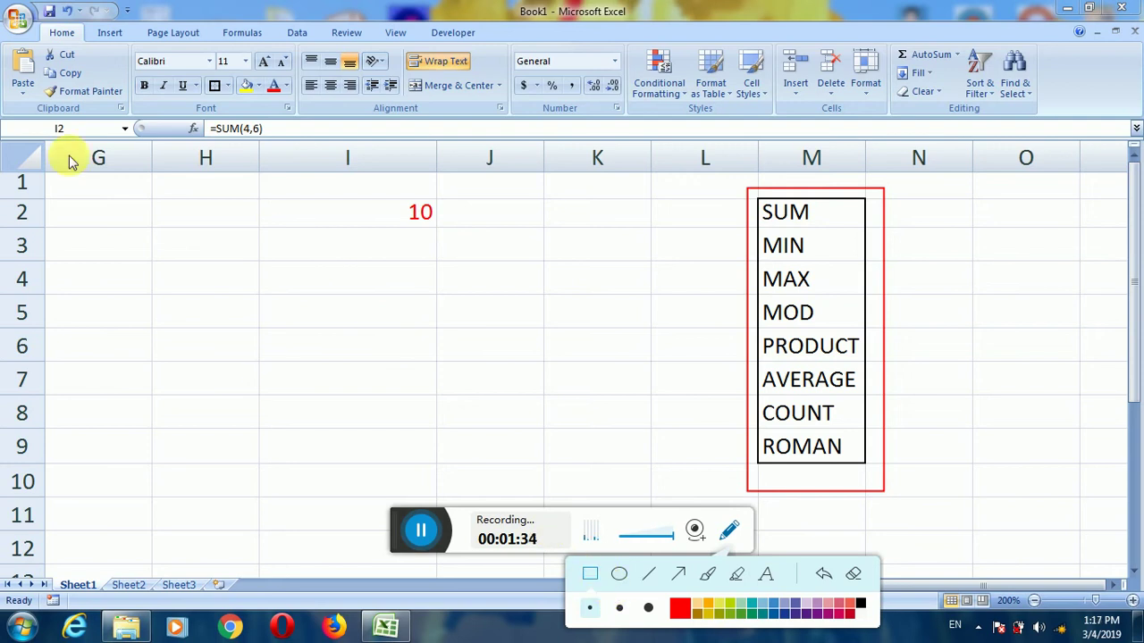
{"action": "left_click_drag", "start_coordinate": [191, 112], "coordinate": [284, 146]}
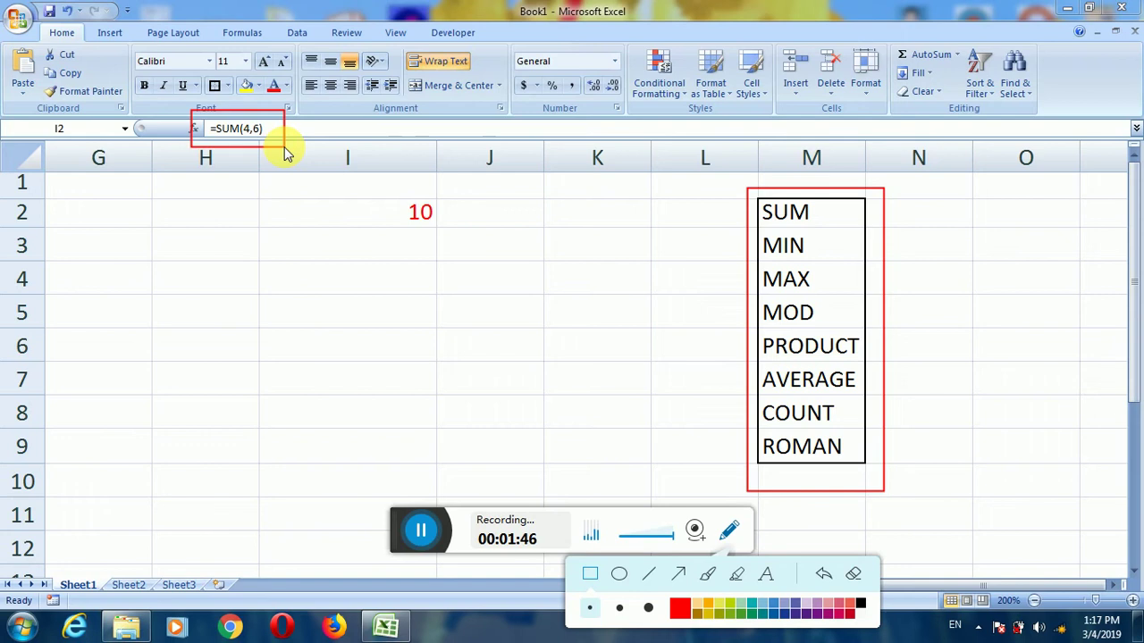
{"action": "left_click", "coordinate": [728, 534]}
{"action": "left_click", "coordinate": [366, 376]}
{"action": "left_click", "coordinate": [379, 357]}
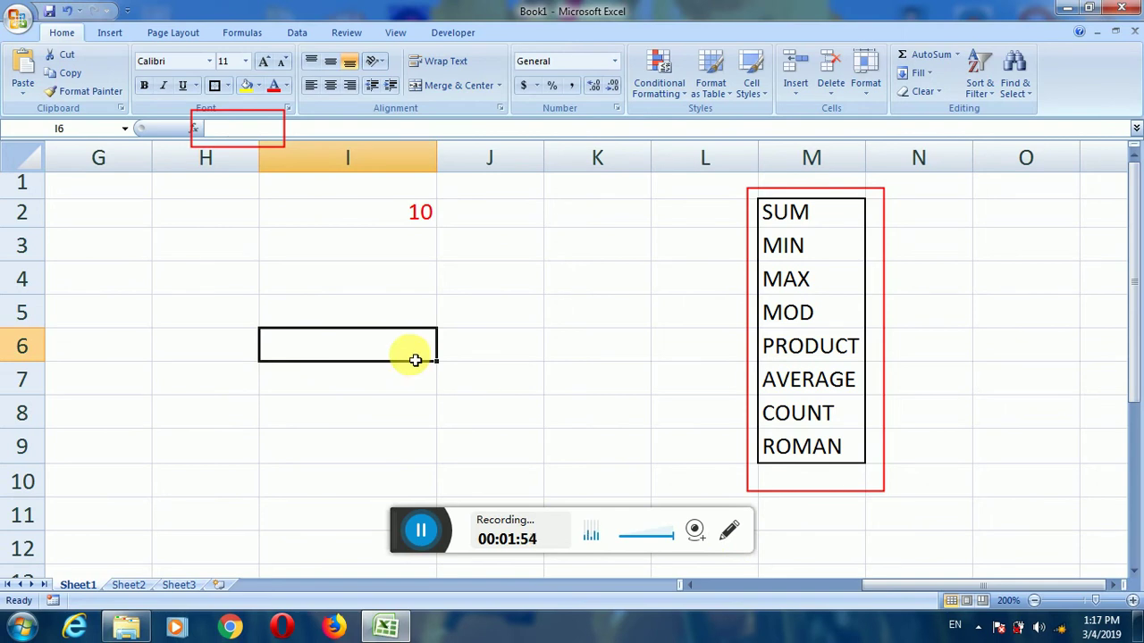
Enter 50 in H5 and 10 in I5, then select both to check their sum.
{"action": "left_click", "coordinate": [238, 325]}
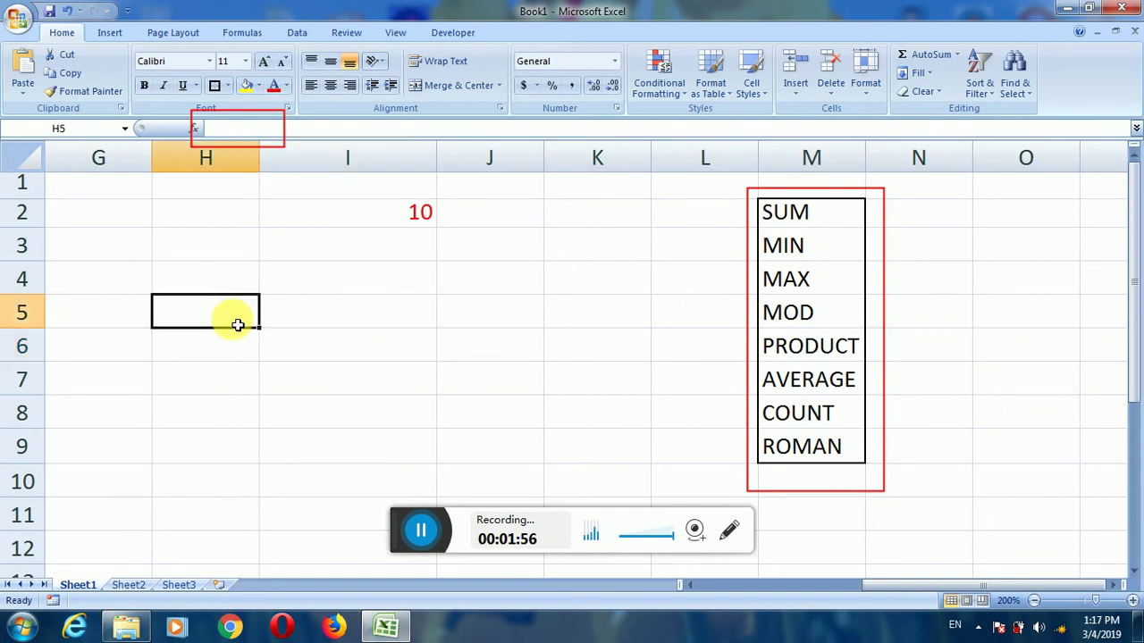
{"action": "type", "text": "50"}
{"action": "key", "text": "Tab"}
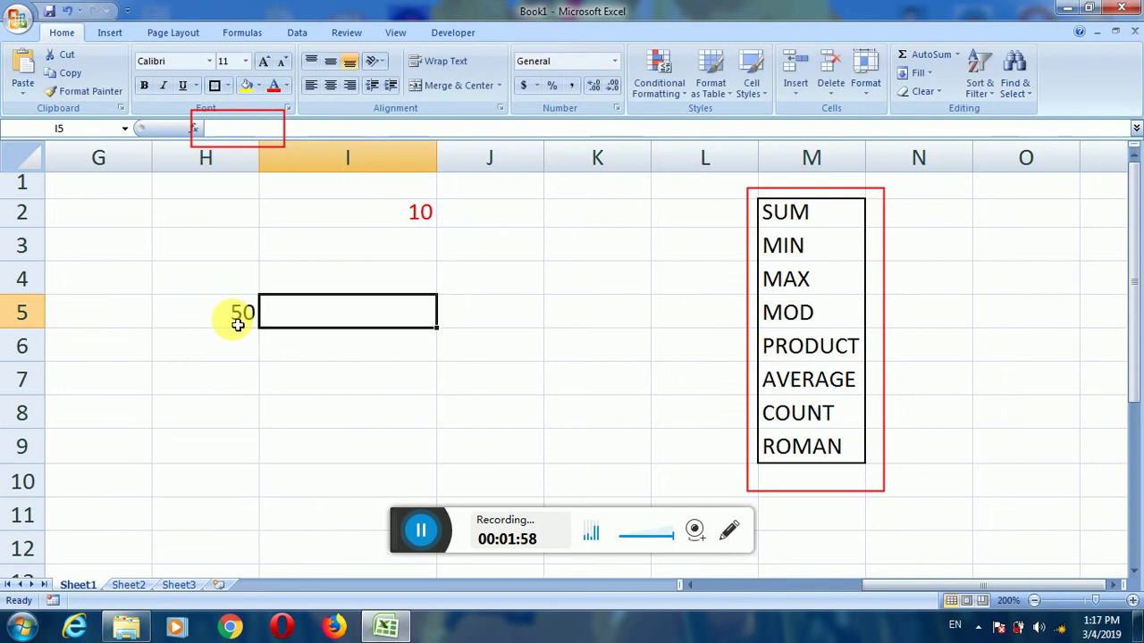
{"action": "type", "text": "10"}
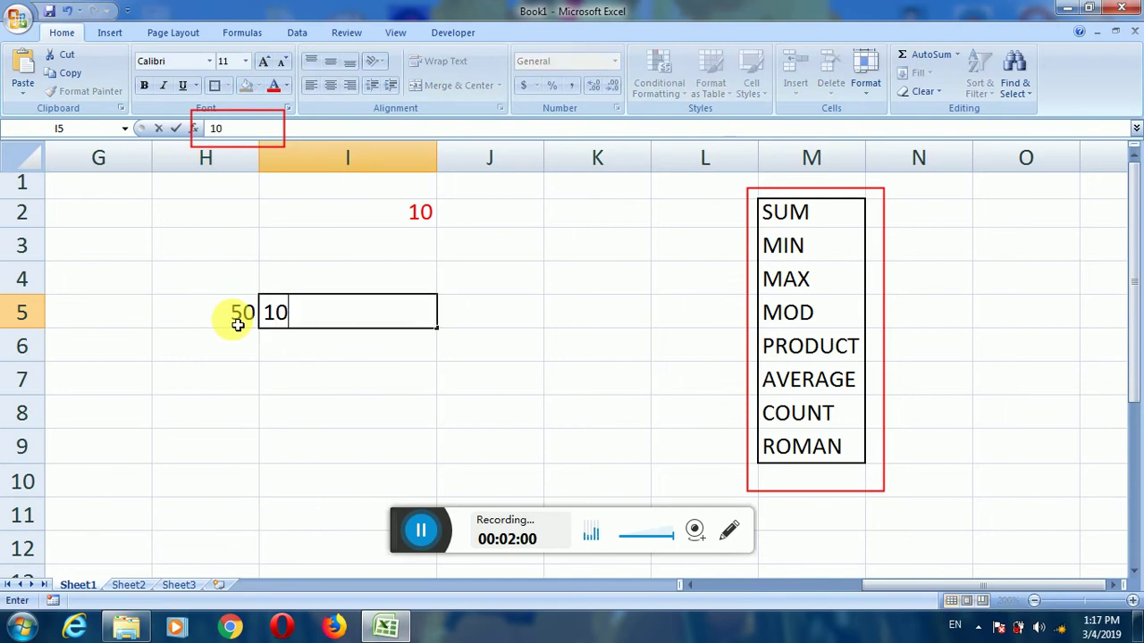
{"action": "key", "text": "Tab"}
{"action": "left_click_drag", "start_coordinate": [234, 315], "coordinate": [420, 313]}
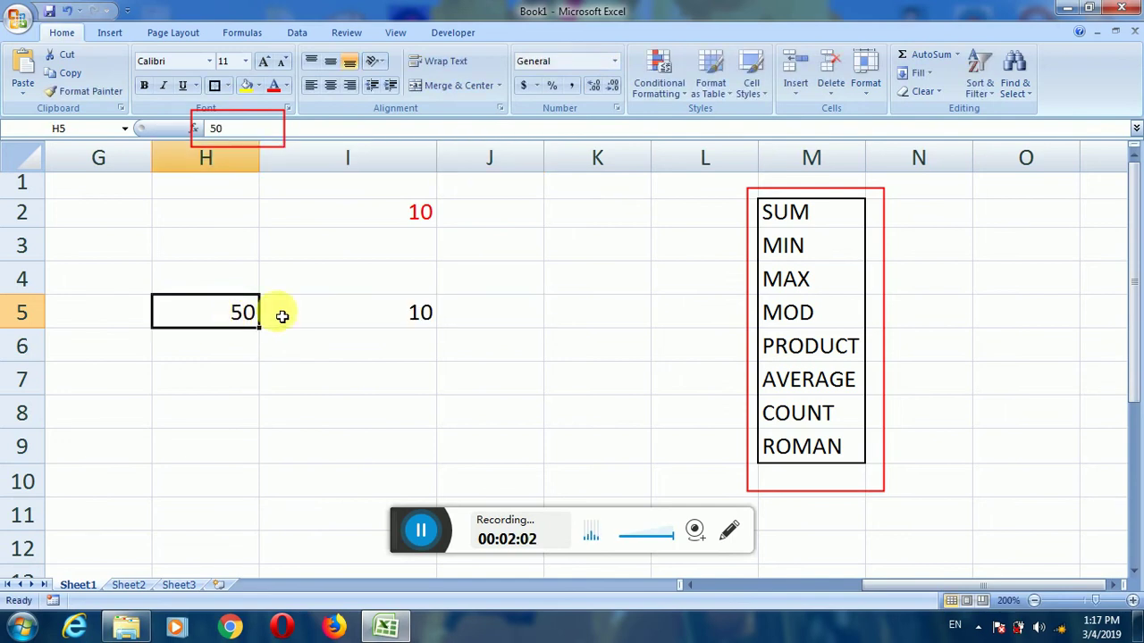
{"action": "left_click", "coordinate": [511, 316]}
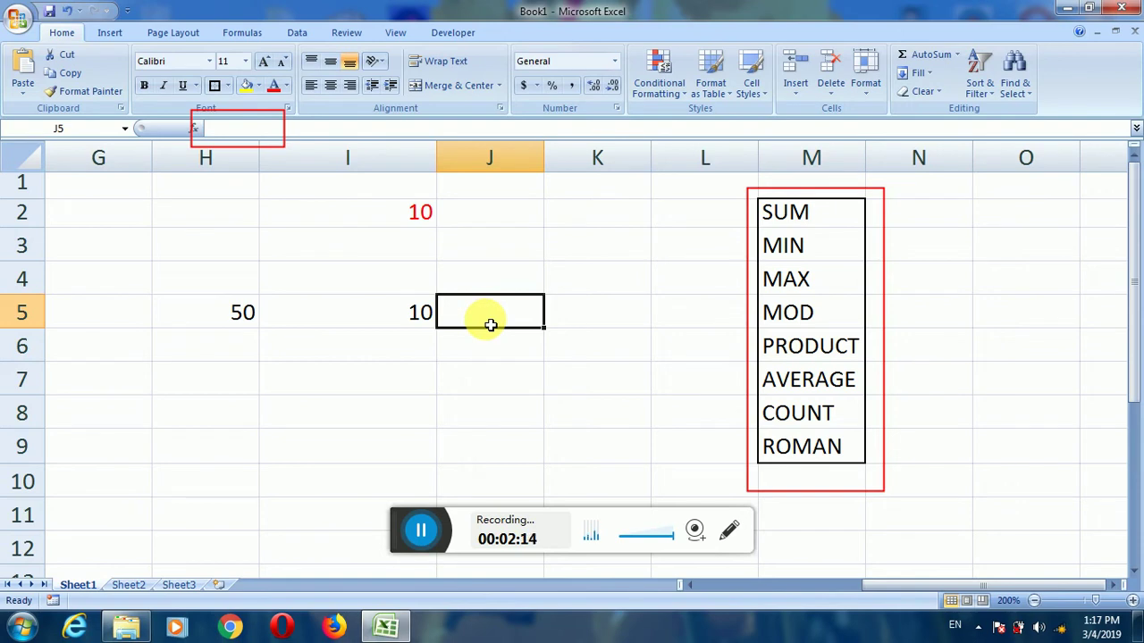
Enter =SUM(H5:I5) in J5 to total 50 and 10 as 60.
{"action": "type", "text": "="}
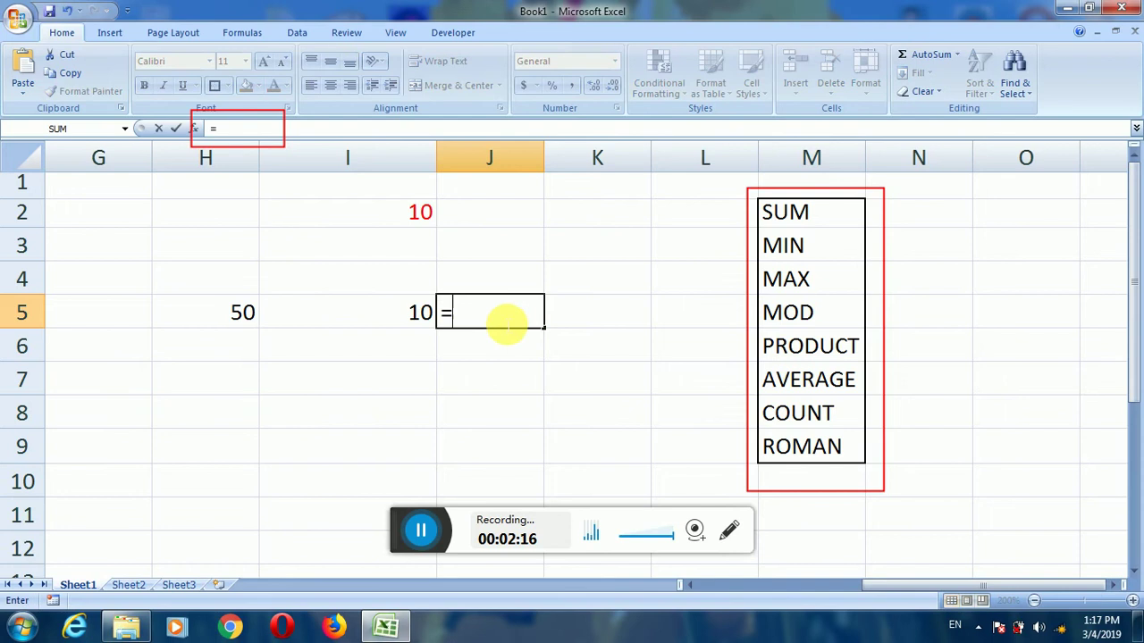
{"action": "type", "text": "("}
{"action": "key", "text": "BackSpace"}
{"action": "type", "text": "SUM"}
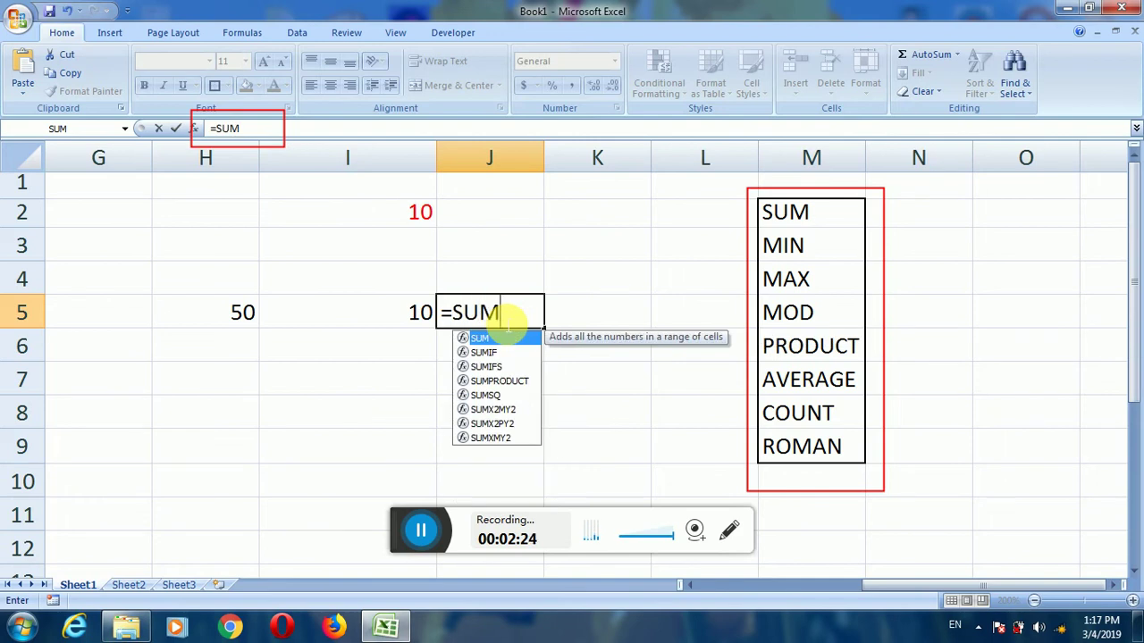
{"action": "type", "text": "("}
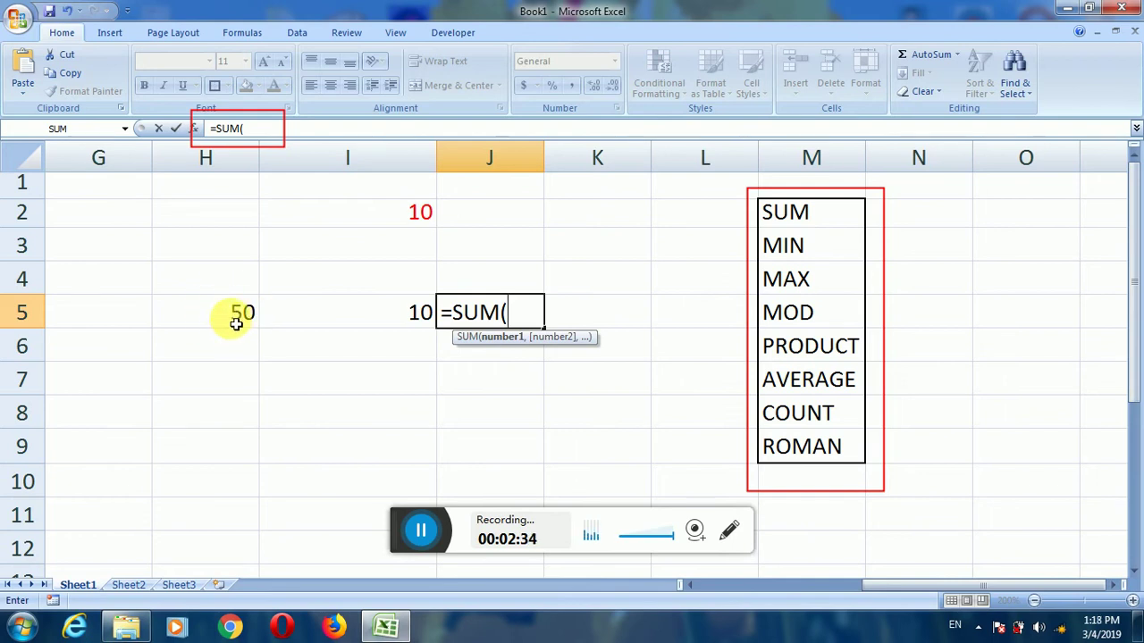
{"action": "left_click", "coordinate": [244, 317]}
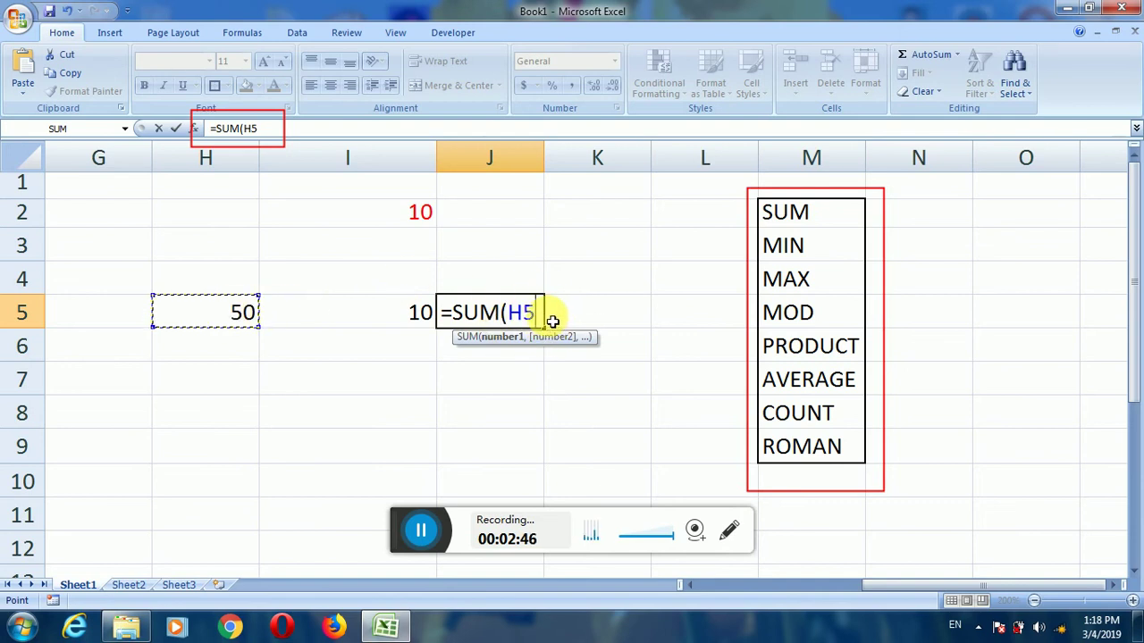
{"action": "key", "text": "BackSpace"}
{"action": "key", "text": "BackSpace"}
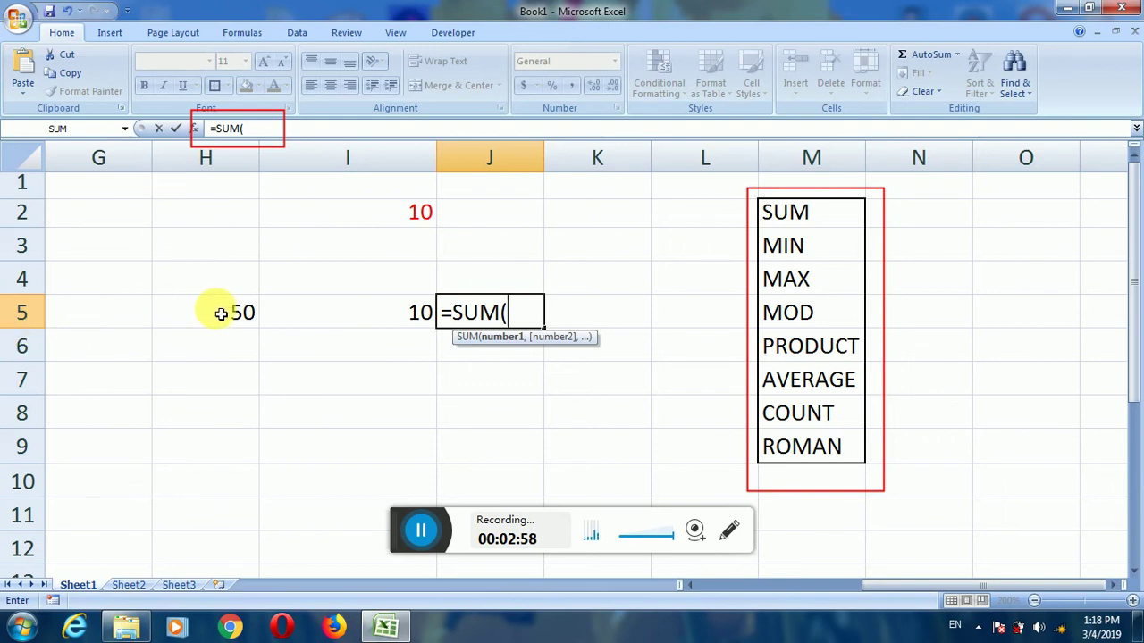
{"action": "type", "text": "H5"}
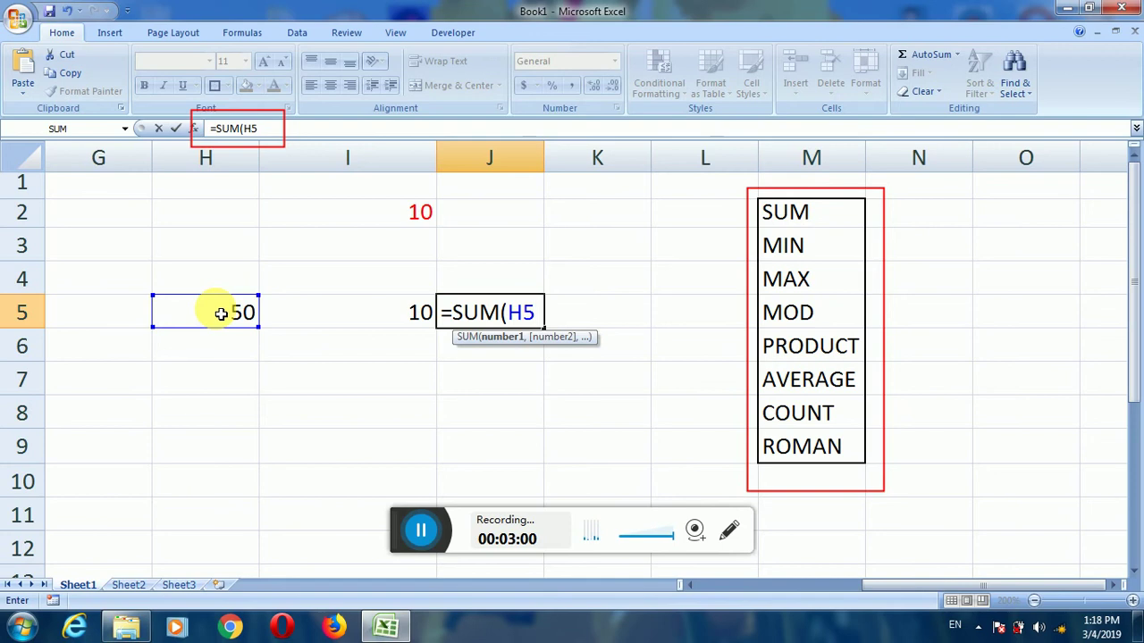
{"action": "type", "text": ":"}
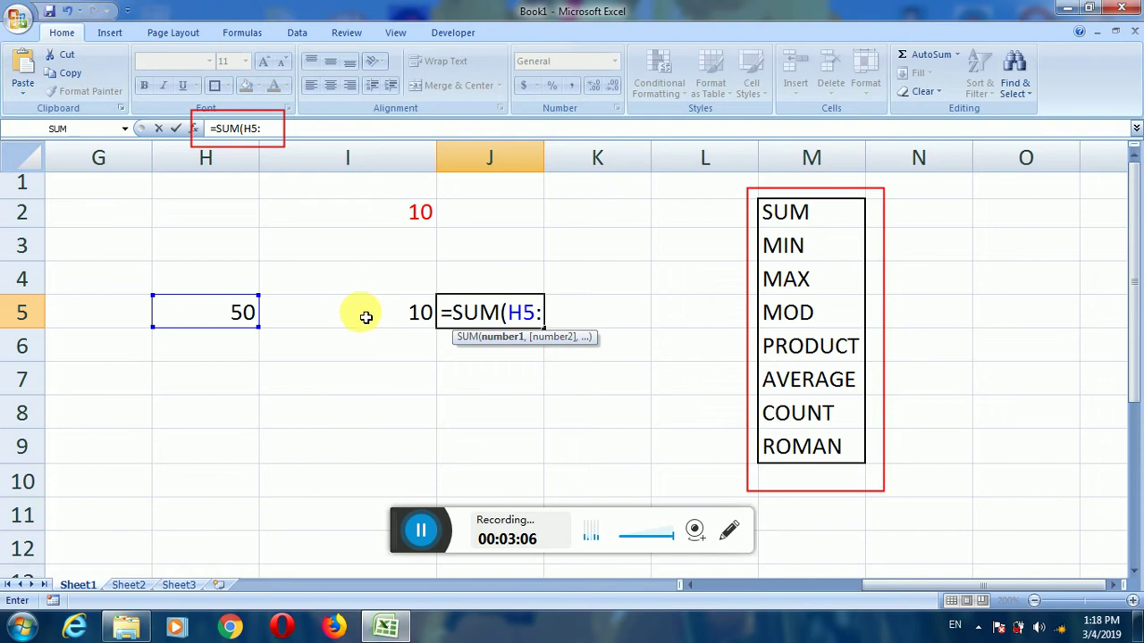
{"action": "scroll", "coordinate": [364, 295], "scroll_direction": "down", "scroll_amount": 1}
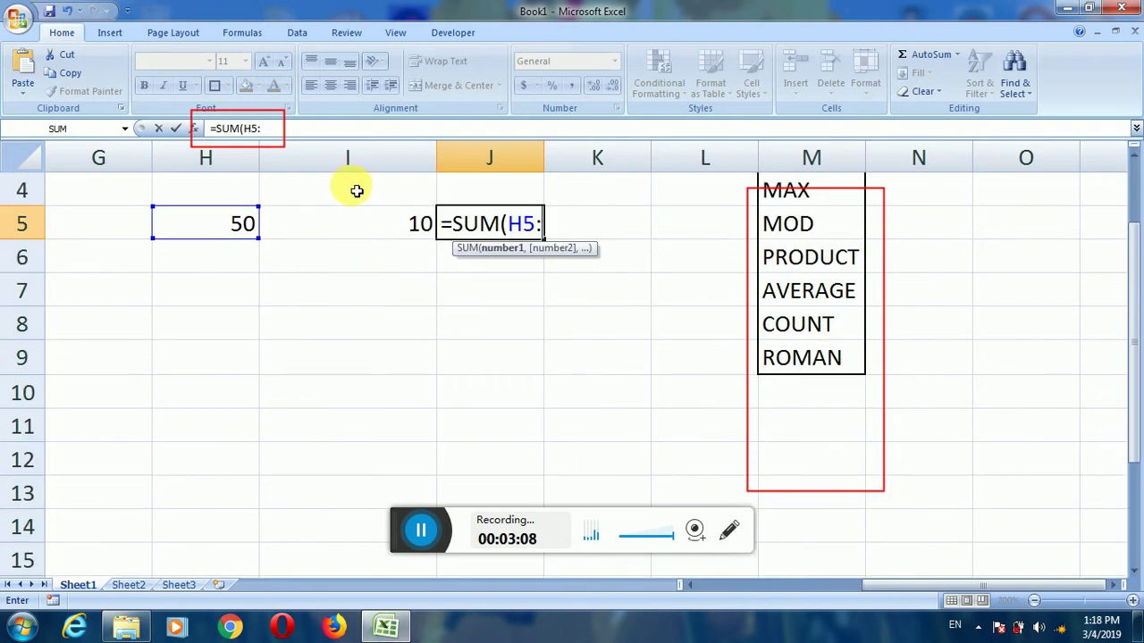
{"action": "type", "text": "I"}
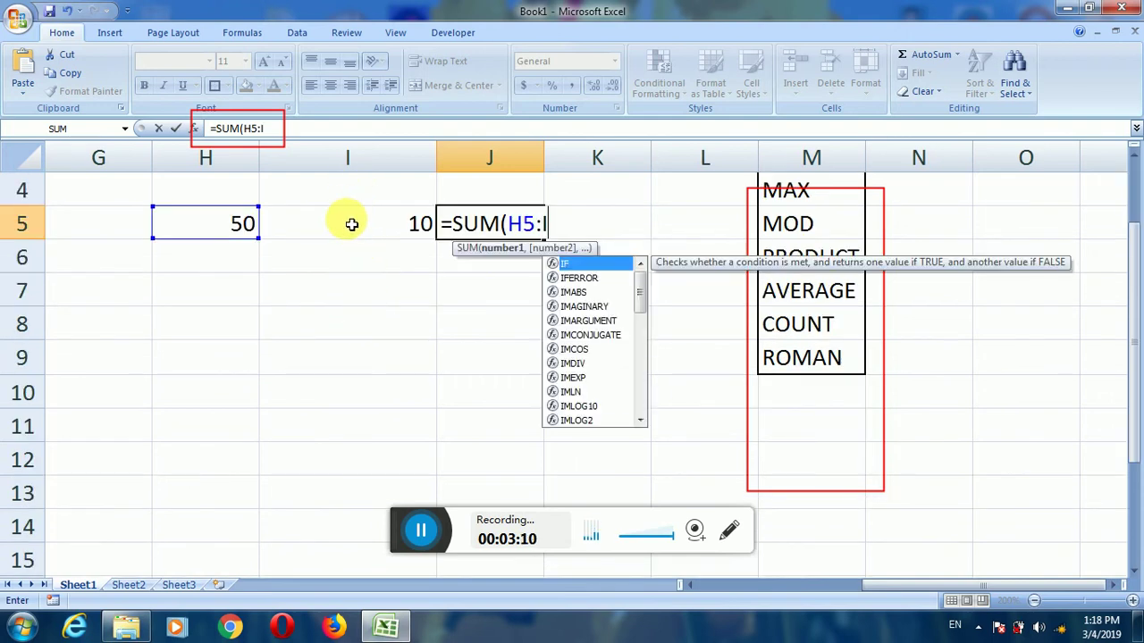
{"action": "type", "text": "5"}
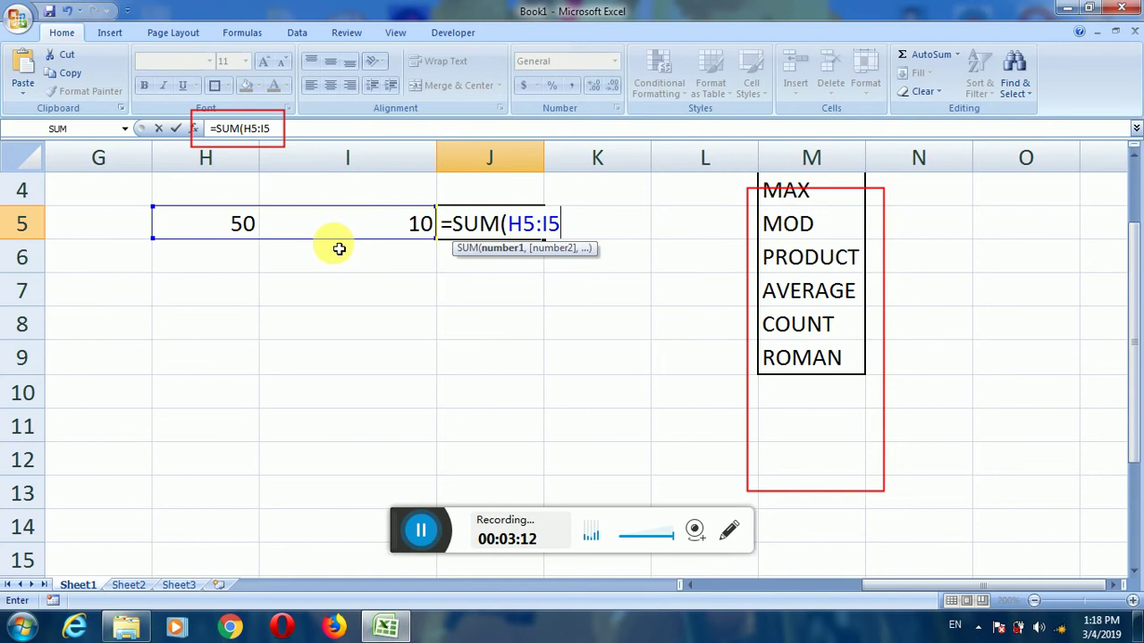
{"action": "type", "text": ")"}
{"action": "key", "text": "Return"}
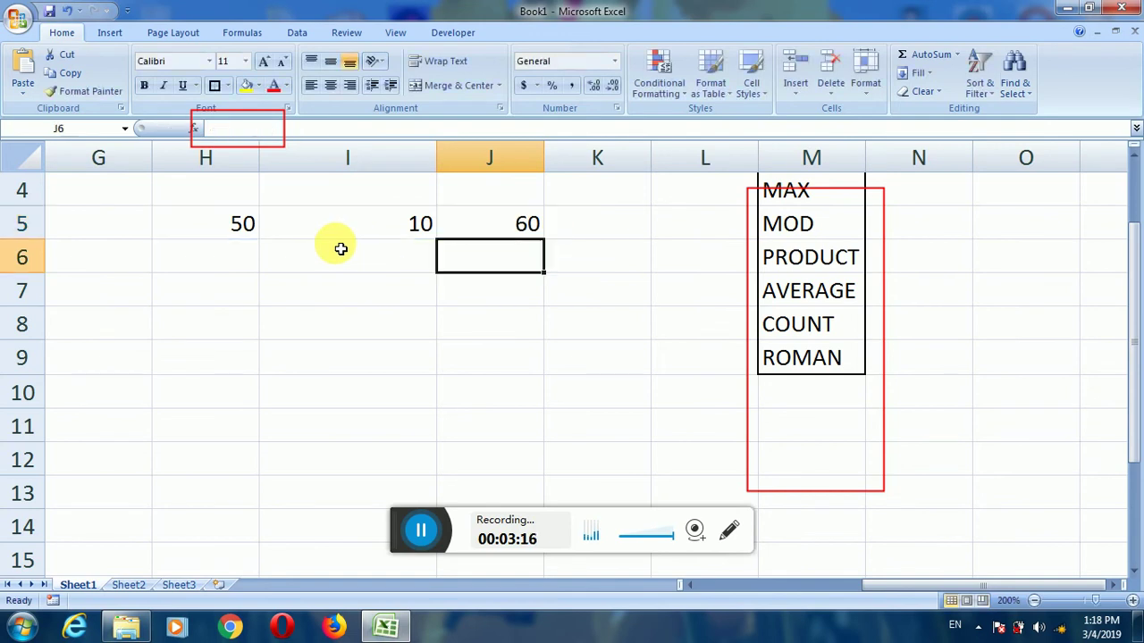
{"action": "scroll", "coordinate": [340, 249], "scroll_direction": "down", "scroll_amount": 1}
Scroll the sheet right to bring the SUM-to-ROMAN function list into view.
{"action": "left_click_drag", "start_coordinate": [936, 585], "coordinate": [763, 590]}
{"action": "left_click_drag", "start_coordinate": [814, 585], "coordinate": [783, 585]}
{"action": "left_click_drag", "start_coordinate": [1137, 411], "coordinate": [1138, 281]}
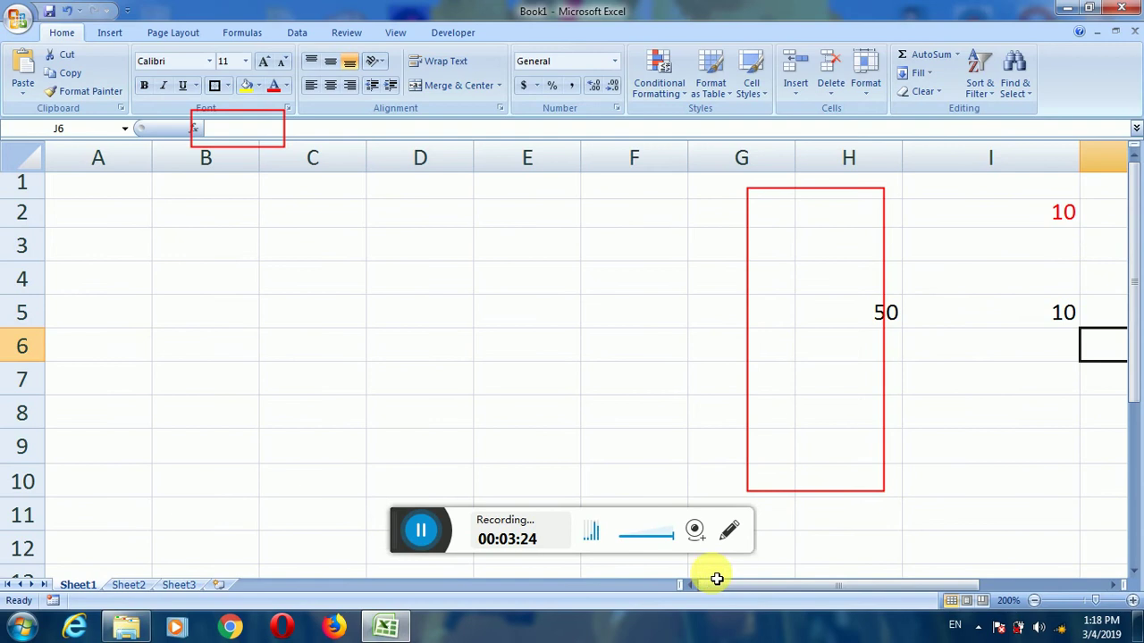
{"action": "left_click_drag", "start_coordinate": [727, 585], "coordinate": [901, 587]}
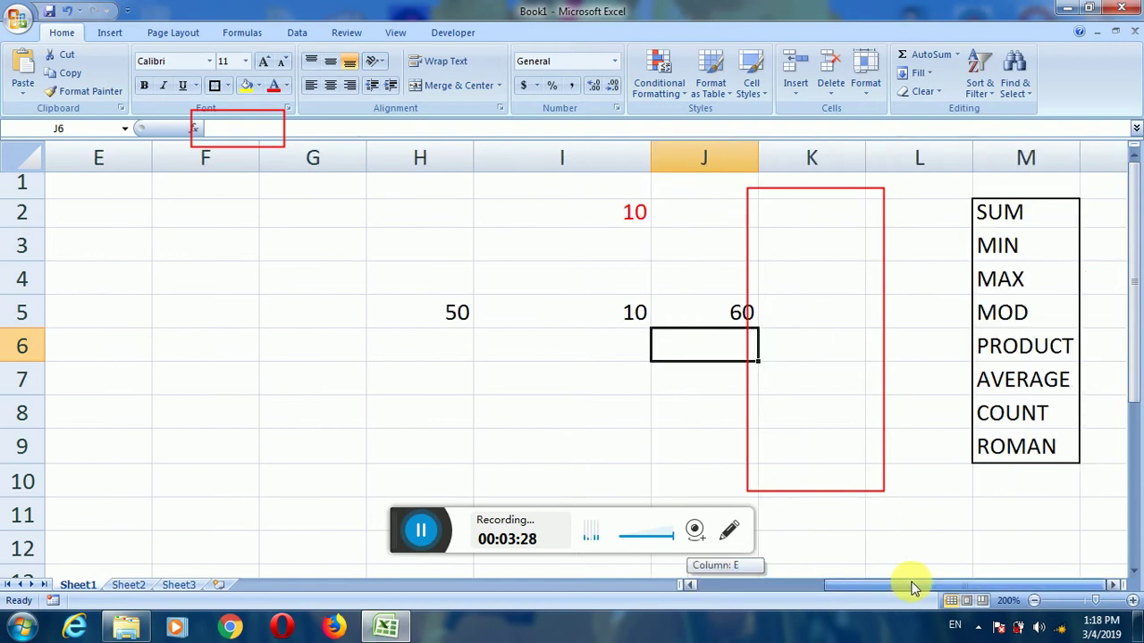
{"action": "left_click", "coordinate": [730, 320]}
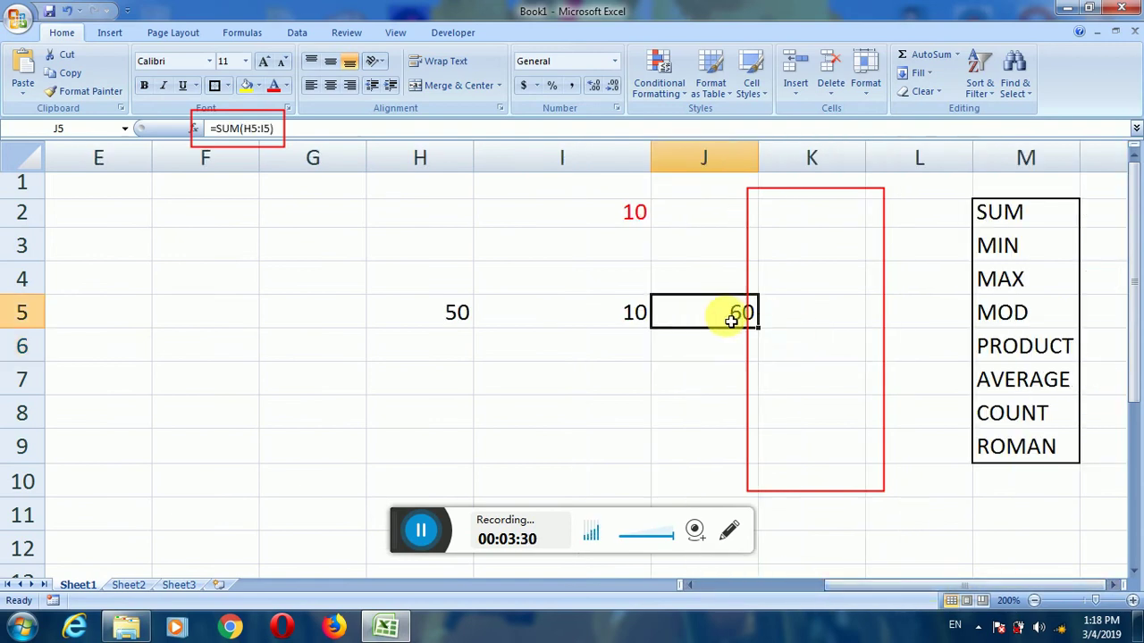
{"action": "left_click", "coordinate": [947, 543]}
{"action": "key", "text": "Right"}
{"action": "key", "text": "Right"}
{"action": "key", "text": "Right"}
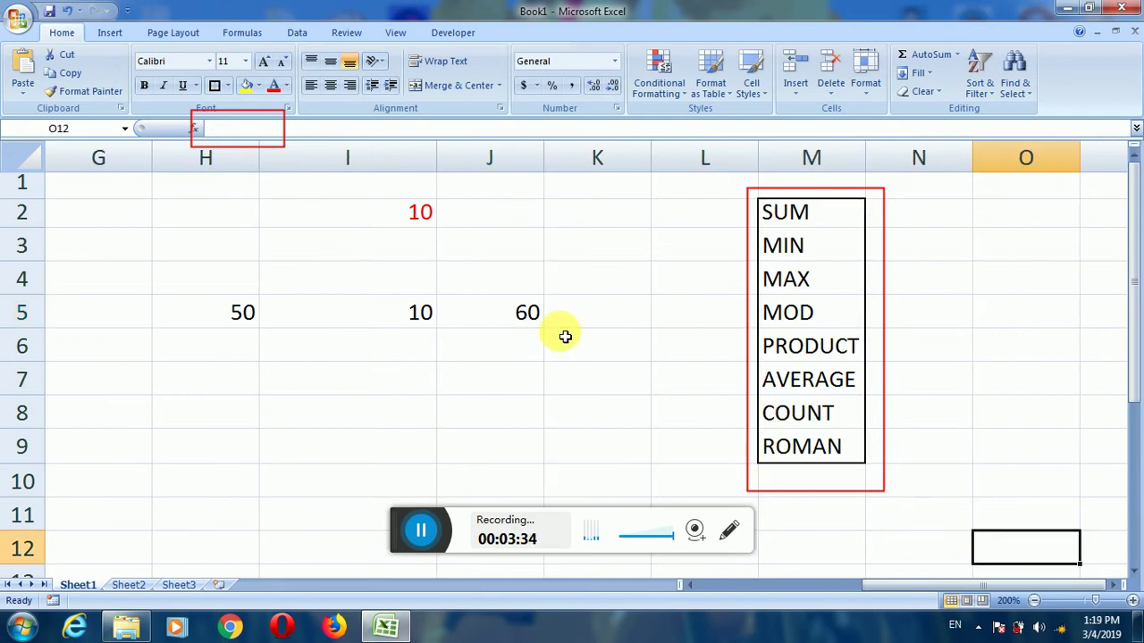
Review J5's =SUM(H5:I5) formula against the 50 in H5 and 10 in I5.
{"action": "left_click", "coordinate": [563, 335]}
{"action": "left_click", "coordinate": [510, 311]}
{"action": "left_click", "coordinate": [268, 318]}
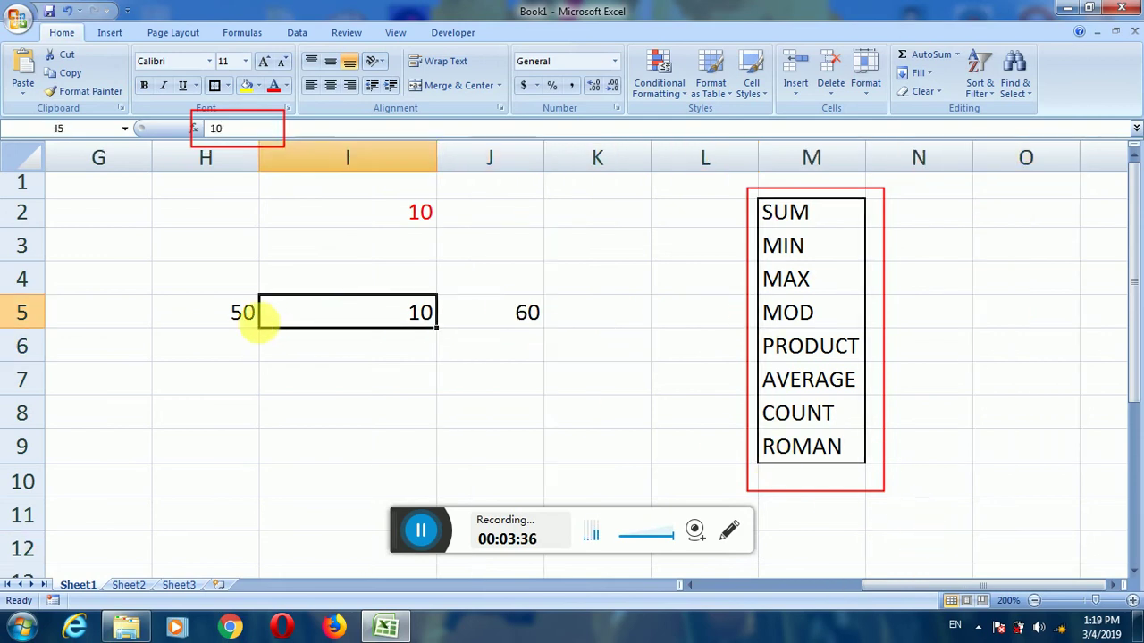
{"action": "left_click", "coordinate": [250, 314]}
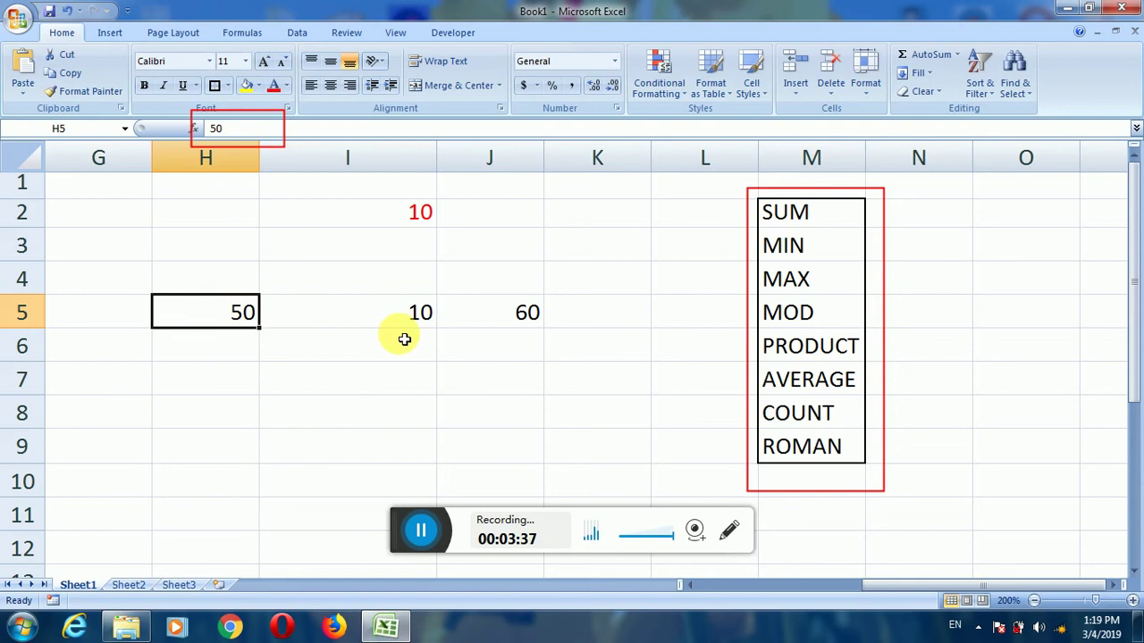
{"action": "left_click", "coordinate": [490, 314]}
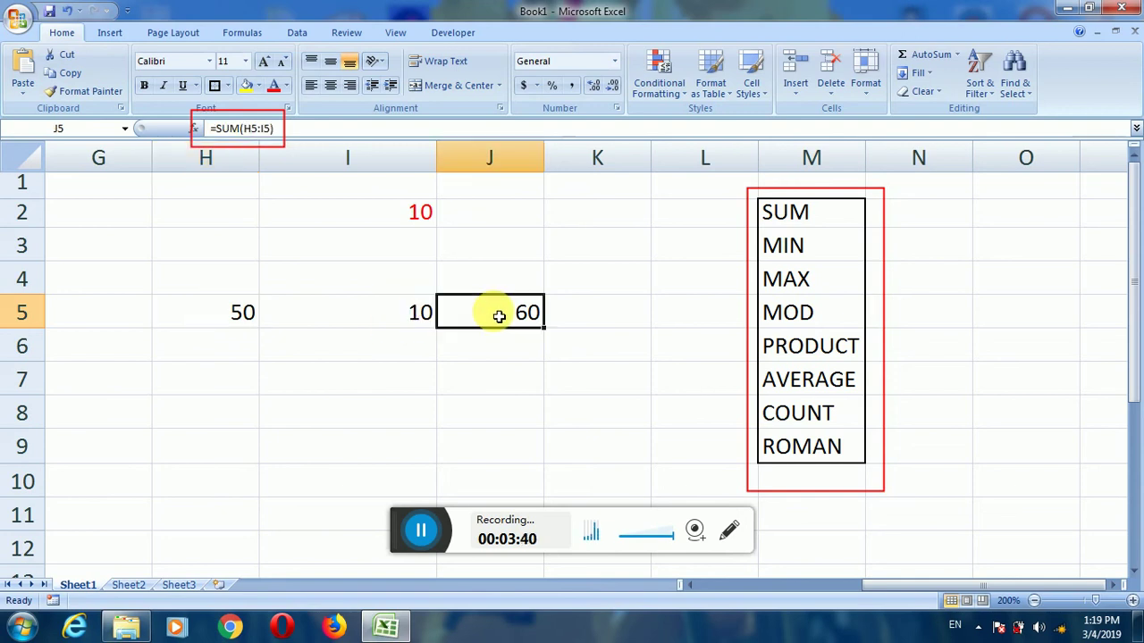
{"action": "double_click", "coordinate": [478, 315]}
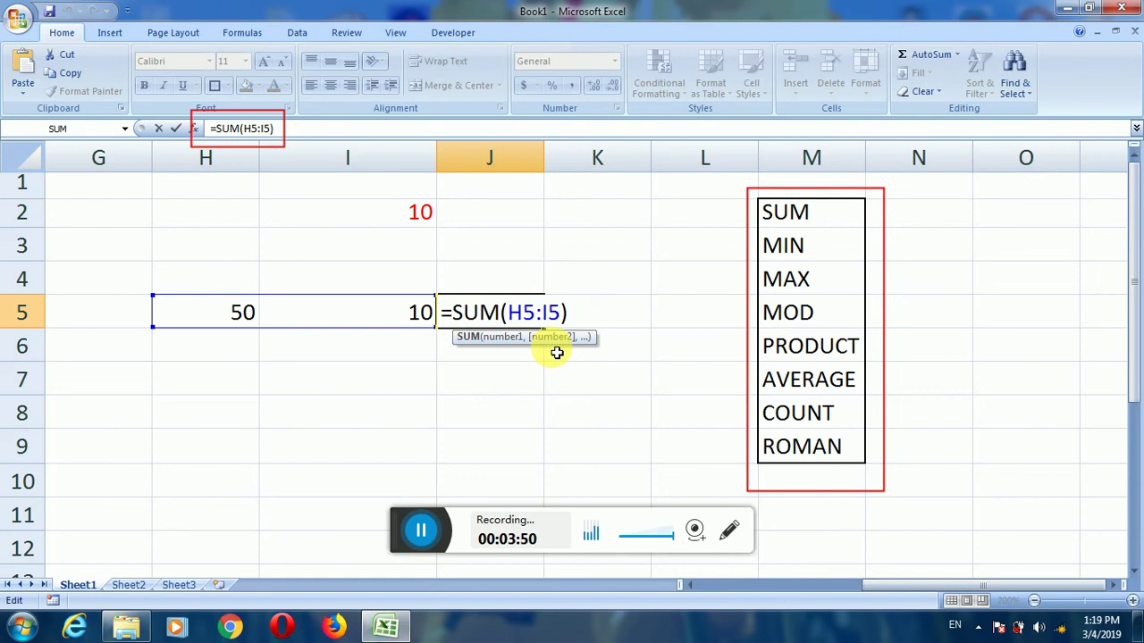
{"action": "key", "text": "Return"}
{"action": "left_click", "coordinate": [215, 406]}
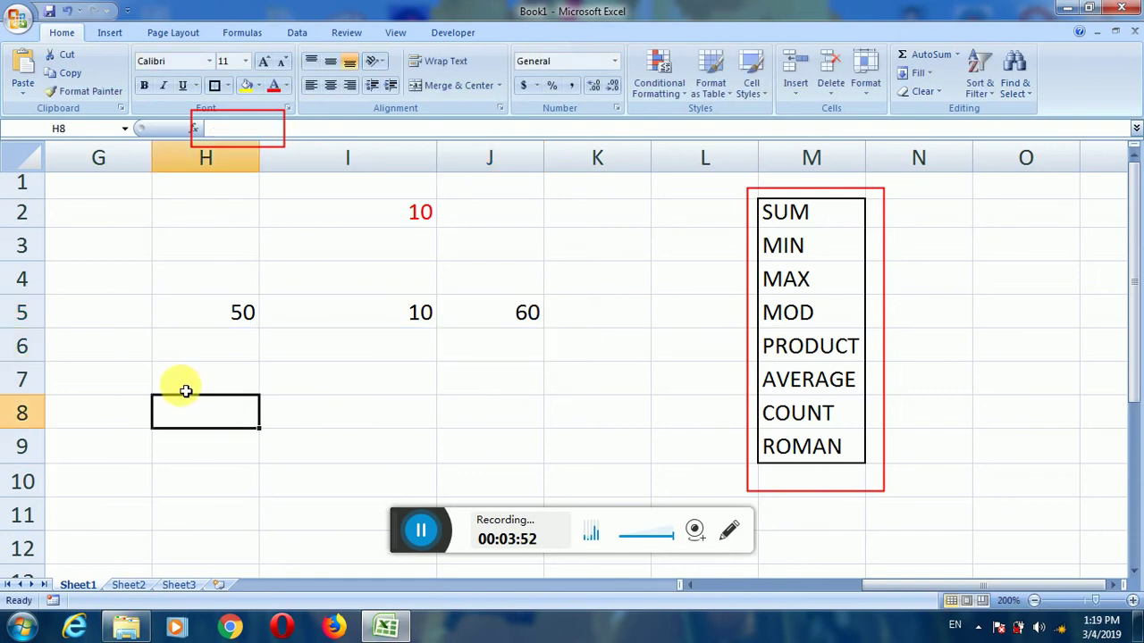
Enter 10, 5 and 12 in H7, I7 and J7, then select them to see the total.
{"action": "left_click", "coordinate": [187, 378]}
{"action": "type", "text": "10"}
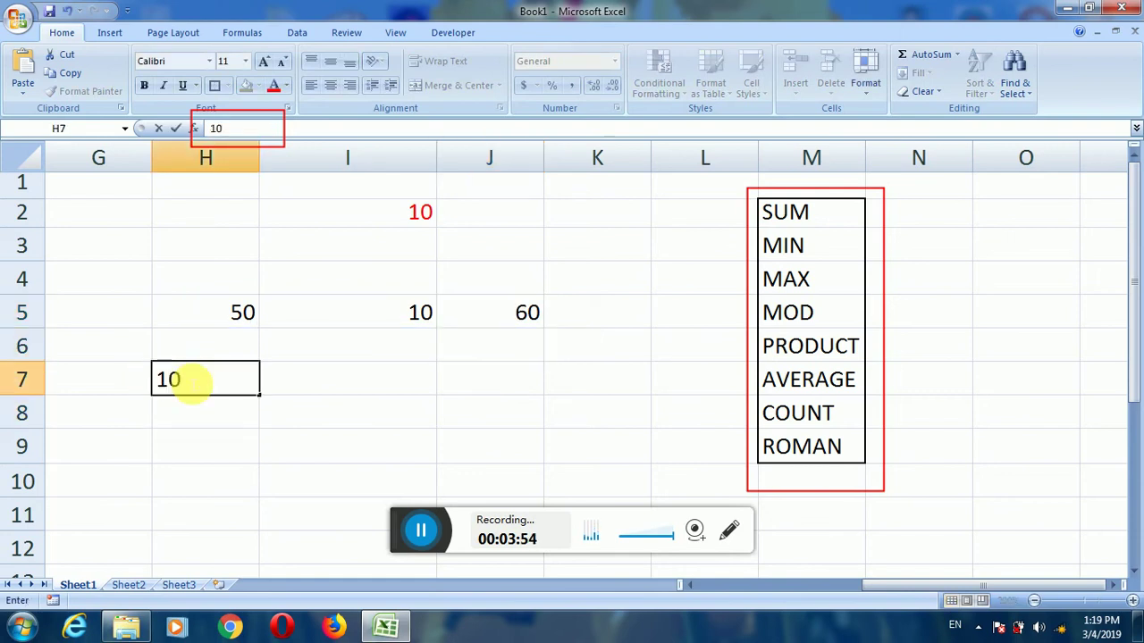
{"action": "key", "text": "Tab"}
{"action": "type", "text": "5"}
{"action": "key", "text": "Tab"}
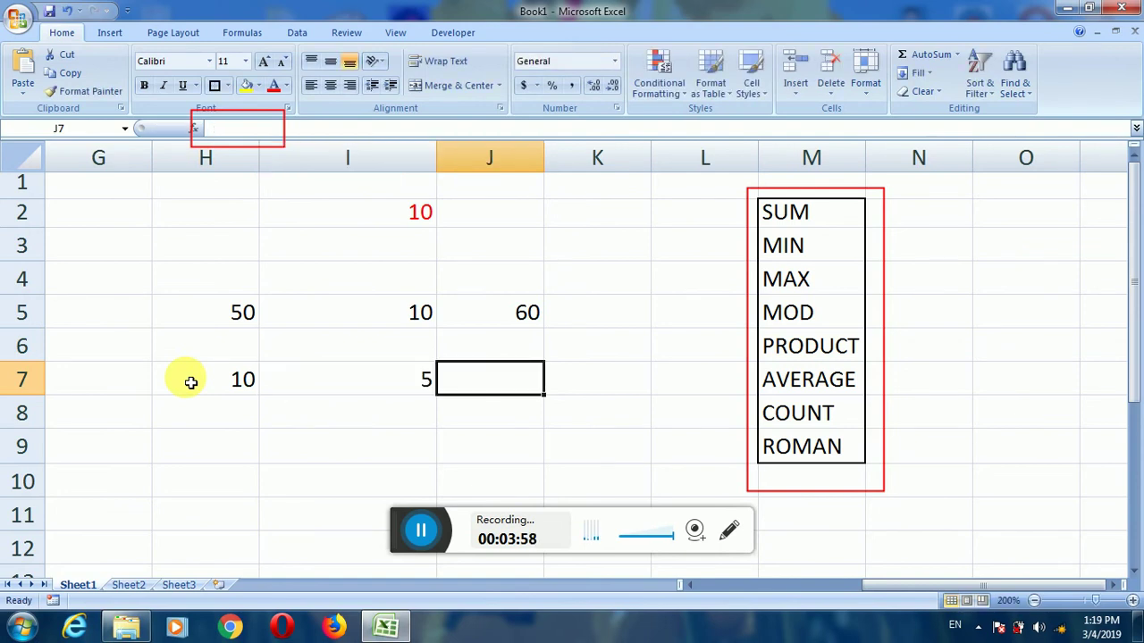
{"action": "type", "text": "12"}
{"action": "key", "text": "Tab"}
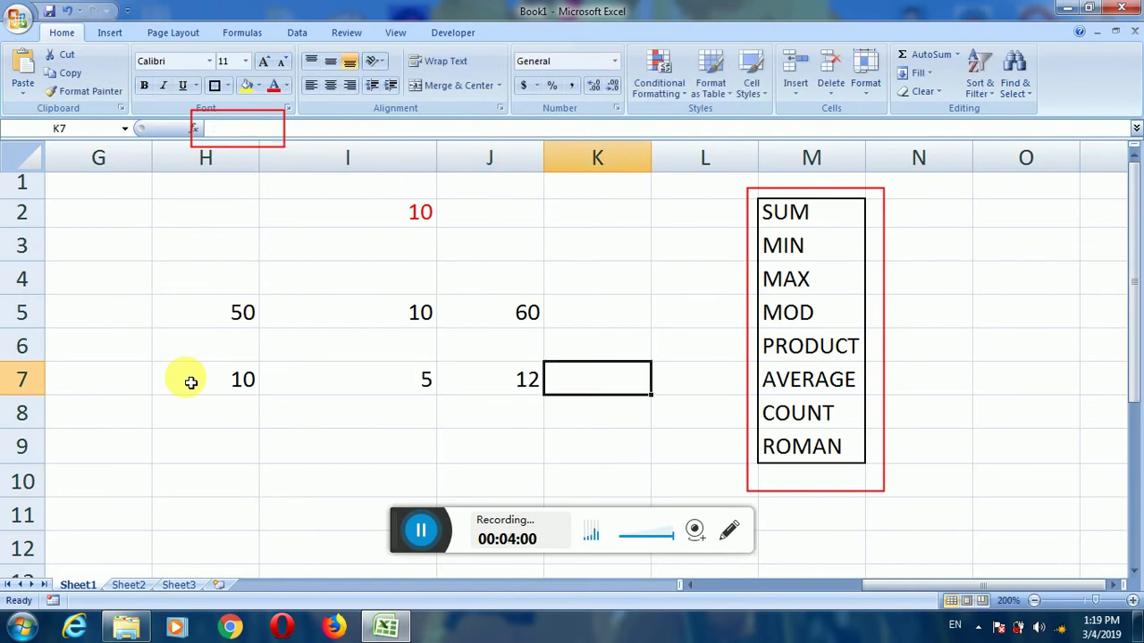
{"action": "left_click_drag", "start_coordinate": [204, 383], "coordinate": [469, 386]}
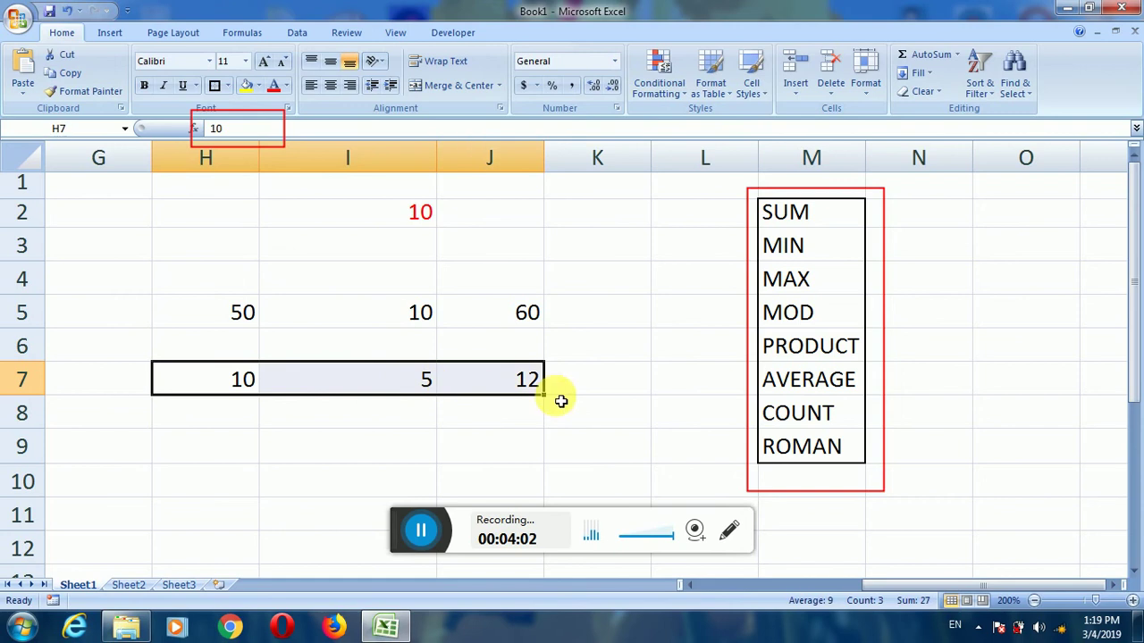
Point out the row 7 values 5, 10 and 12 beside the K7 total cell.
{"action": "left_click", "coordinate": [618, 384]}
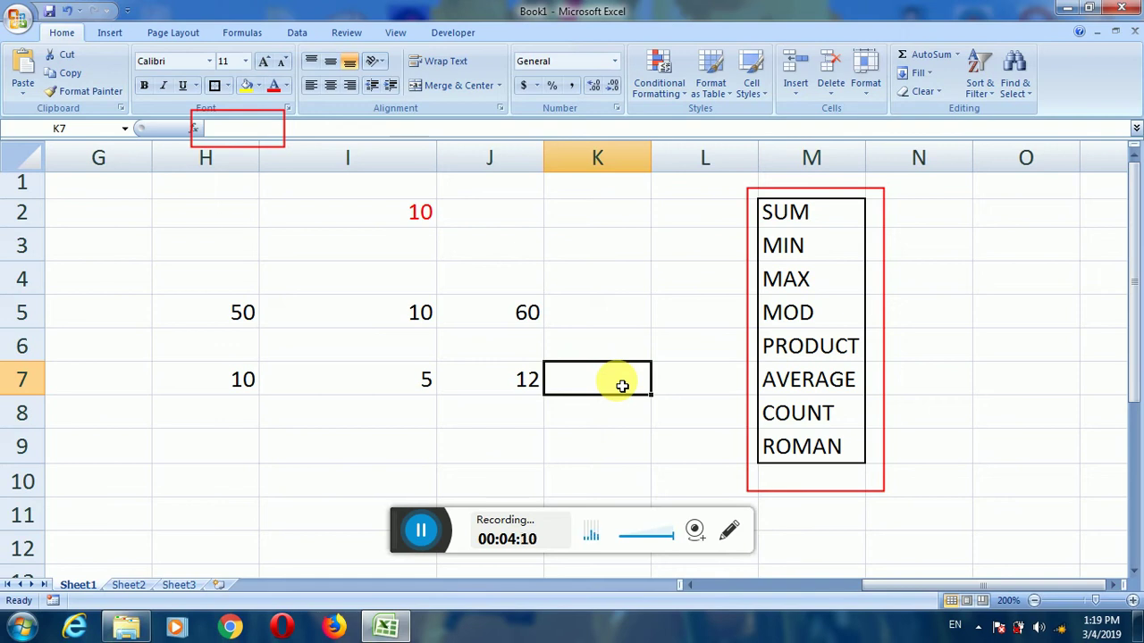
{"action": "left_click", "coordinate": [424, 386]}
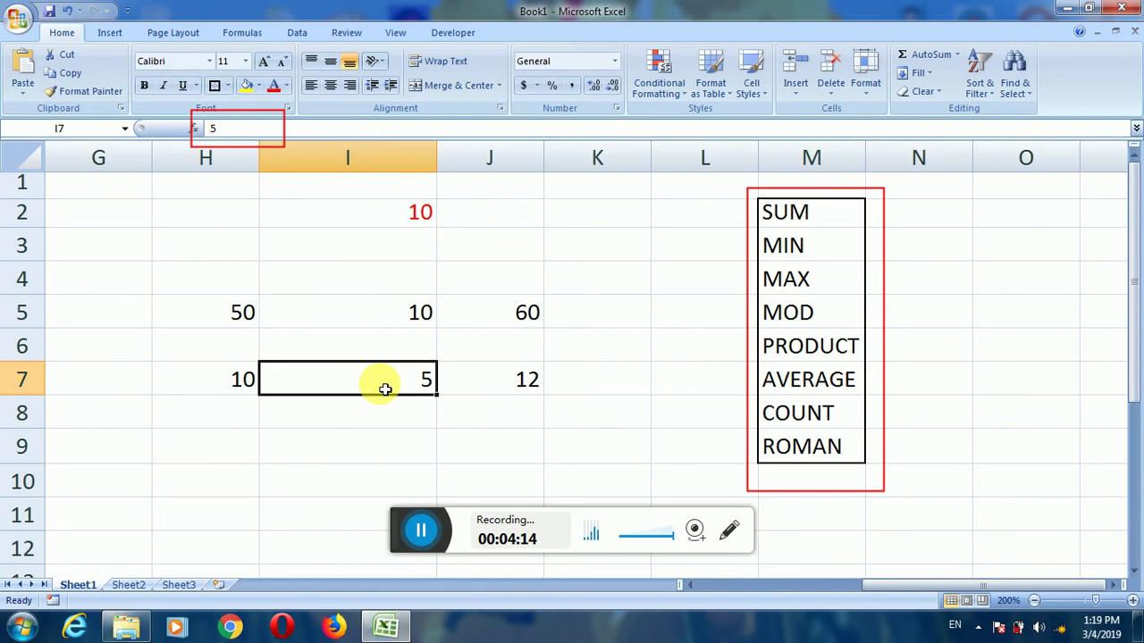
{"action": "left_click", "coordinate": [236, 391]}
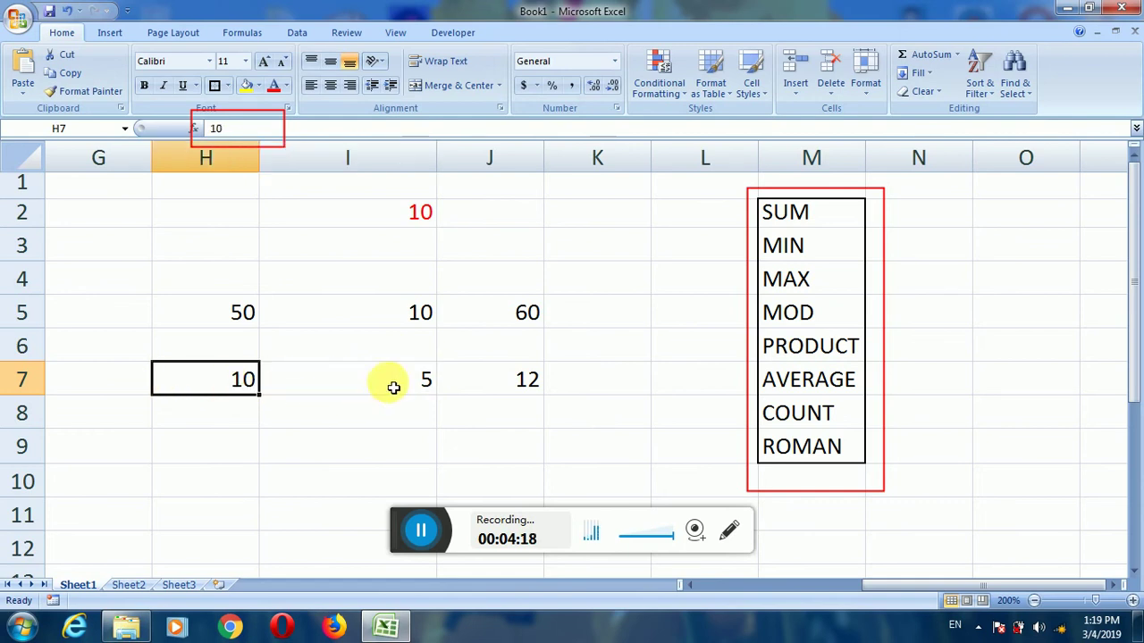
{"action": "left_click", "coordinate": [507, 380]}
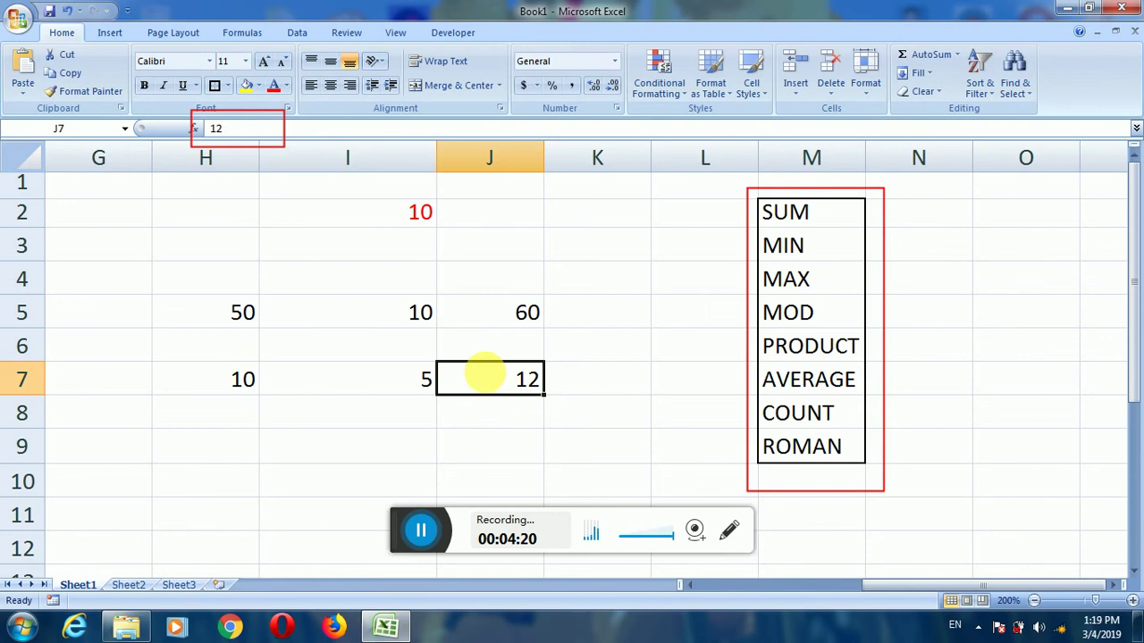
{"action": "left_click", "coordinate": [409, 384]}
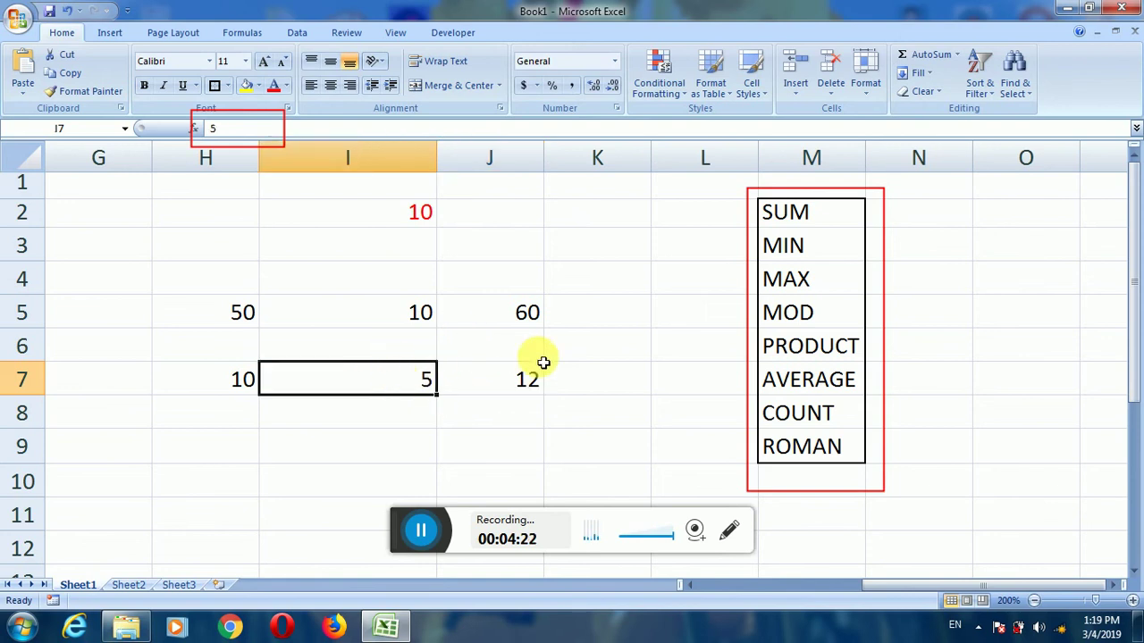
{"action": "left_click", "coordinate": [503, 388]}
{"action": "left_click", "coordinate": [536, 326]}
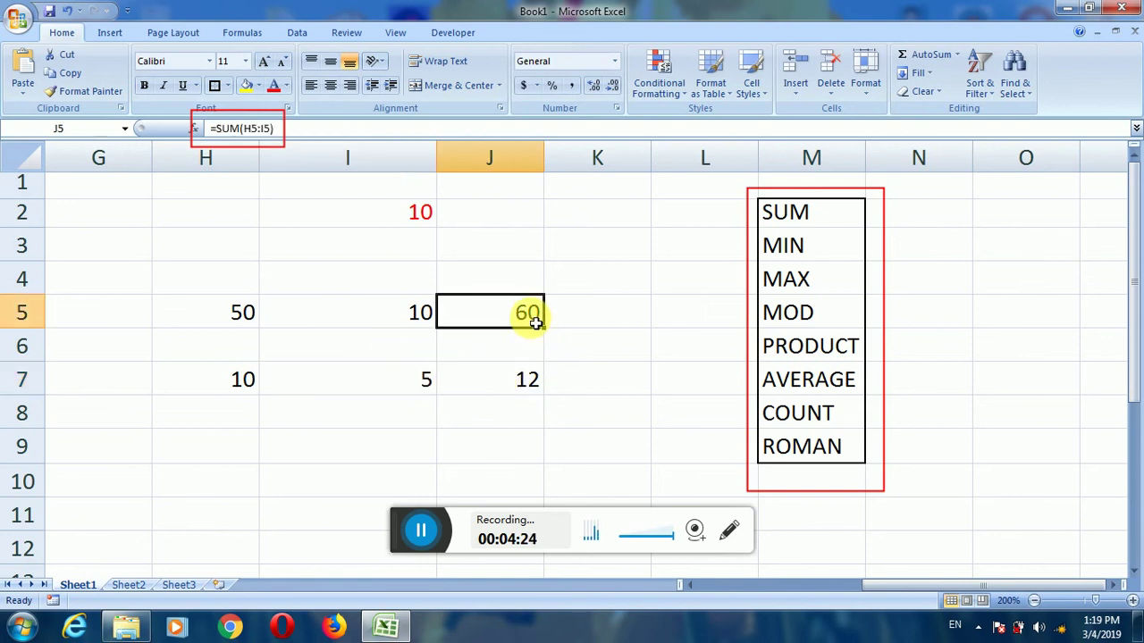
Enter =SUM(H7,J7) in K7 so it adds only 10 and 12, showing 22.
{"action": "double_click", "coordinate": [503, 308]}
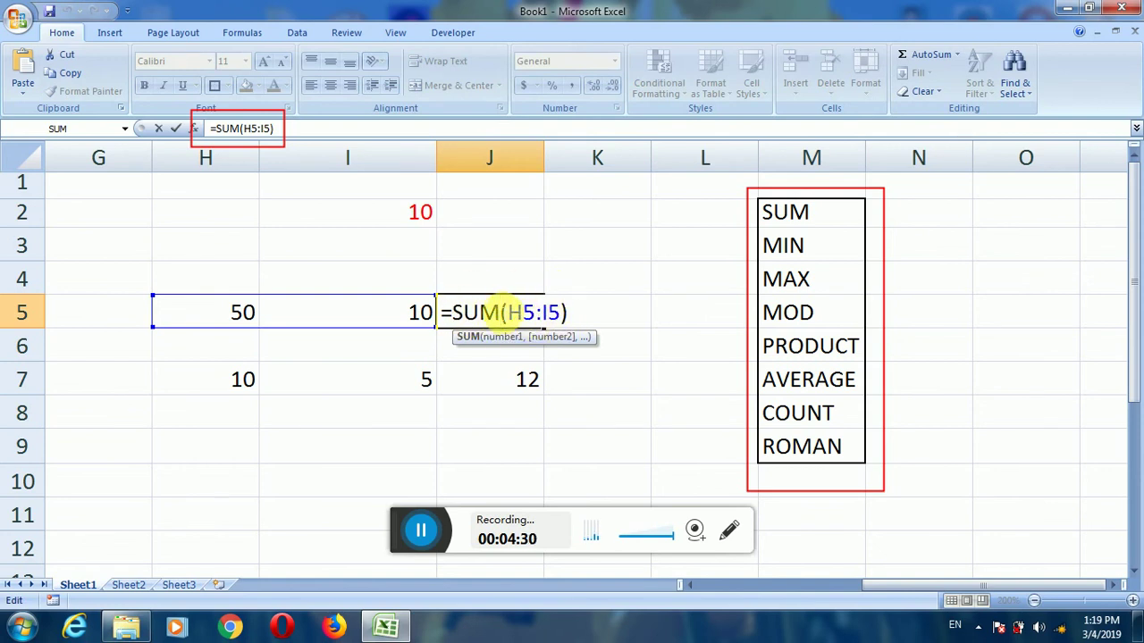
{"action": "key", "text": "Return"}
{"action": "left_click", "coordinate": [643, 390]}
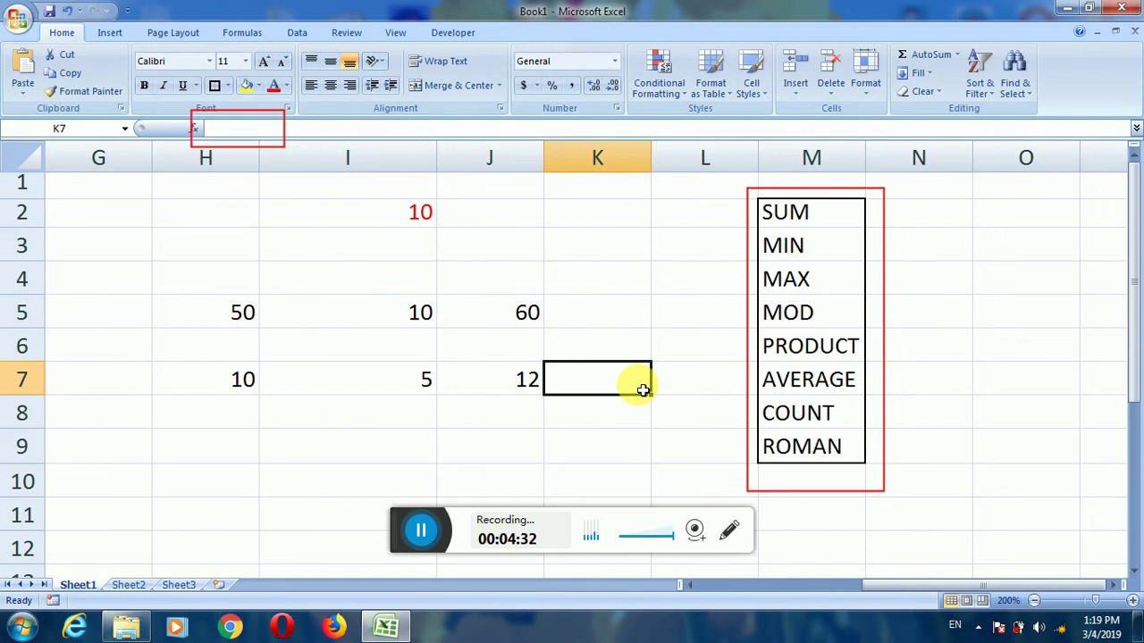
{"action": "type", "text": "=SUM("}
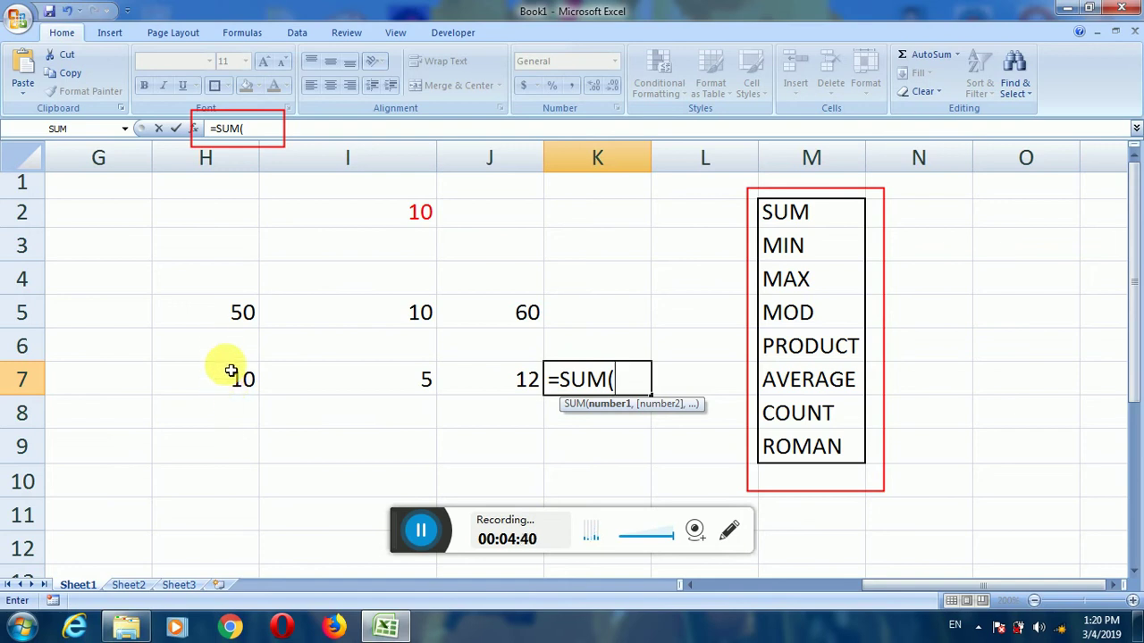
{"action": "left_click", "coordinate": [230, 379]}
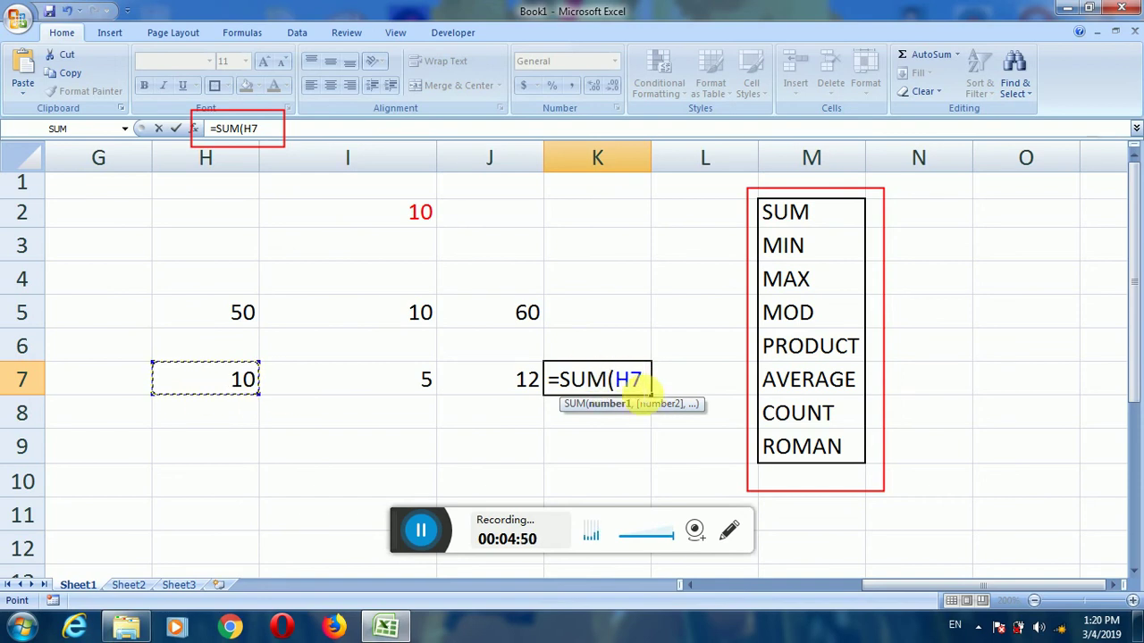
{"action": "key", "text": "F8"}
{"action": "key", "text": "BackSpace"}
{"action": "key", "text": "BackSpace"}
{"action": "type", "text": ","}
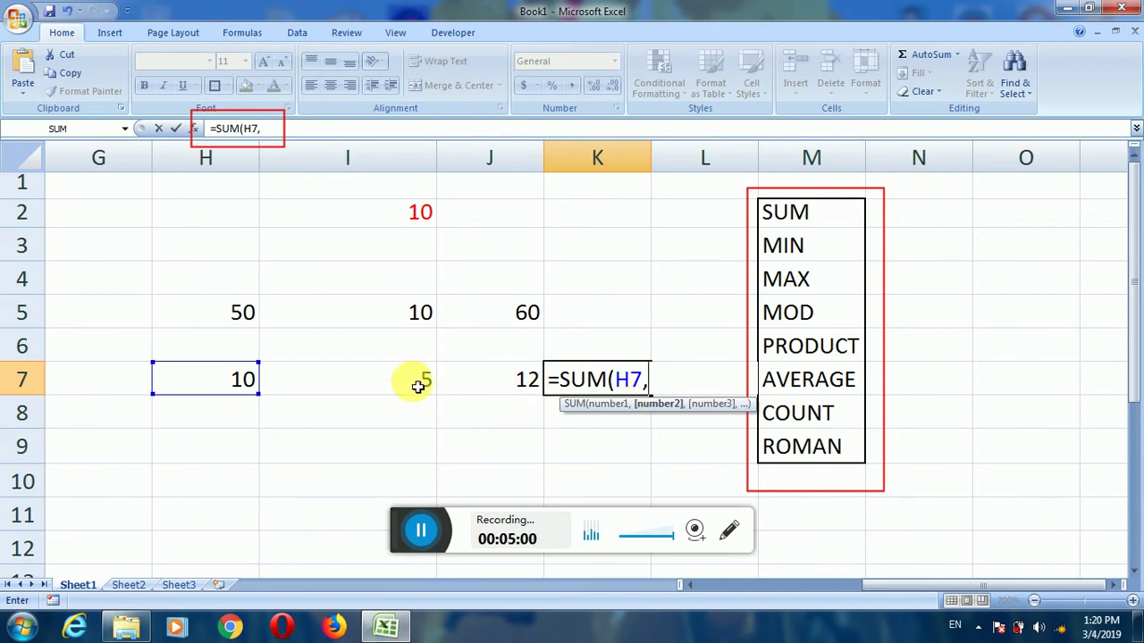
{"action": "left_click", "coordinate": [496, 385]}
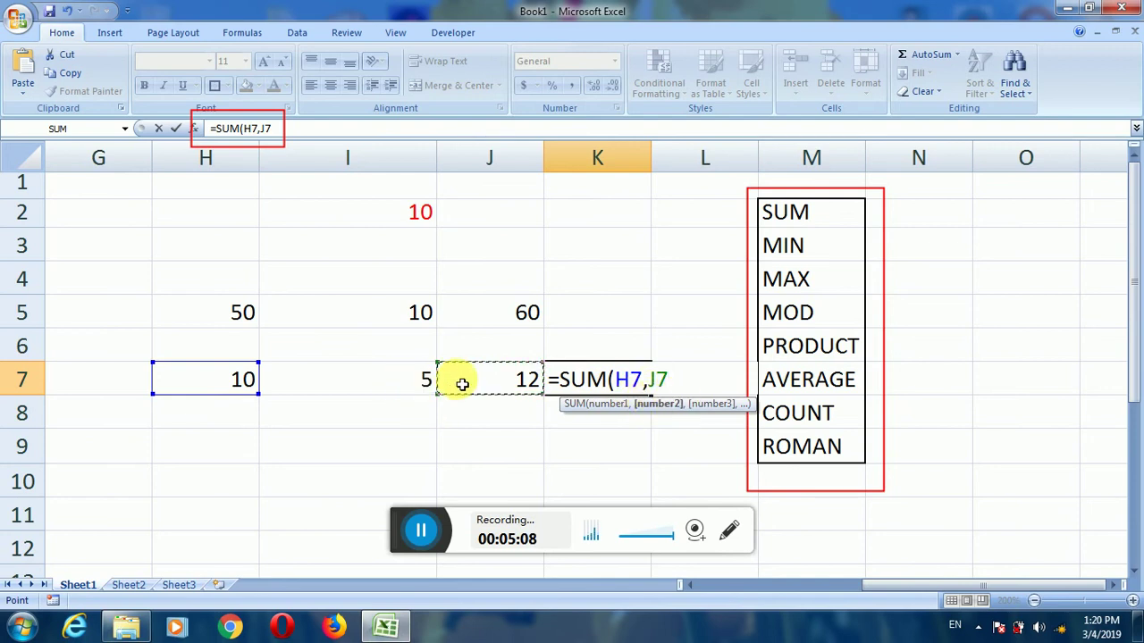
{"action": "type", "text": ")"}
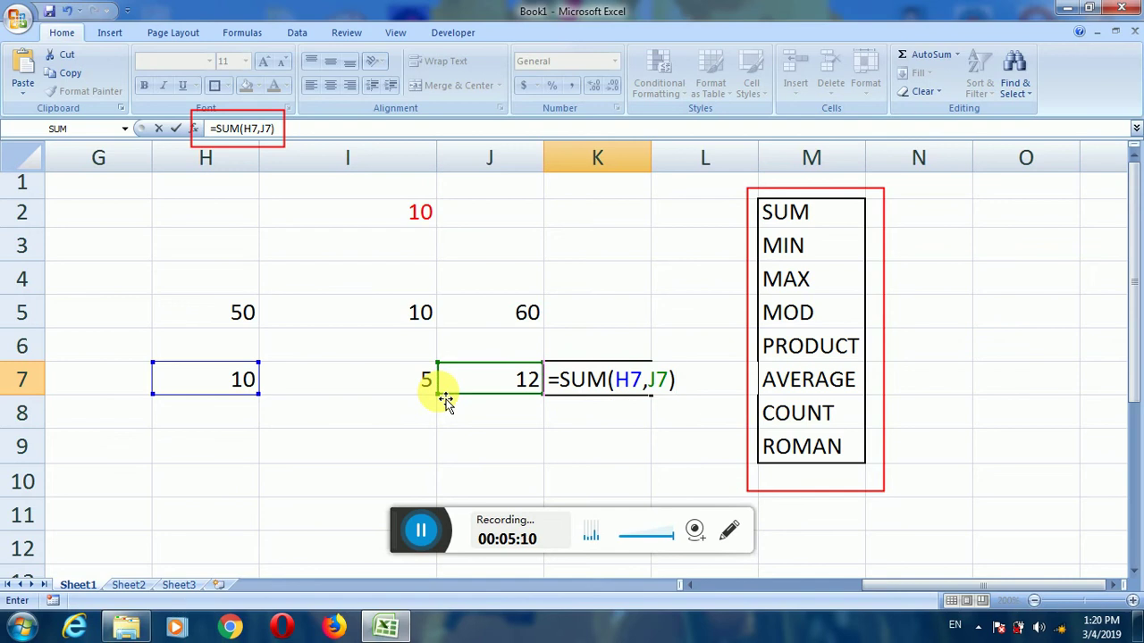
{"action": "key", "text": "Return"}
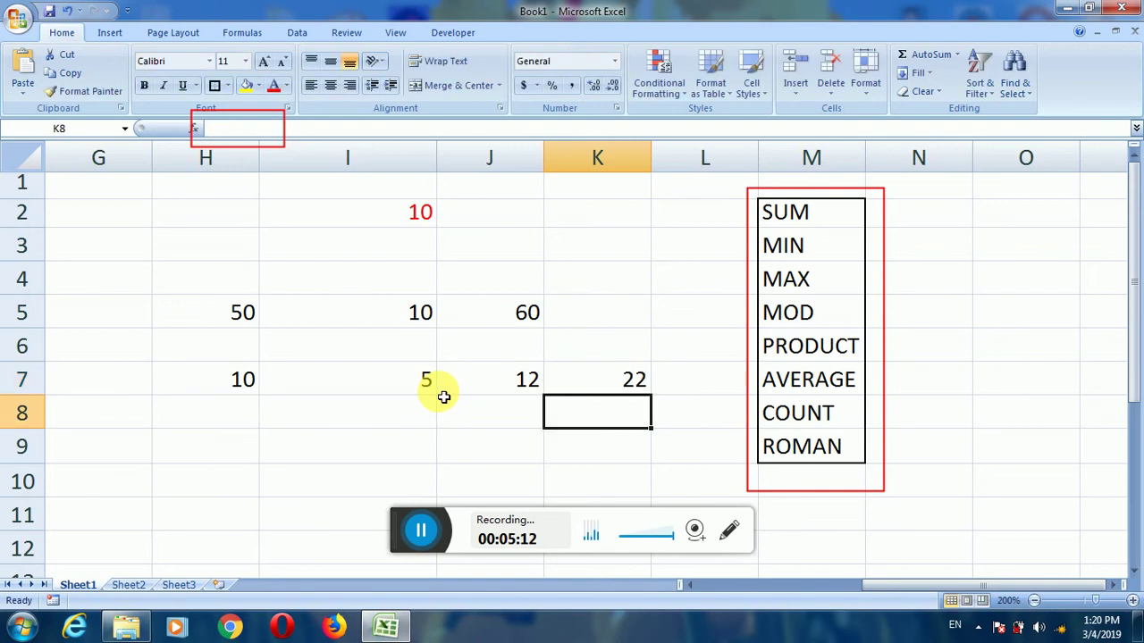
Change K7's formula from =SUM(H7,J7) to =SUM(H7:J7) so it includes I7 and shows 27.
{"action": "left_click", "coordinate": [215, 390]}
{"action": "left_click", "coordinate": [498, 387]}
{"action": "left_click", "coordinate": [618, 384]}
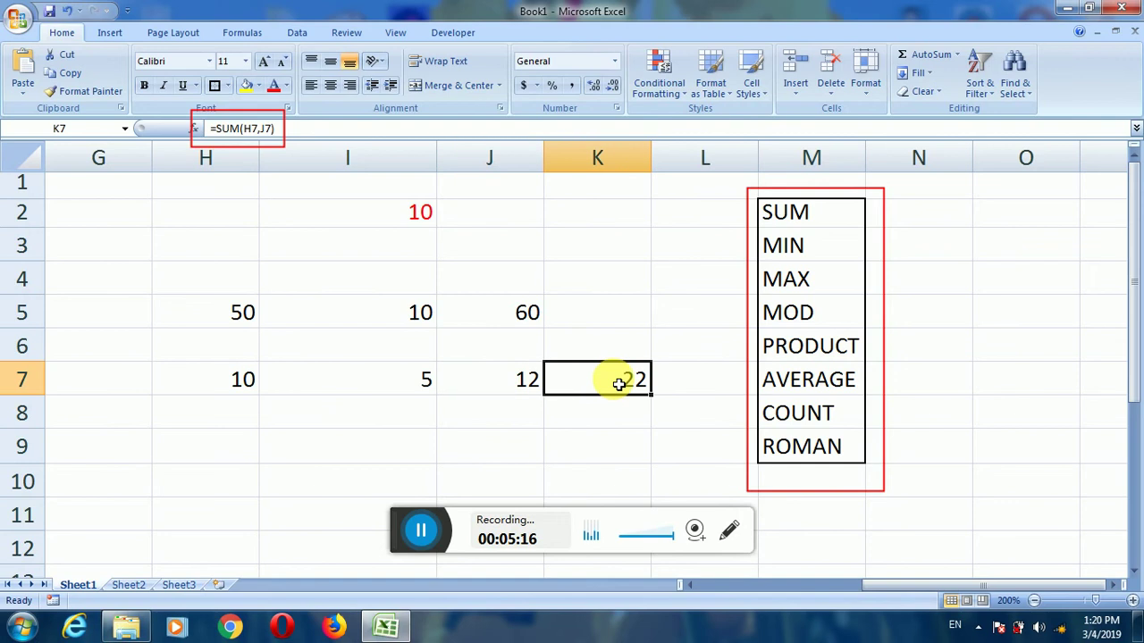
{"action": "left_click", "coordinate": [411, 382]}
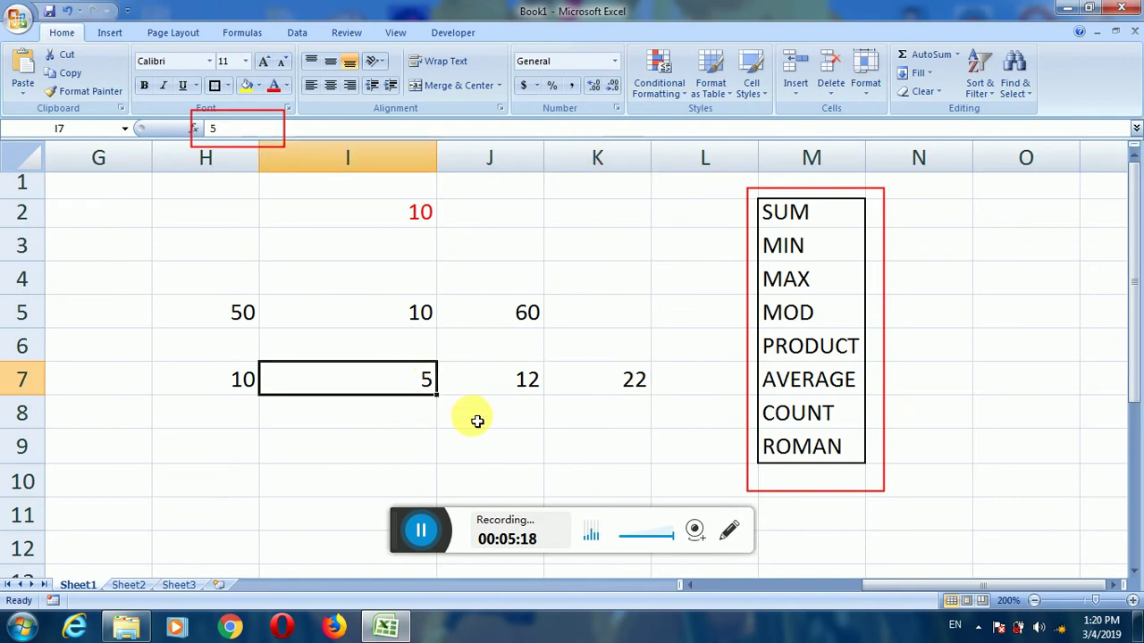
{"action": "left_click", "coordinate": [589, 390]}
{"action": "double_click", "coordinate": [595, 387]}
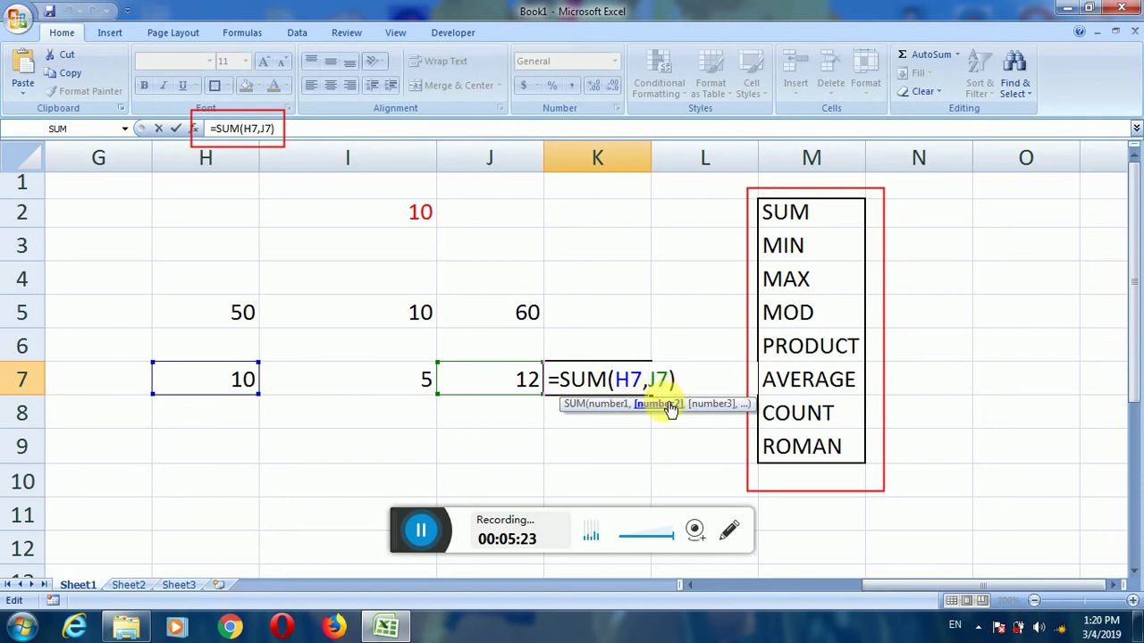
{"action": "key", "text": "BackSpace"}
{"action": "type", "text": ":"}
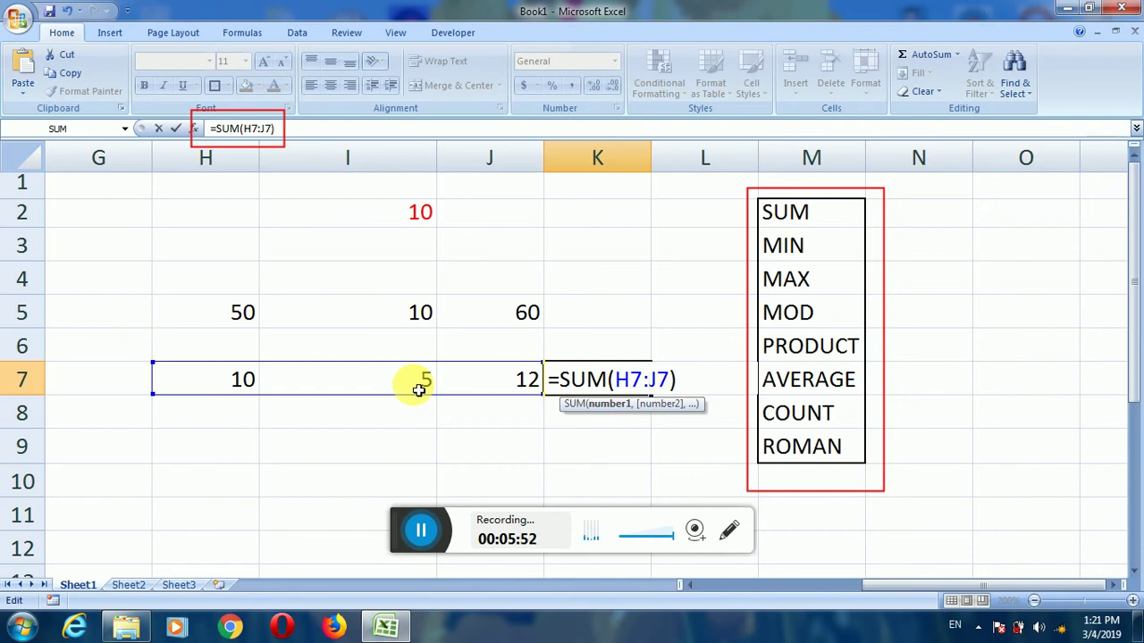
{"action": "key", "text": "Return"}
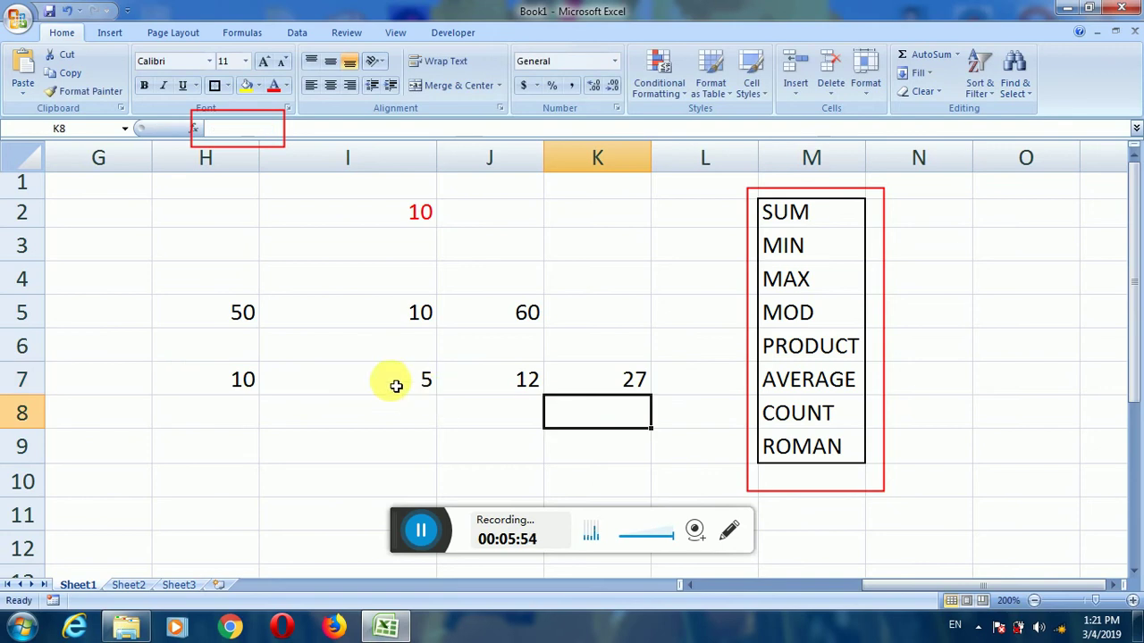
Re-examine K7's =SUM(H7:J7) formula against the values 10, 5 and 12.
{"action": "left_click", "coordinate": [247, 382]}
{"action": "left_click", "coordinate": [505, 391]}
{"action": "left_click", "coordinate": [619, 386]}
{"action": "left_click", "coordinate": [409, 384]}
{"action": "left_click", "coordinate": [609, 380]}
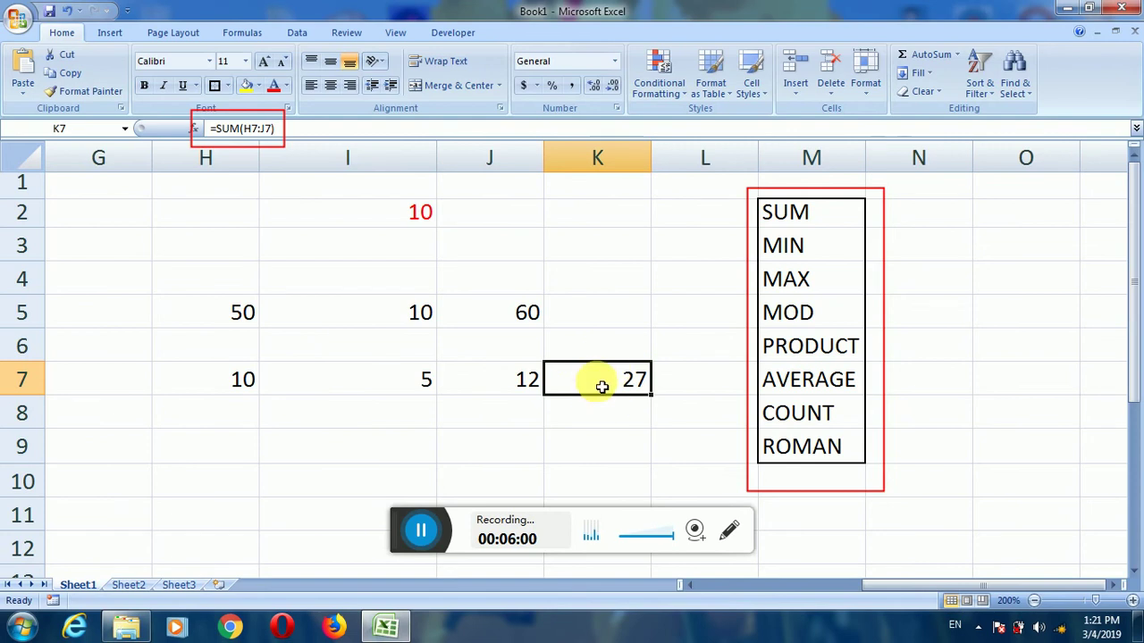
{"action": "double_click", "coordinate": [595, 384]}
{"action": "key", "text": "Left"}
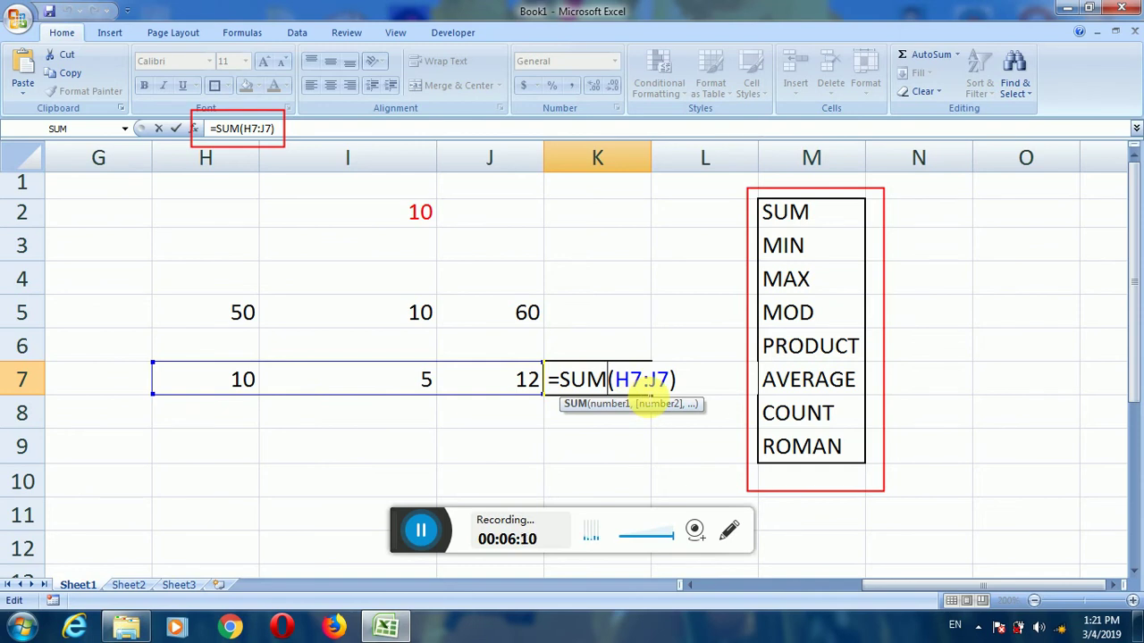
{"action": "key", "text": "Return"}
{"action": "left_click", "coordinate": [639, 393]}
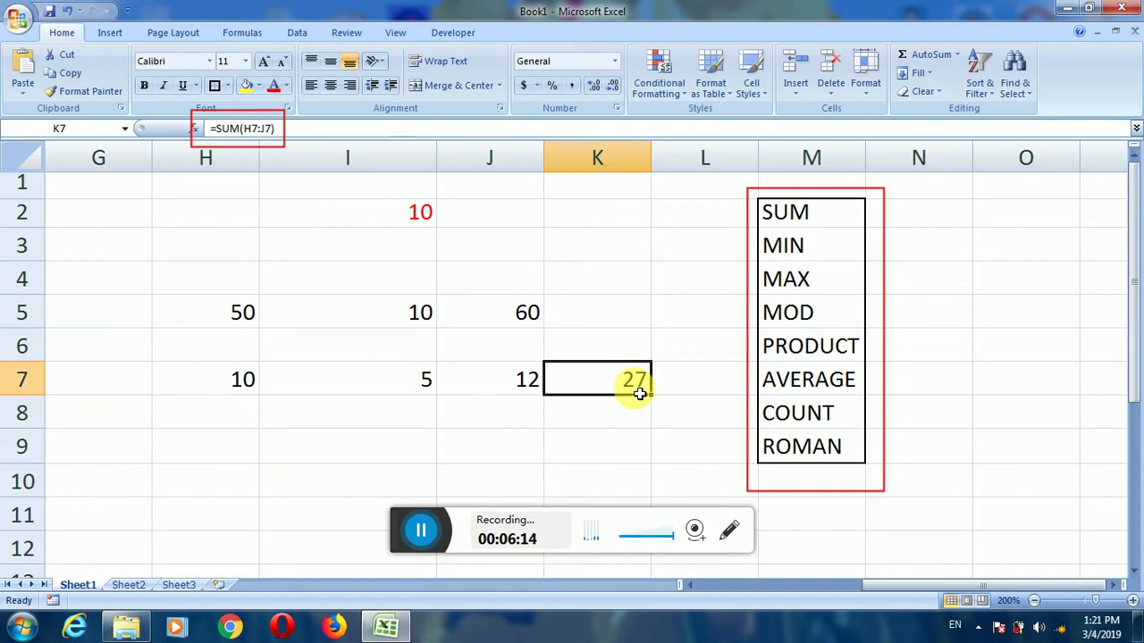
Review I2's =SUM(4,6) formula, then select the 50 in H5.
{"action": "left_click", "coordinate": [405, 221]}
{"action": "double_click", "coordinate": [406, 222]}
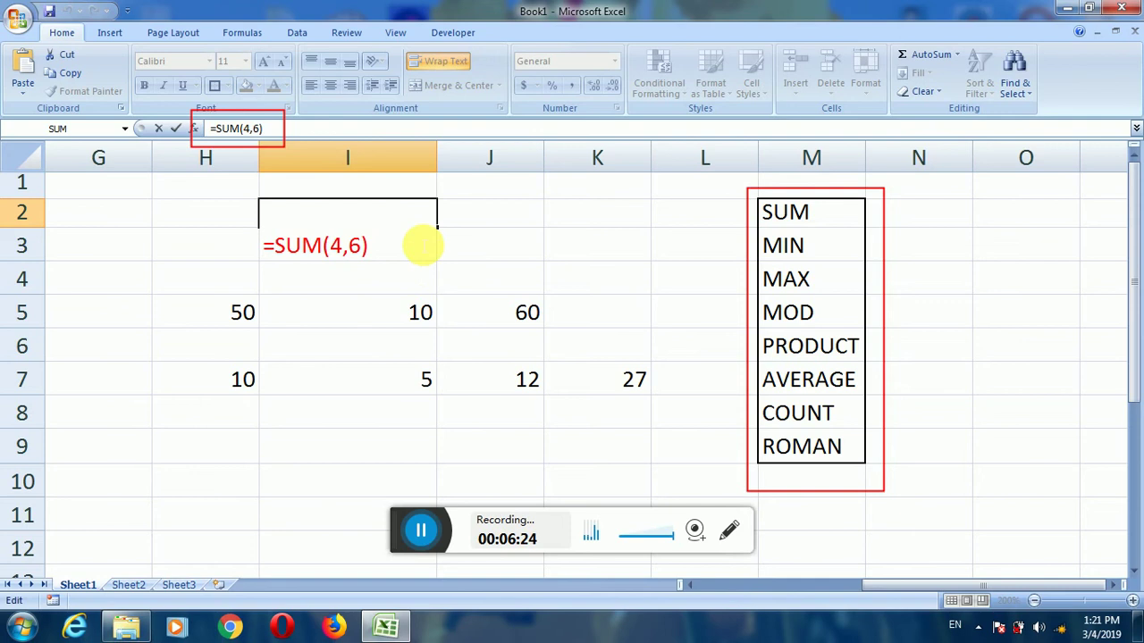
{"action": "key", "text": "Return"}
{"action": "left_click", "coordinate": [242, 310]}
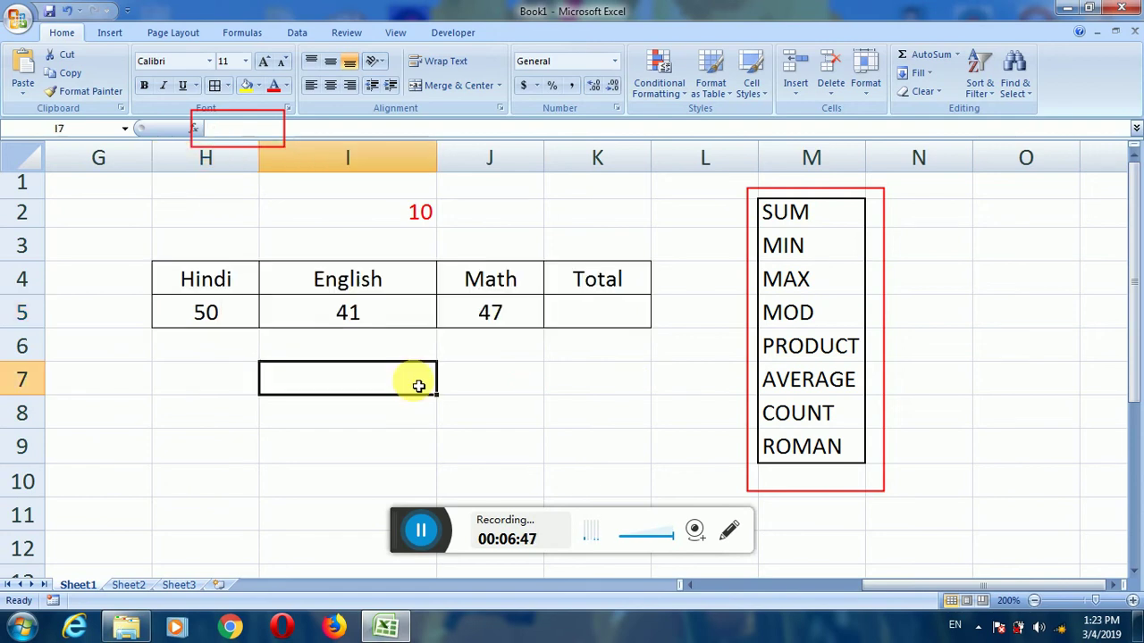
Point out the Hindi, English, Math and Total headings with marks 50, 41 and 47.
{"action": "left_click", "coordinate": [558, 351]}
{"action": "left_click", "coordinate": [227, 282]}
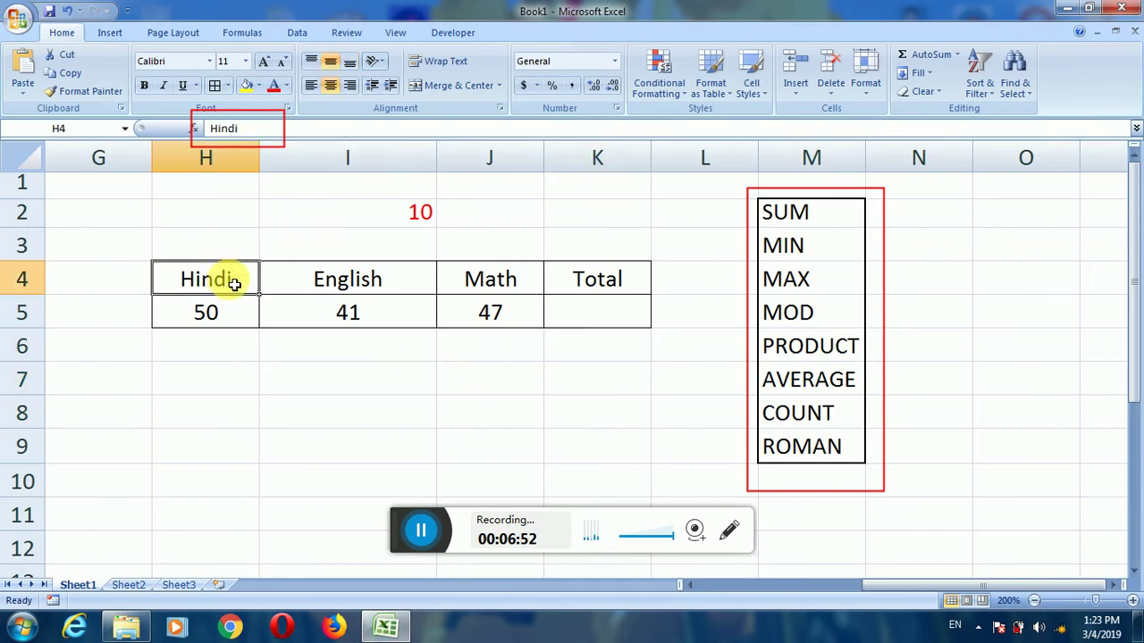
{"action": "left_click", "coordinate": [233, 311]}
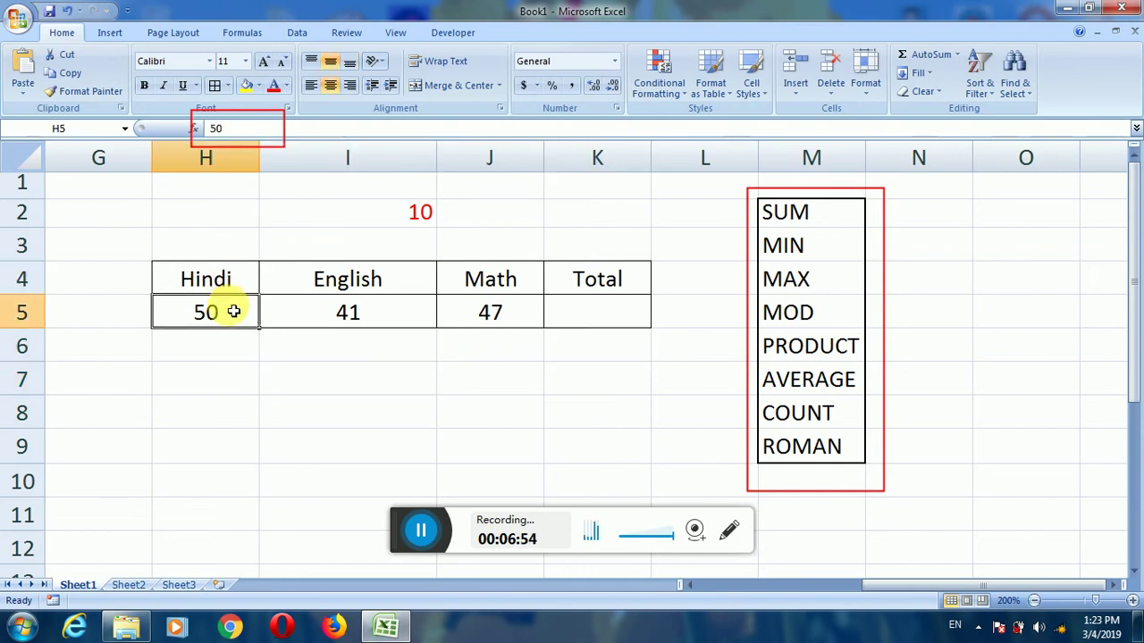
{"action": "left_click", "coordinate": [366, 286]}
{"action": "left_click", "coordinate": [374, 317]}
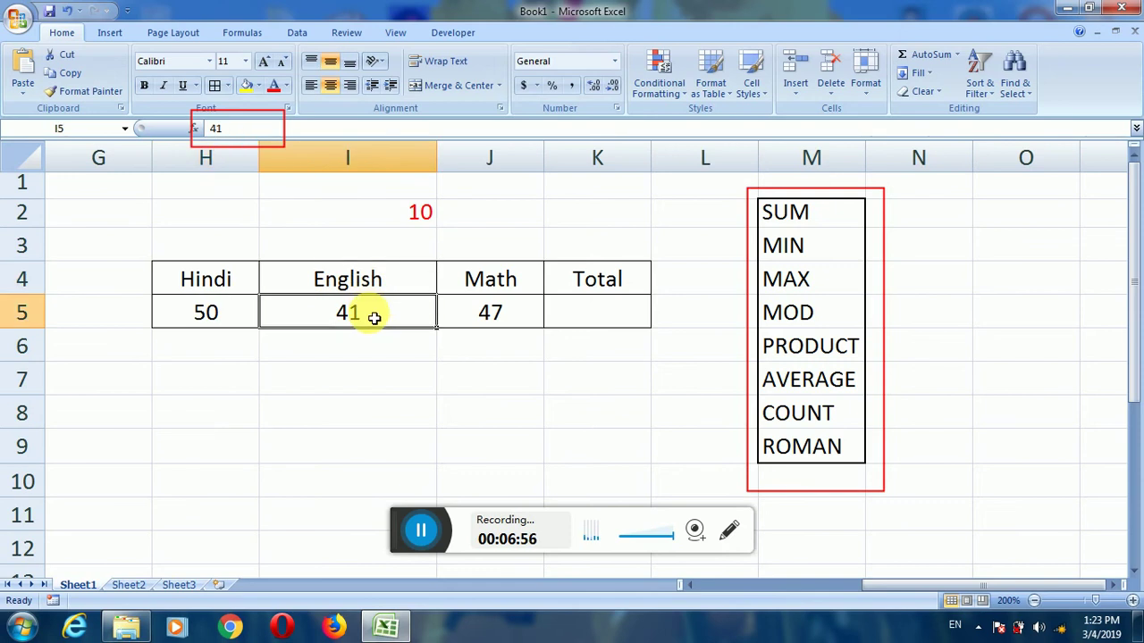
{"action": "left_click", "coordinate": [475, 288]}
{"action": "left_click", "coordinate": [496, 314]}
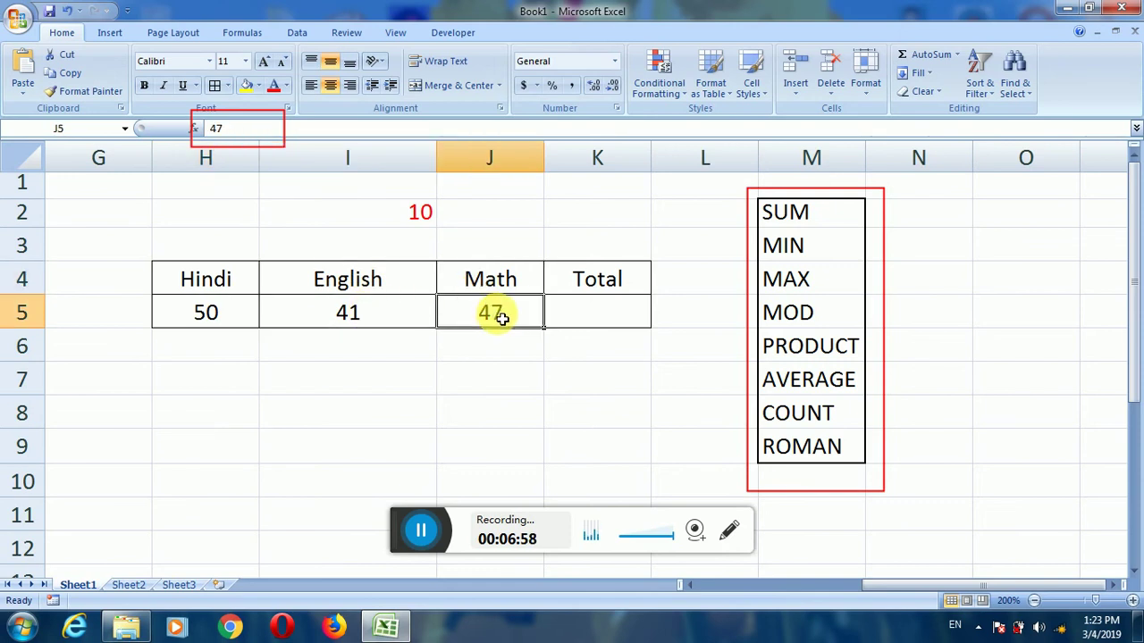
{"action": "left_click", "coordinate": [595, 282]}
{"action": "left_click", "coordinate": [601, 317]}
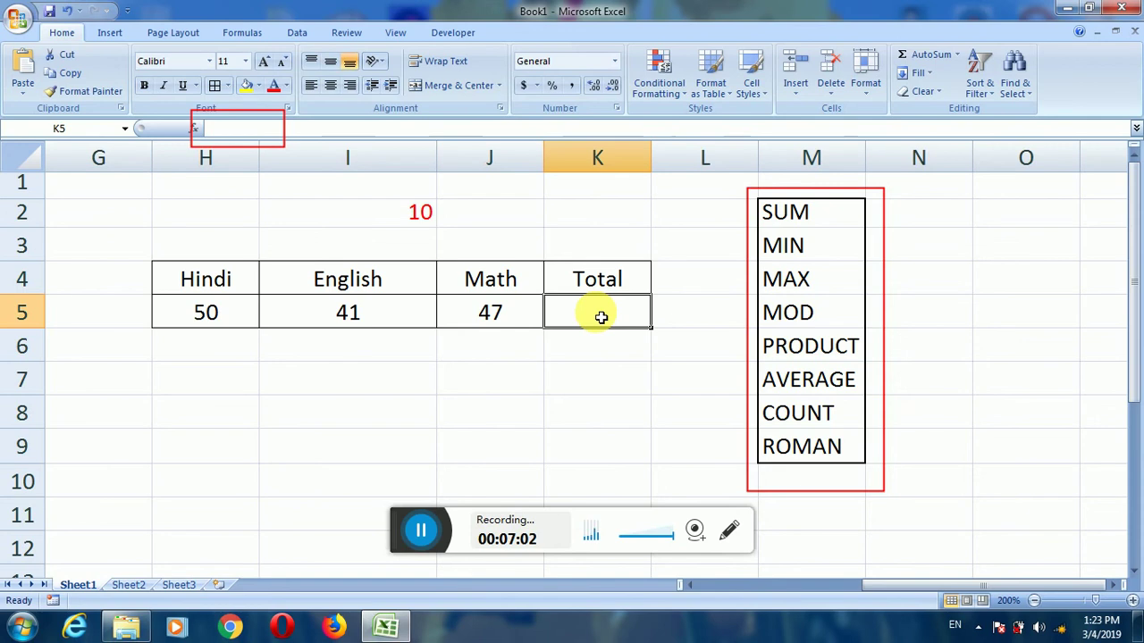
{"action": "left_click_drag", "start_coordinate": [225, 317], "coordinate": [522, 316]}
{"action": "left_click", "coordinate": [605, 321]}
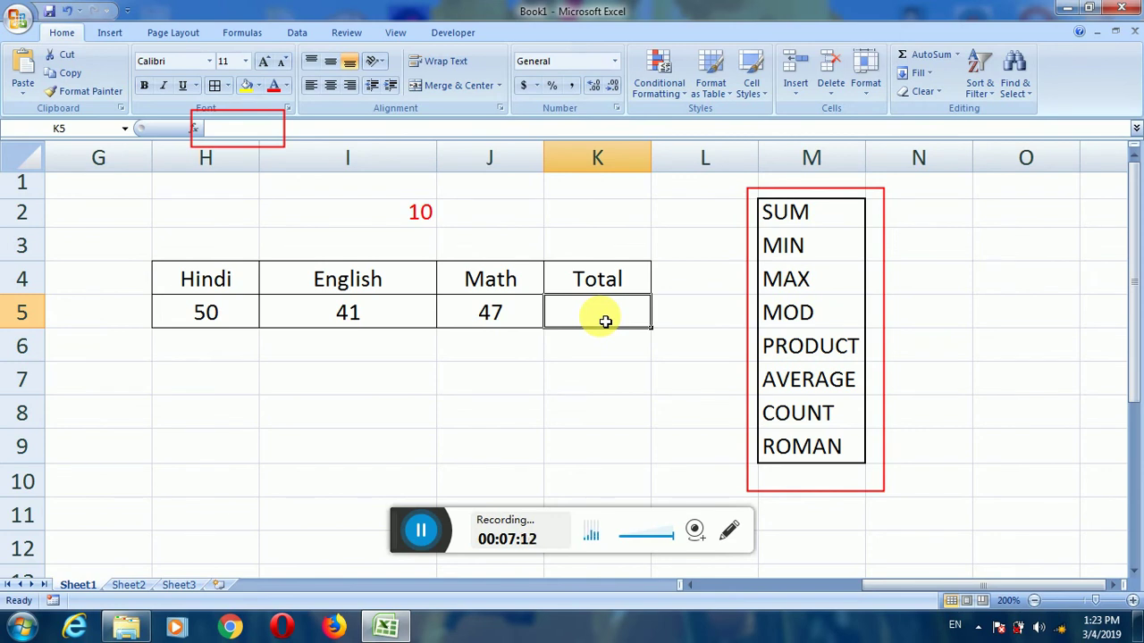
Enter =SUM(H5:J5) in the Total cell K5 and centre the result.
{"action": "type", "text": "=sum"}
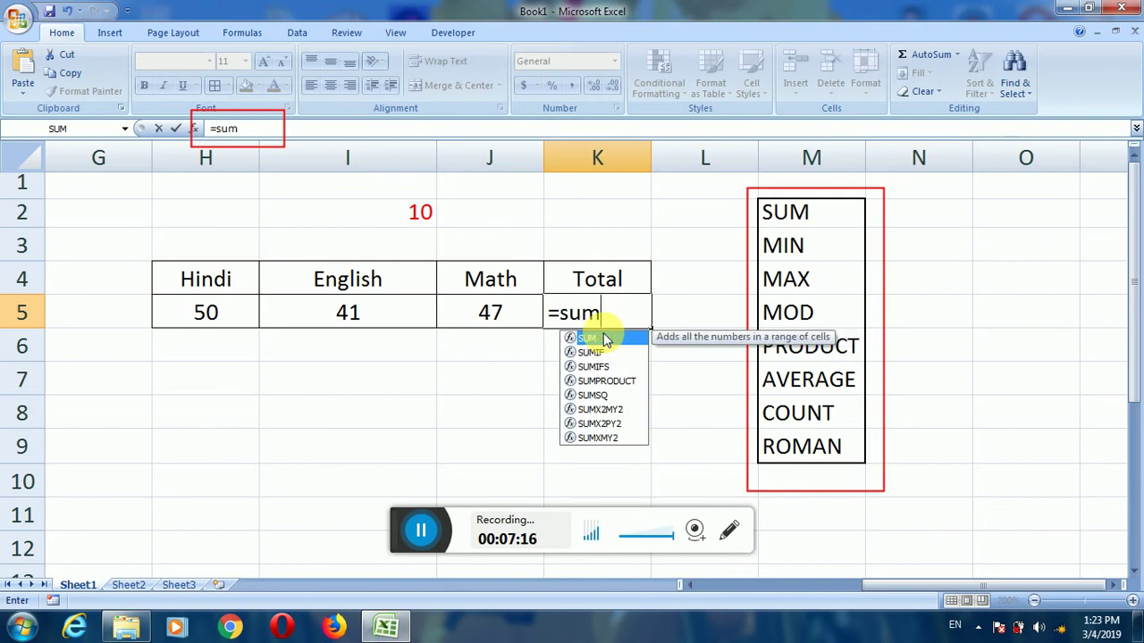
{"action": "type", "text": "("}
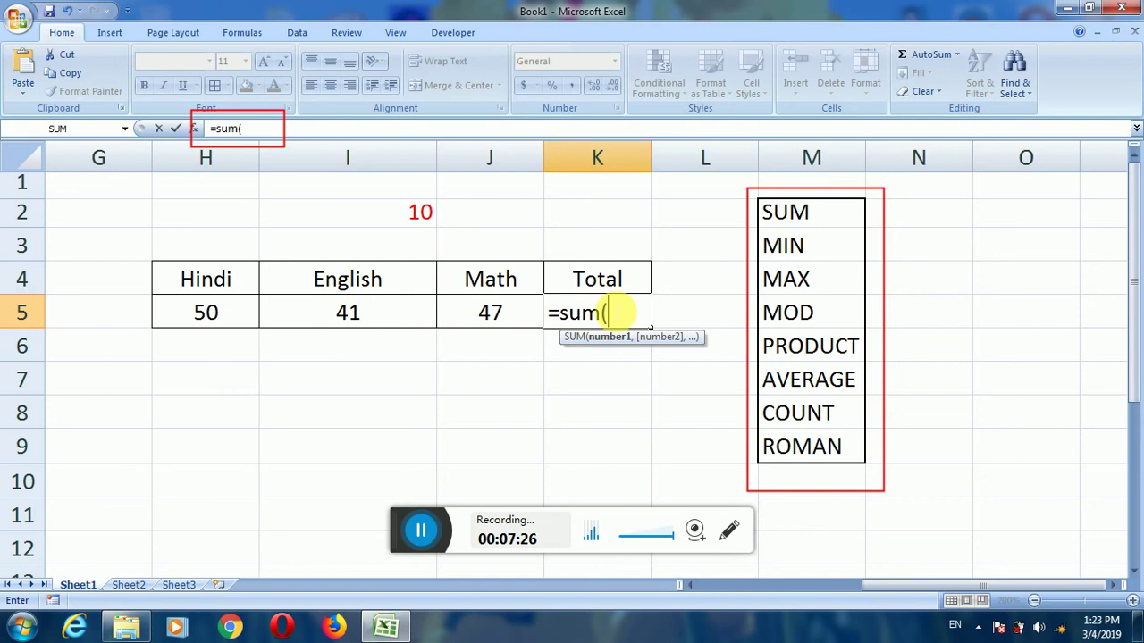
{"action": "left_click", "coordinate": [226, 317]}
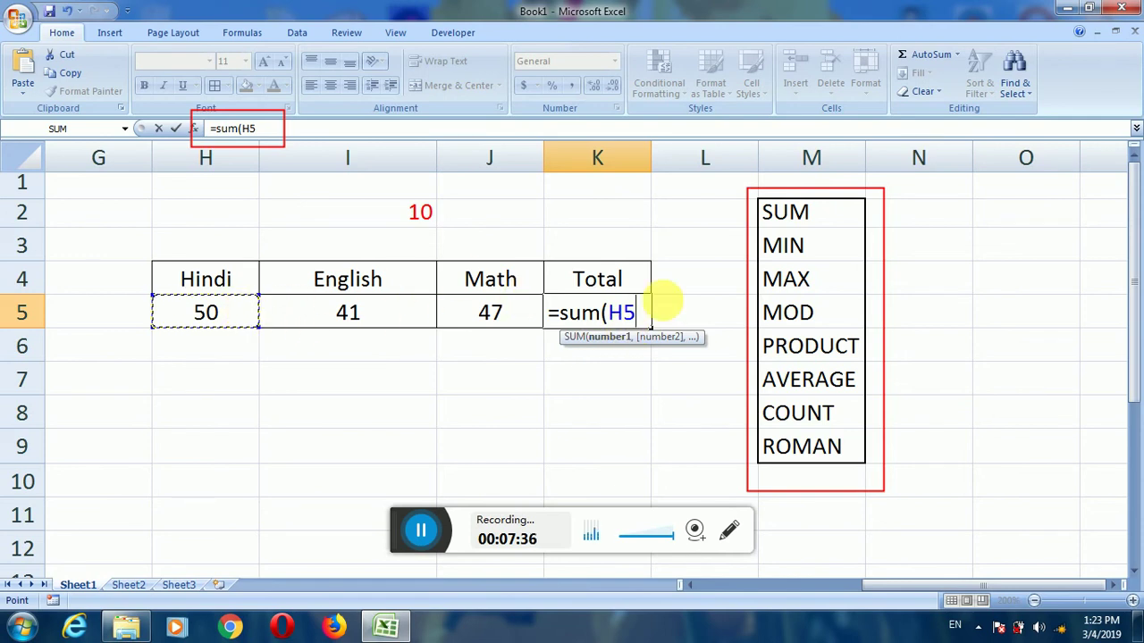
{"action": "key", "text": "F8"}
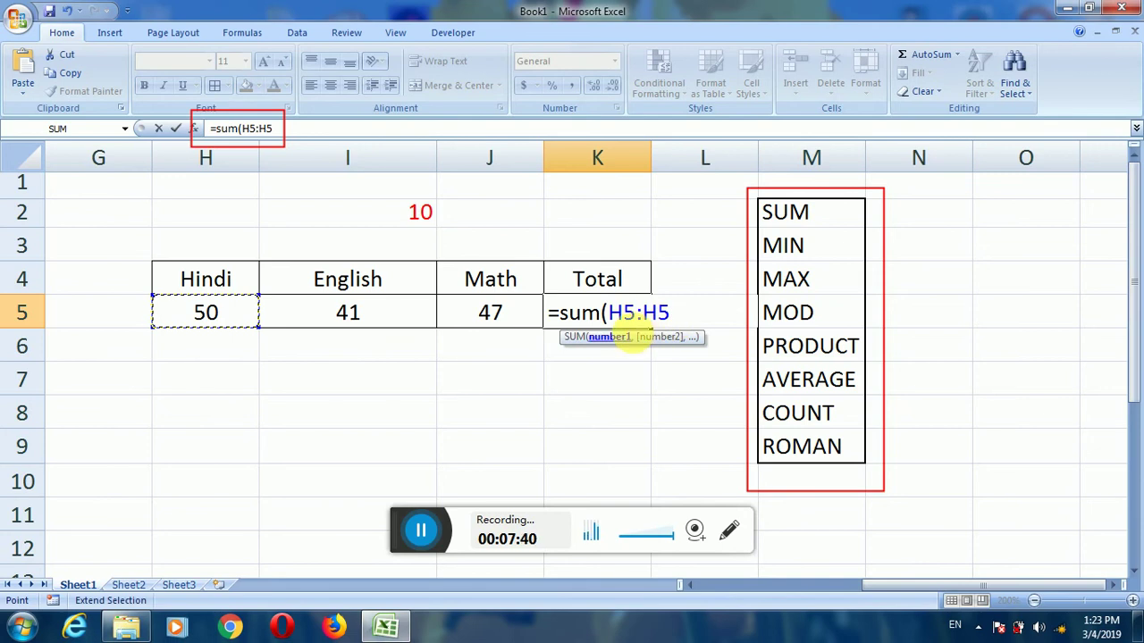
{"action": "key", "text": "BackSpace"}
{"action": "key", "text": "BackSpace"}
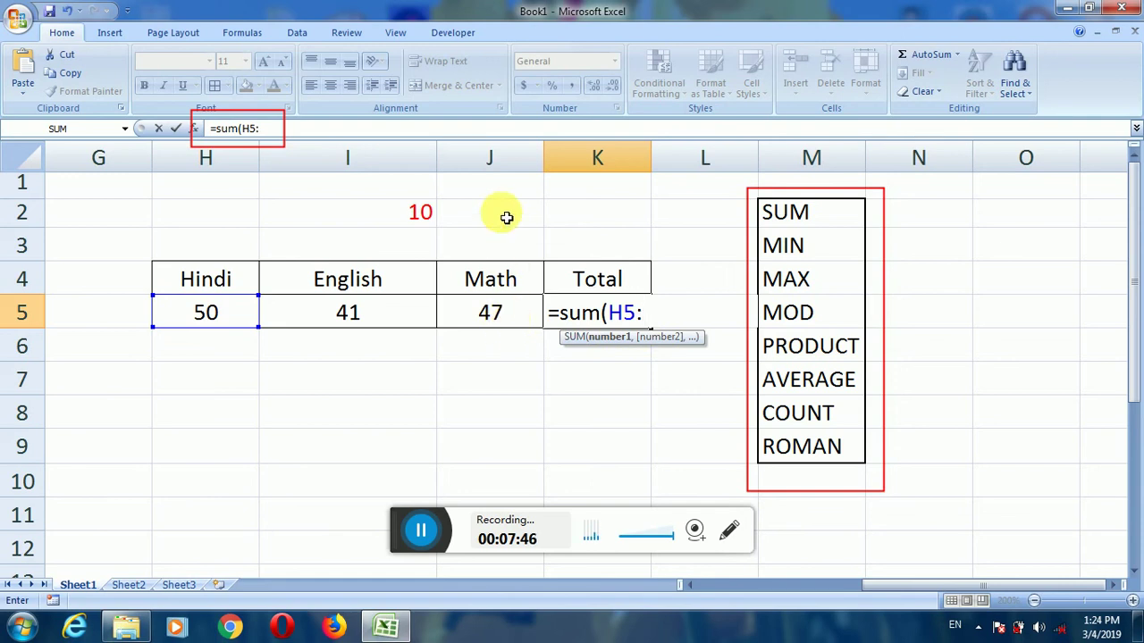
{"action": "type", "text": "j5)"}
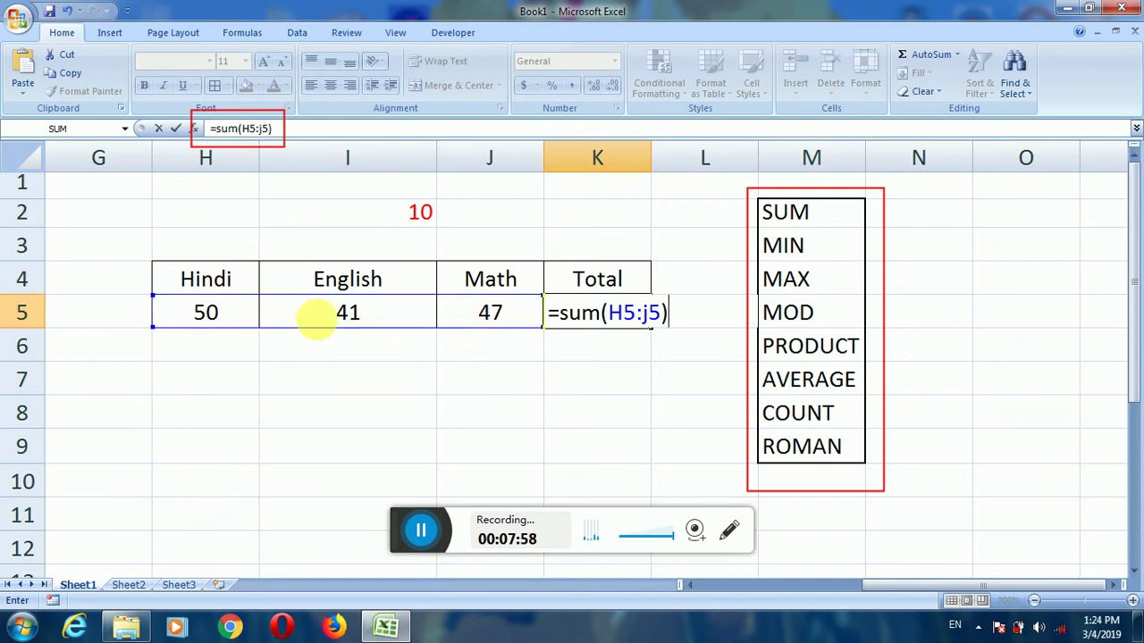
{"action": "key", "text": "Return"}
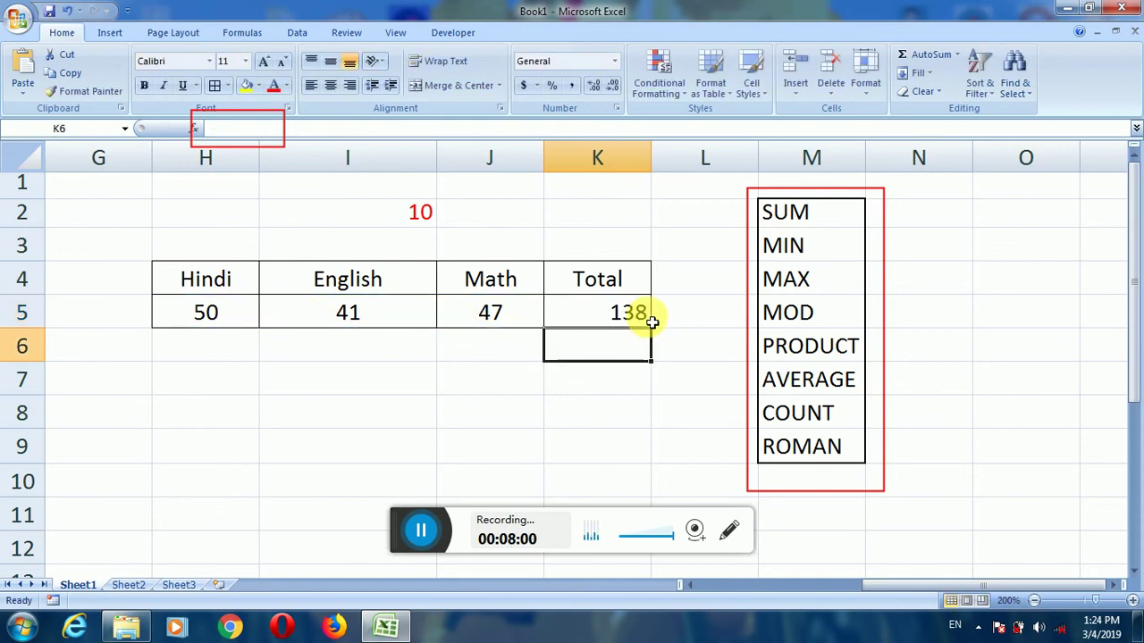
{"action": "left_click", "coordinate": [607, 321]}
{"action": "left_click", "coordinate": [330, 84]}
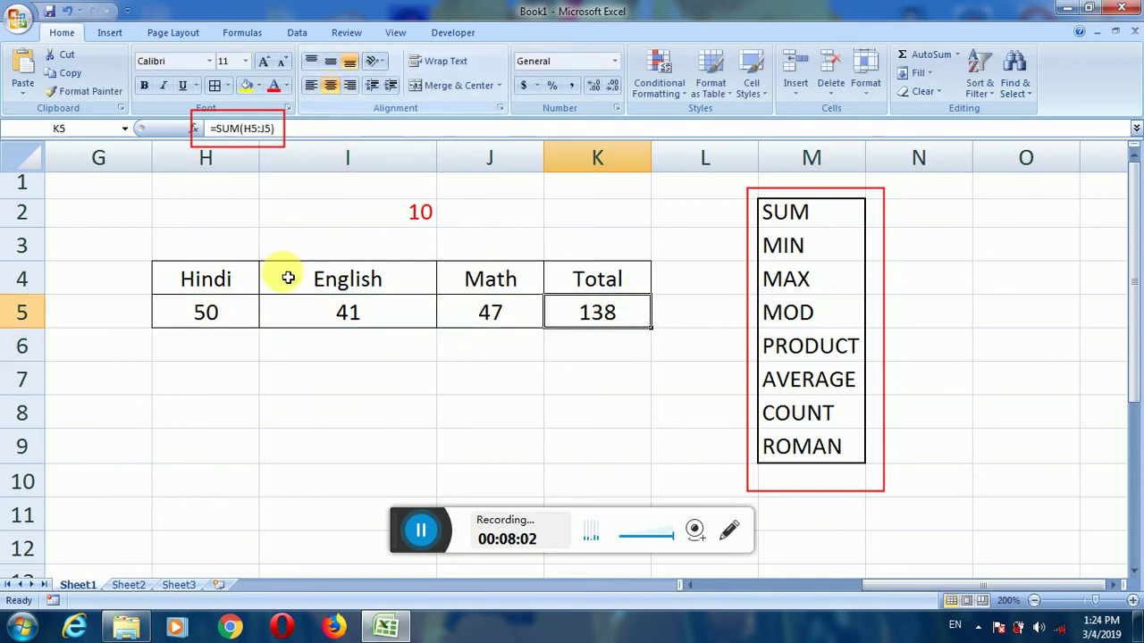
Set the Math mark in J5 to 0 and check the Total drops to 91.
{"action": "left_click_drag", "start_coordinate": [215, 318], "coordinate": [467, 311]}
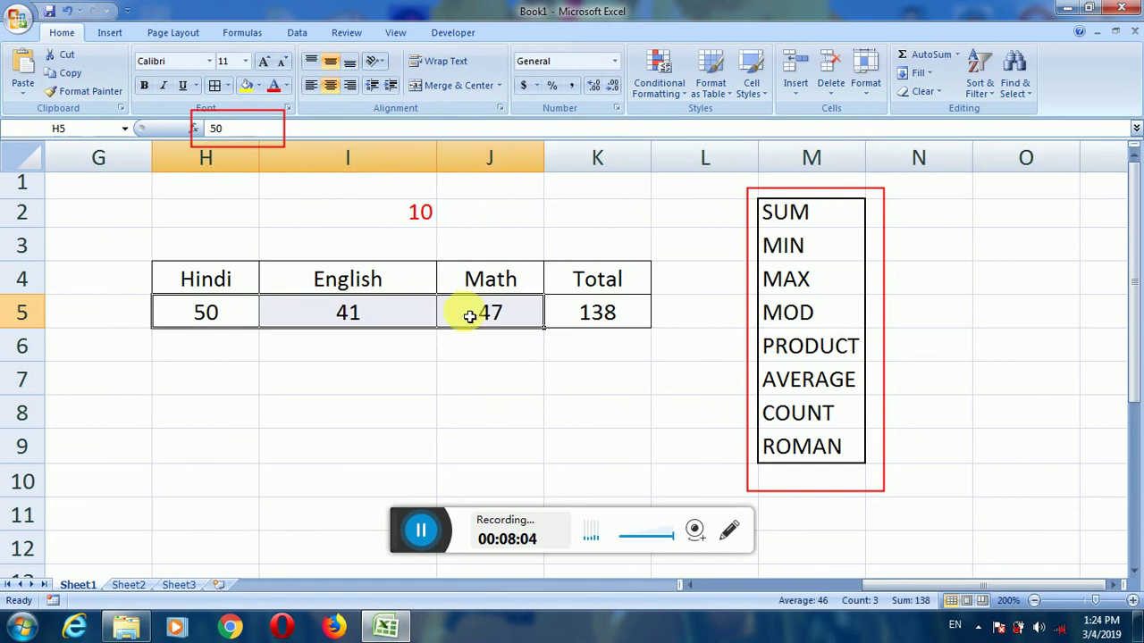
{"action": "left_click", "coordinate": [599, 310]}
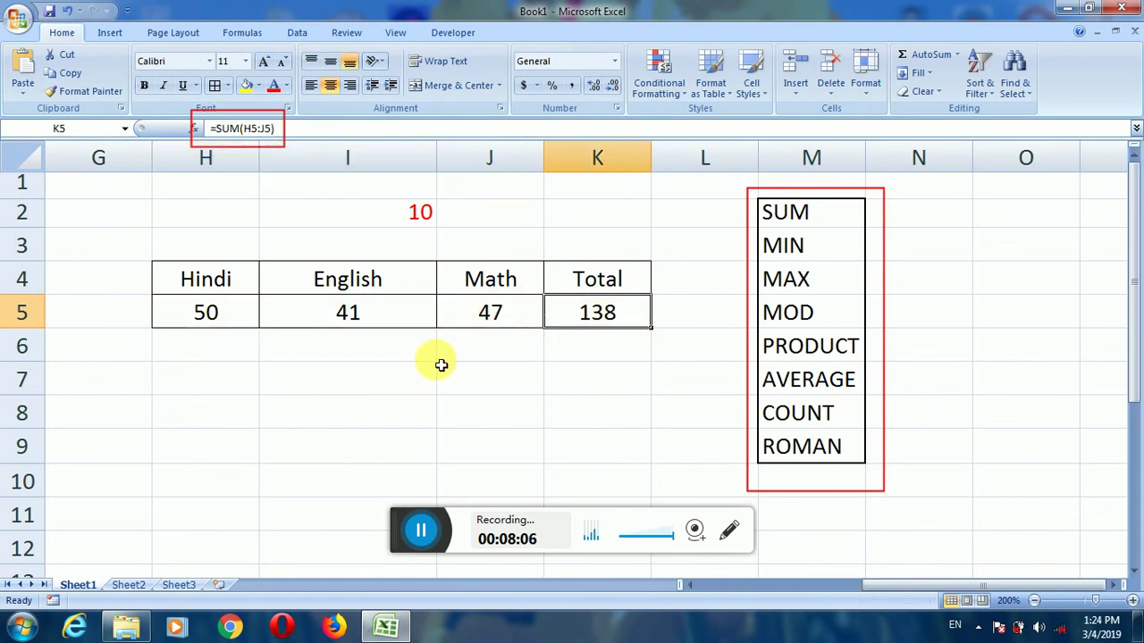
{"action": "left_click", "coordinate": [496, 329]}
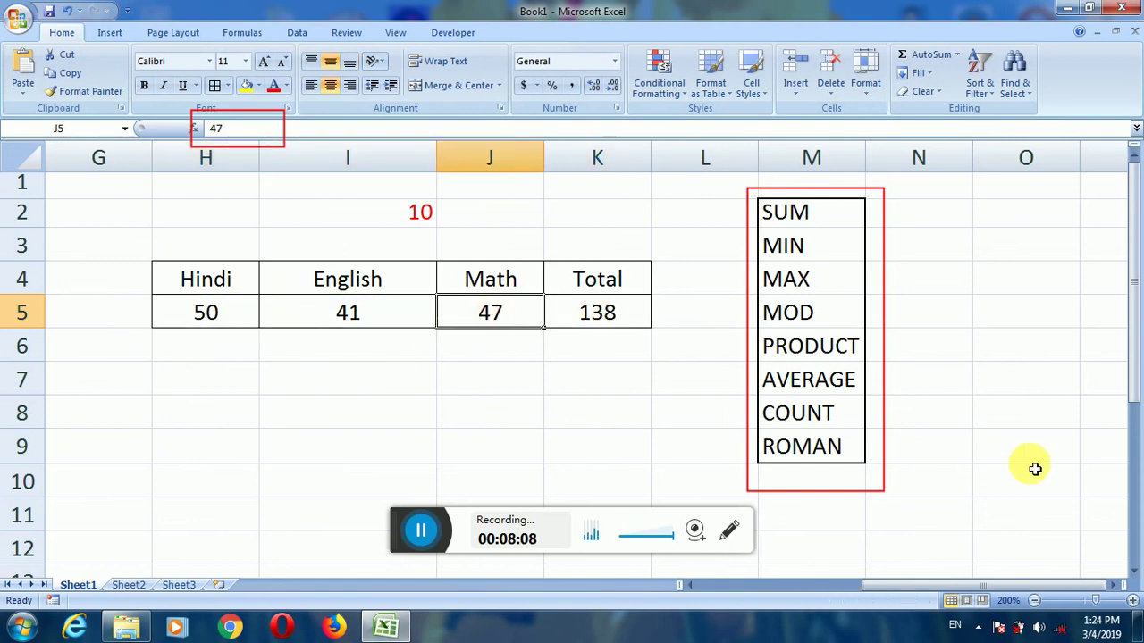
{"action": "type", "text": "0"}
{"action": "key", "text": "Return"}
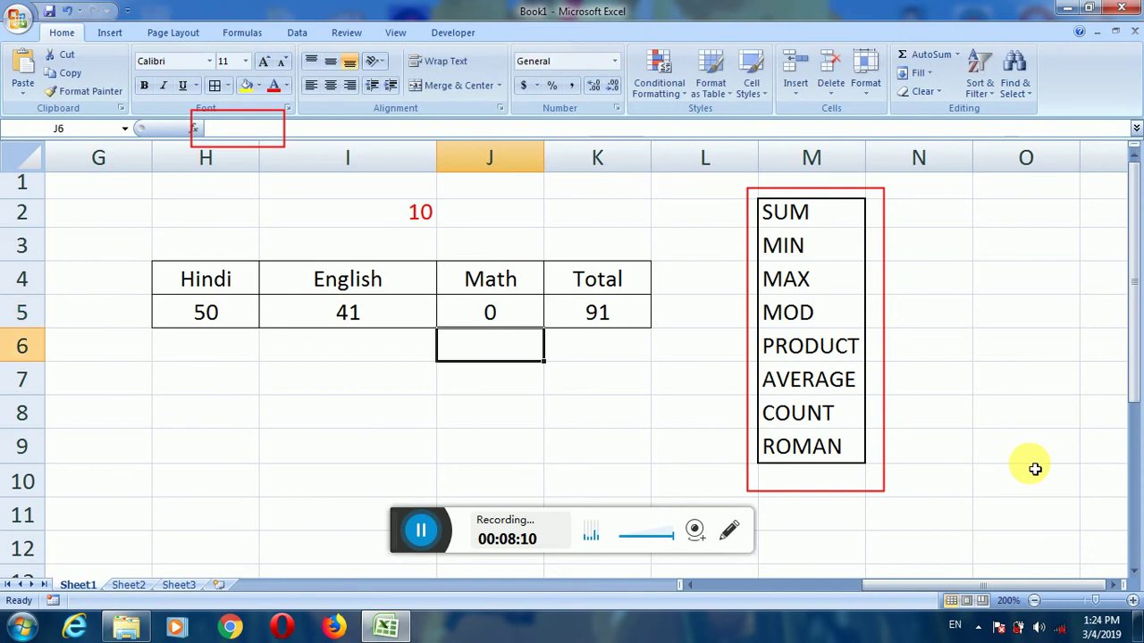
{"action": "left_click", "coordinate": [629, 324]}
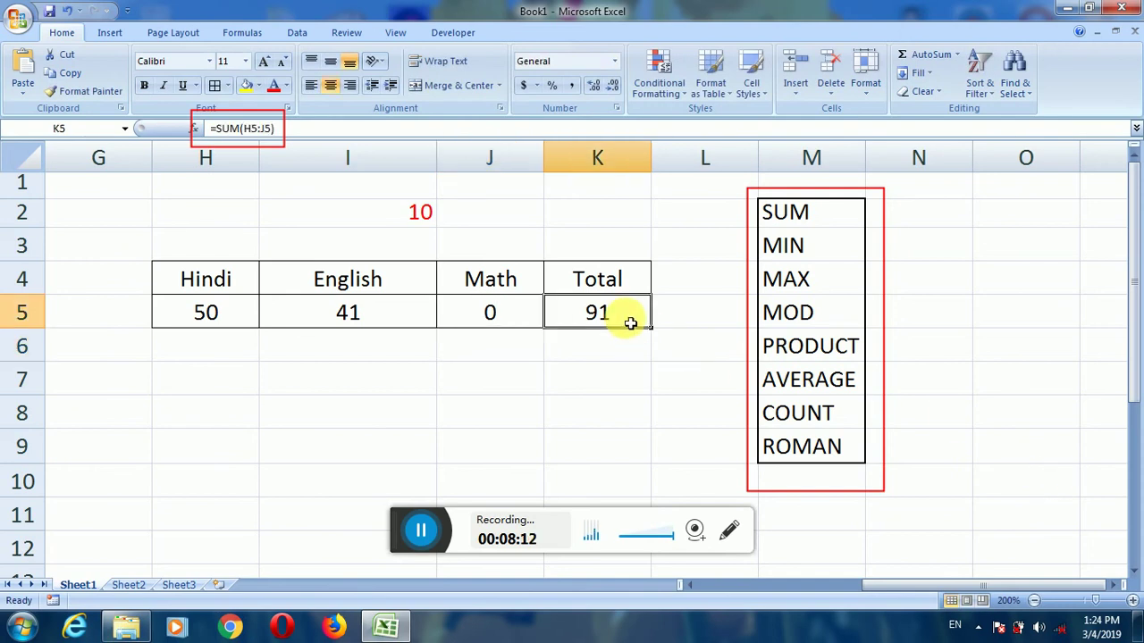
Change English to 40 and Math to 42 so the Total shows 132.
{"action": "left_click", "coordinate": [421, 312]}
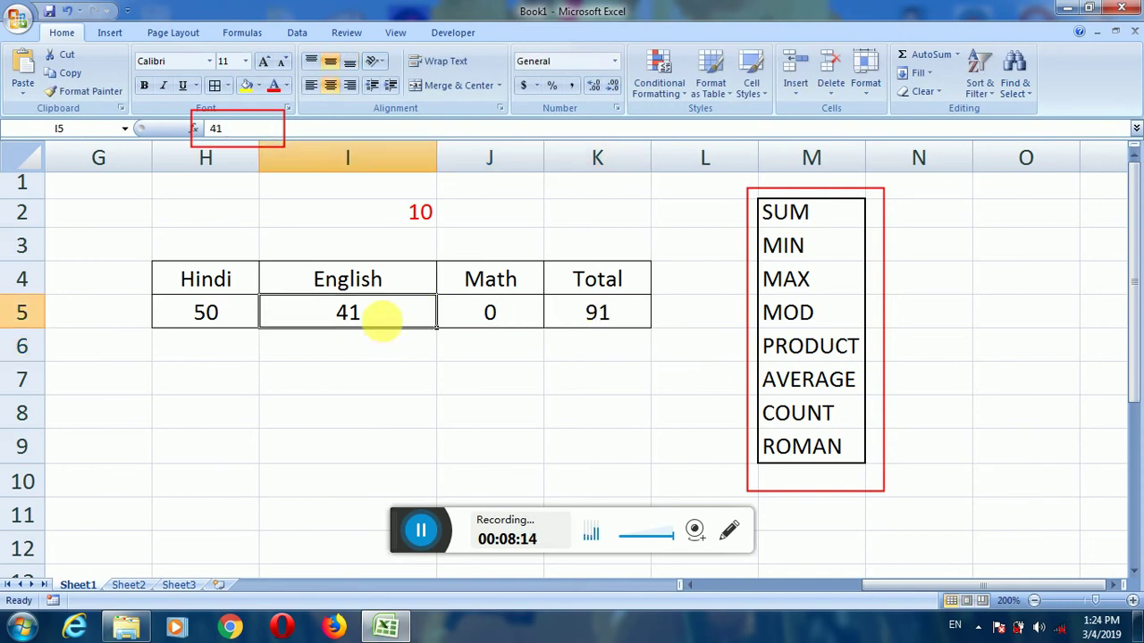
{"action": "type", "text": "40"}
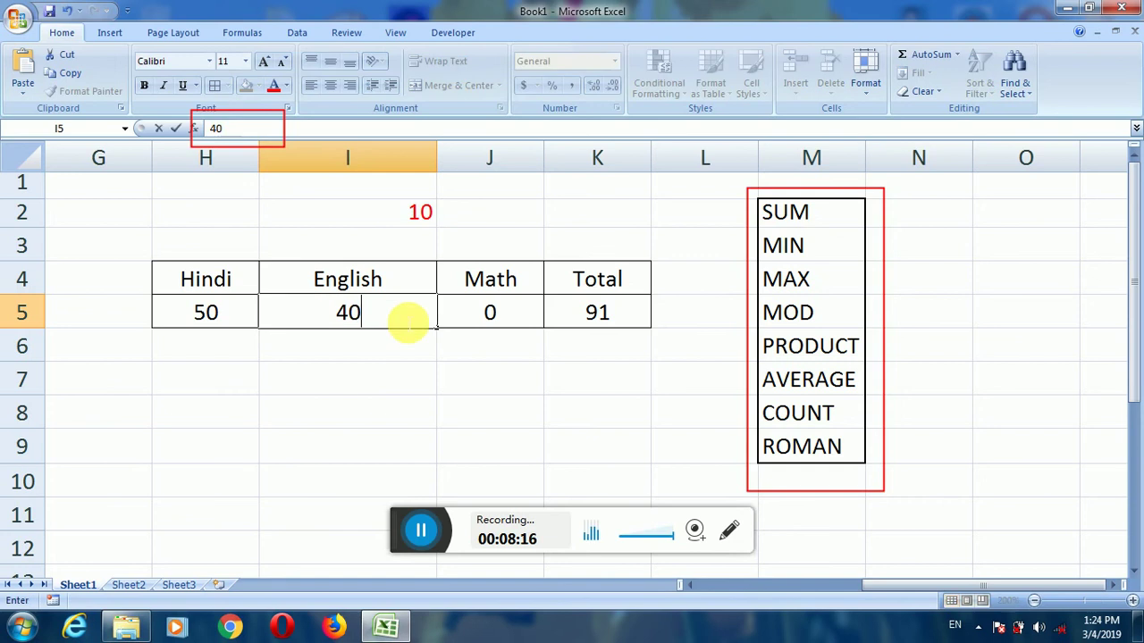
{"action": "key", "text": "Return"}
{"action": "left_click", "coordinate": [607, 317]}
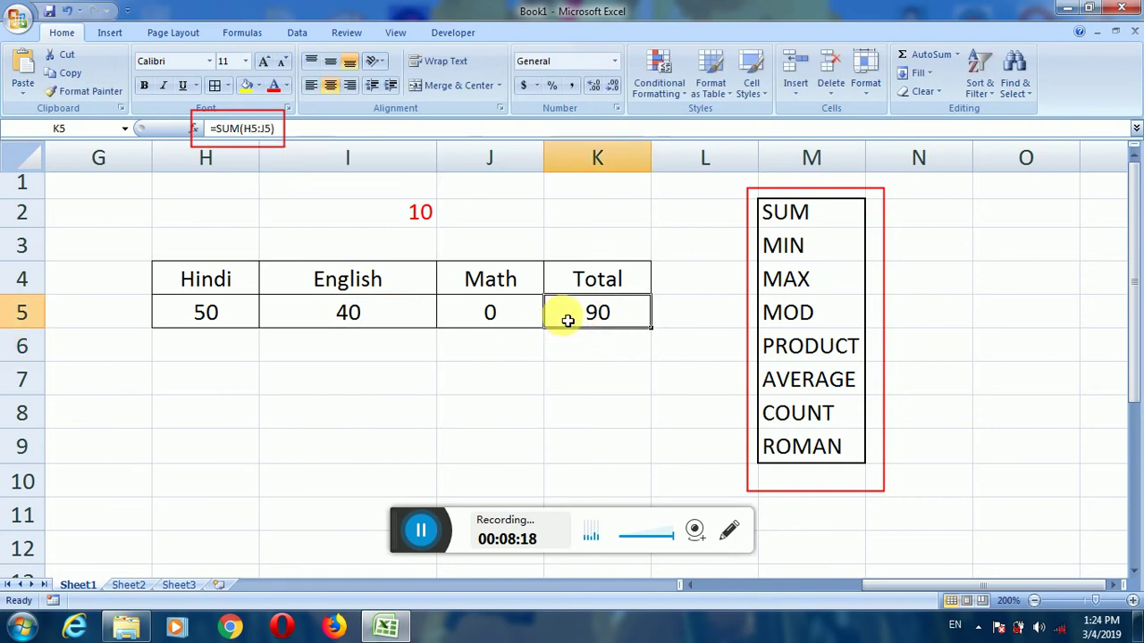
{"action": "left_click", "coordinate": [489, 320]}
{"action": "type", "text": "4"}
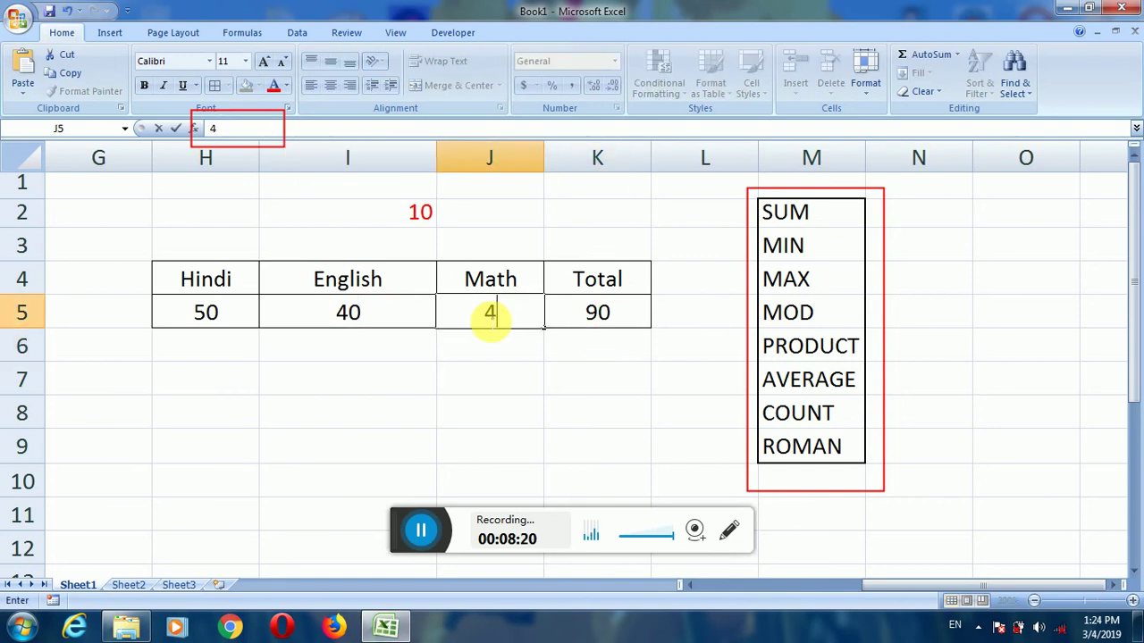
{"action": "key", "text": "Return"}
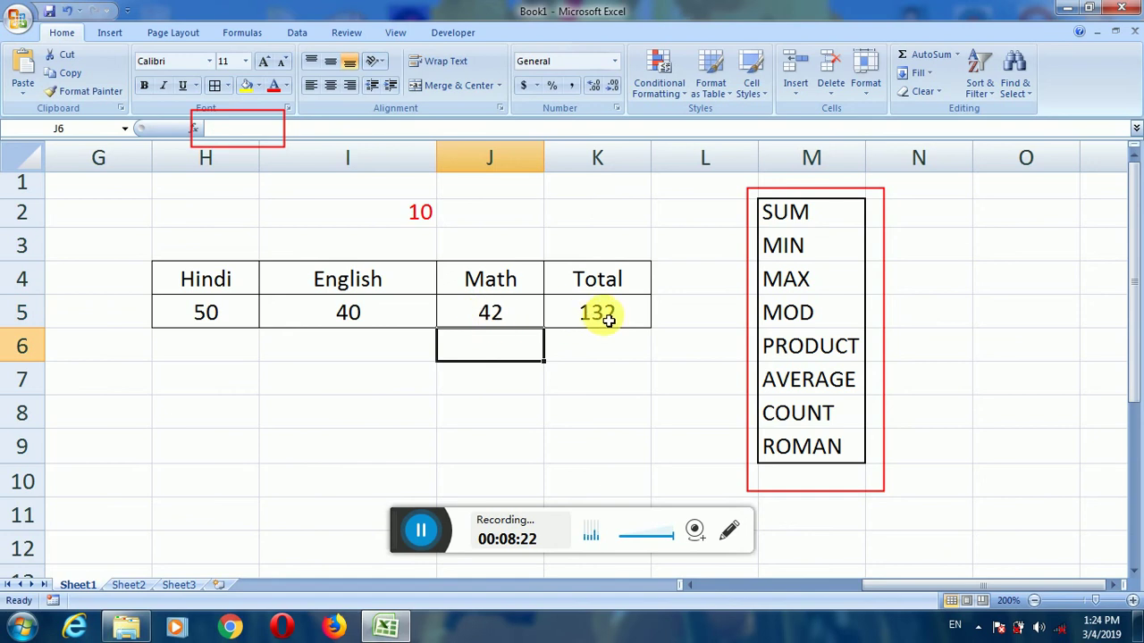
{"action": "left_click", "coordinate": [592, 315]}
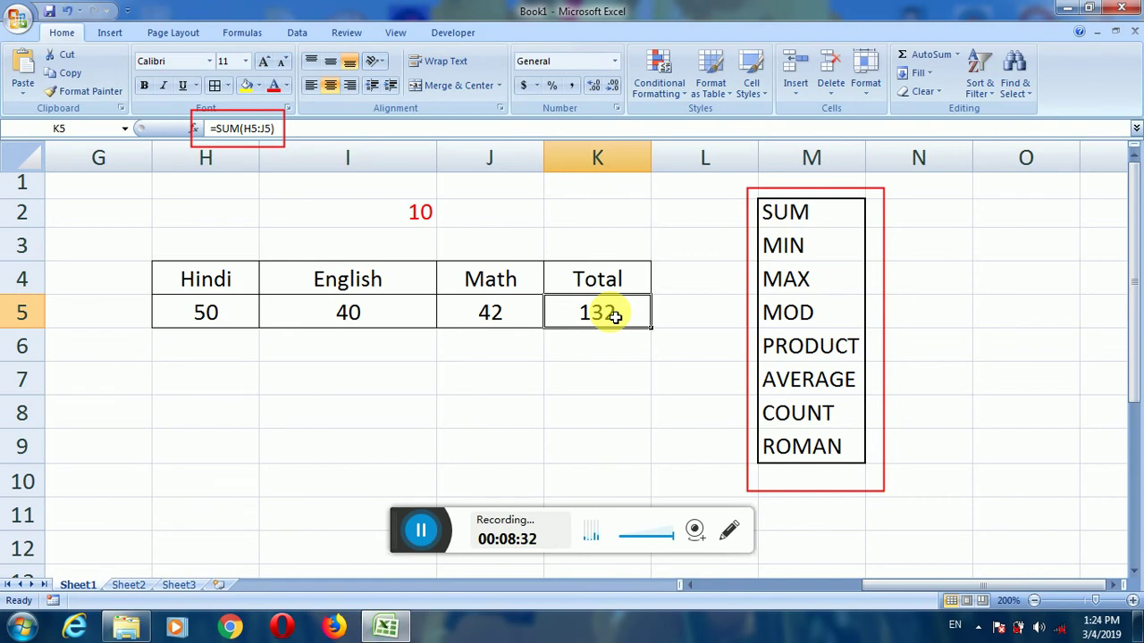
{"action": "left_click", "coordinate": [490, 345]}
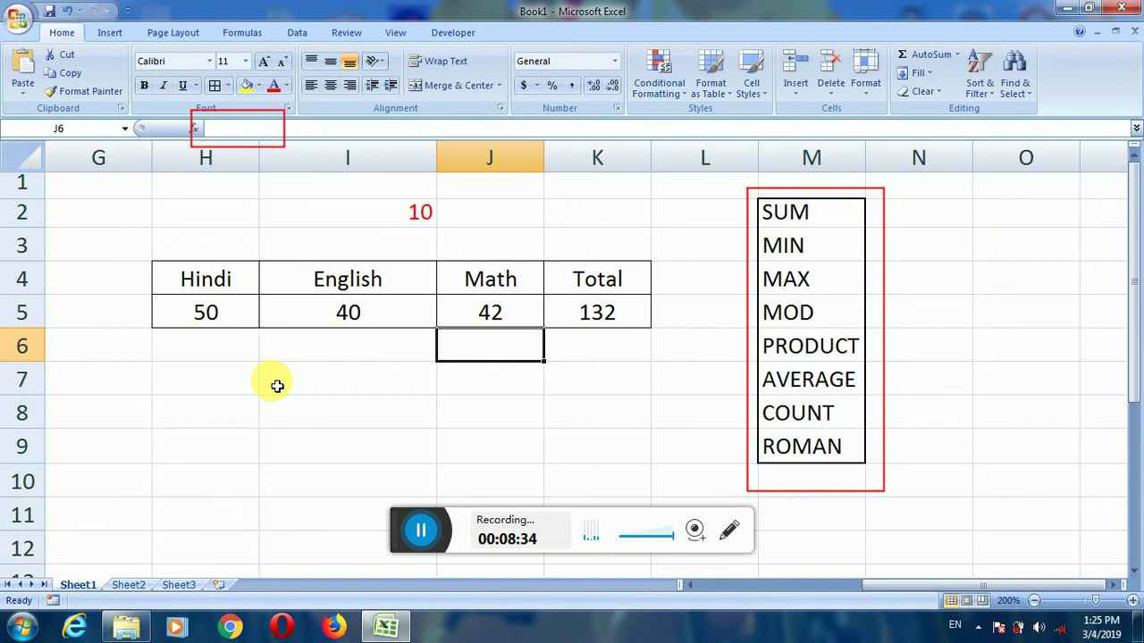
Add a Name header in G4 with four student names below it, then apply All Borders to G4:K8.
{"action": "left_click", "coordinate": [373, 357]}
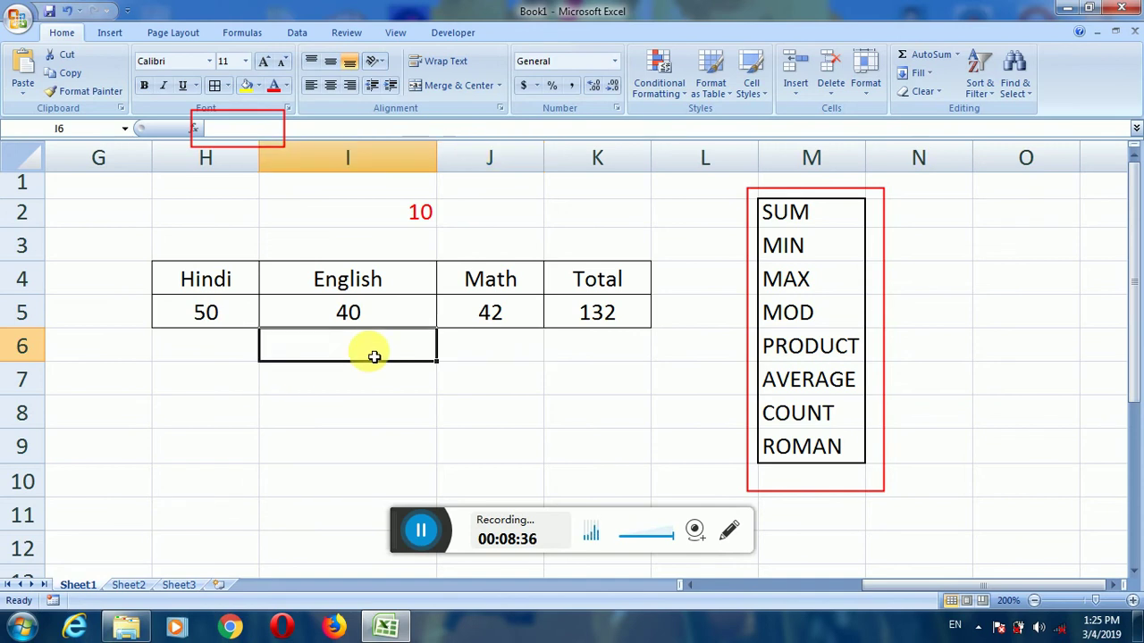
{"action": "left_click", "coordinate": [225, 344]}
{"action": "left_click", "coordinate": [104, 282]}
{"action": "type", "text": "Name"}
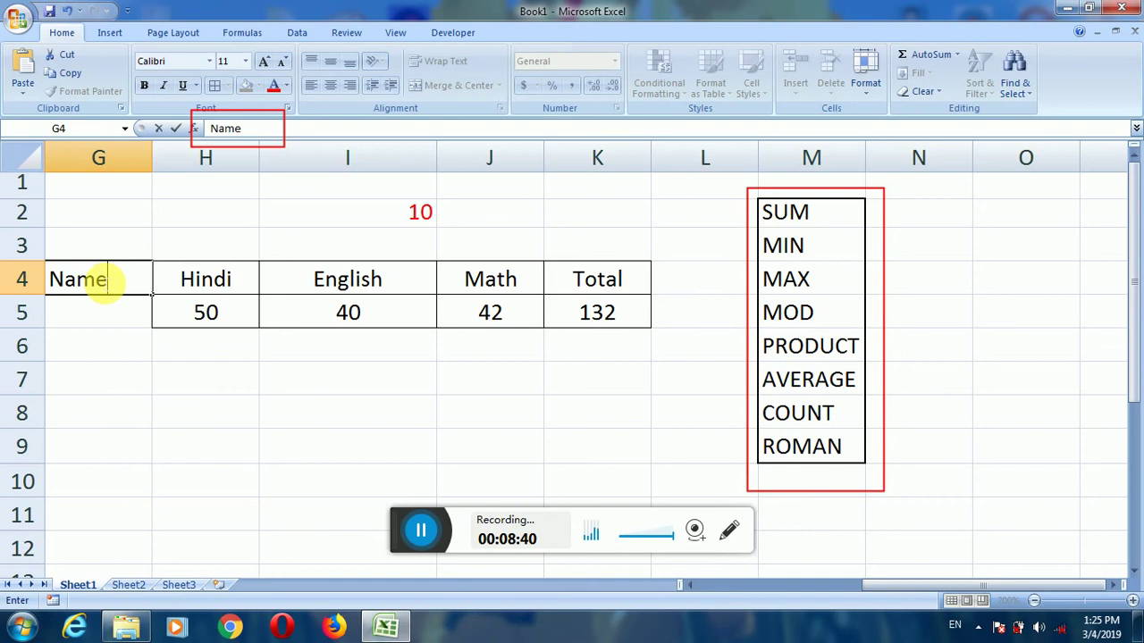
{"action": "key", "text": "Return"}
{"action": "type", "text": "Alok"}
{"action": "key", "text": "Return"}
{"action": "type", "text": "Sa"}
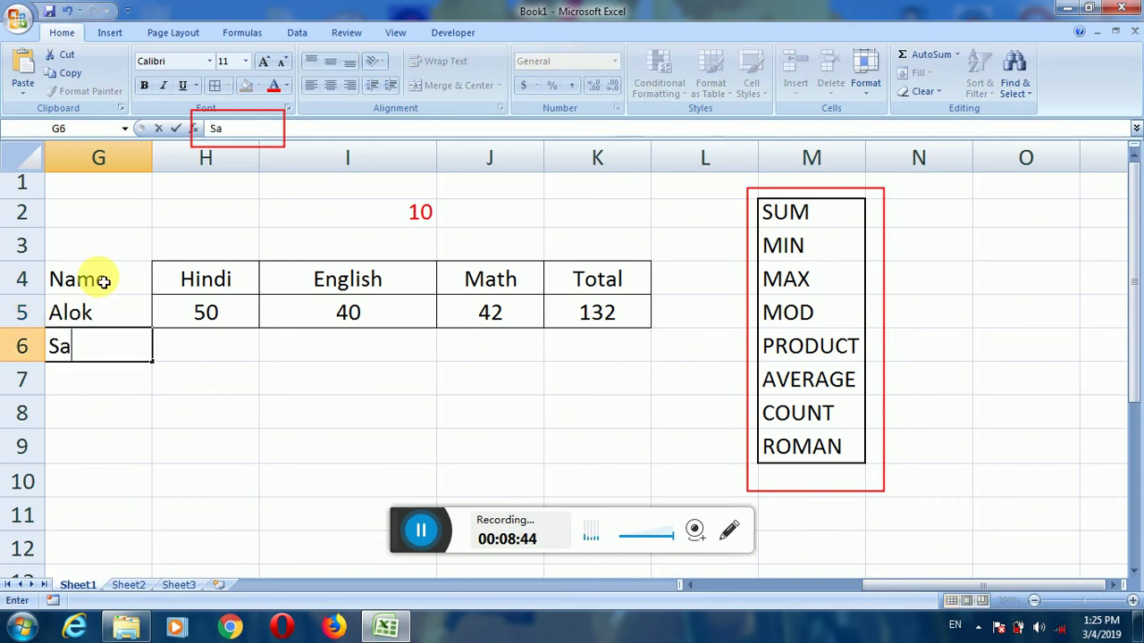
{"action": "type", "text": "rvesh"}
{"action": "key", "text": "Return"}
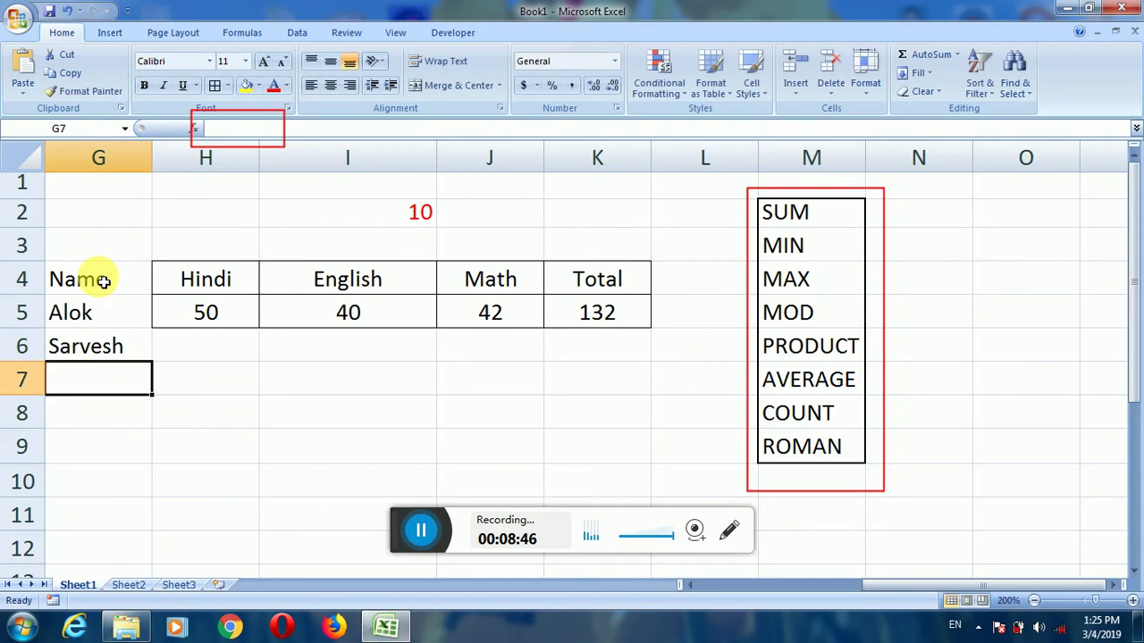
{"action": "type", "text": "mukesh"}
{"action": "key", "text": "Return"}
{"action": "type", "text": "suresh"}
{"action": "key", "text": "Return"}
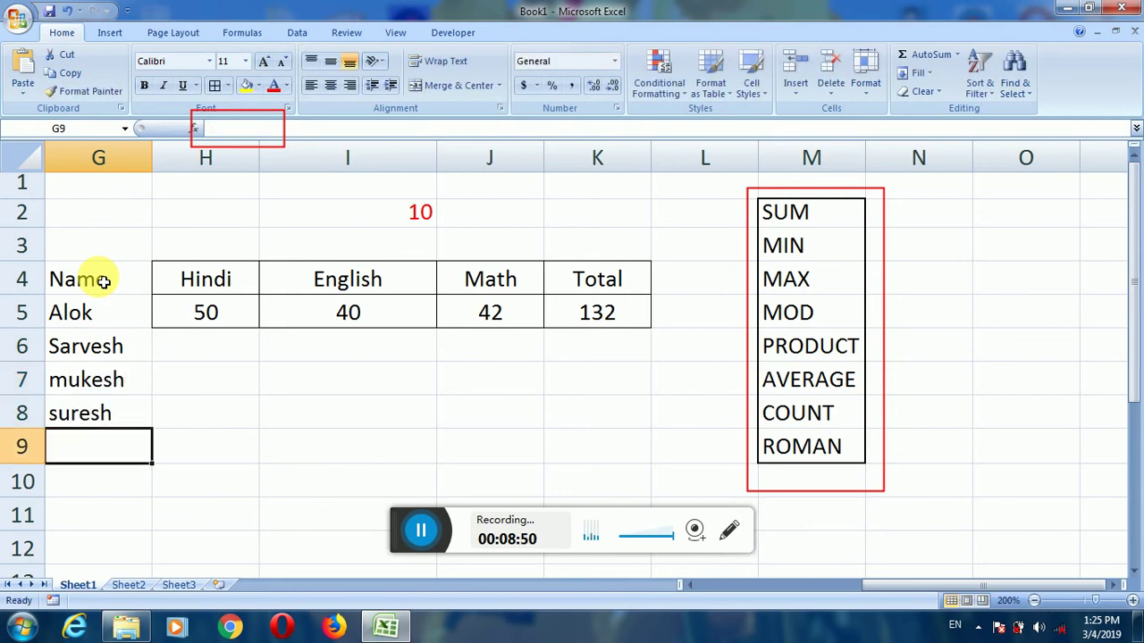
{"action": "left_click_drag", "start_coordinate": [103, 282], "coordinate": [584, 408]}
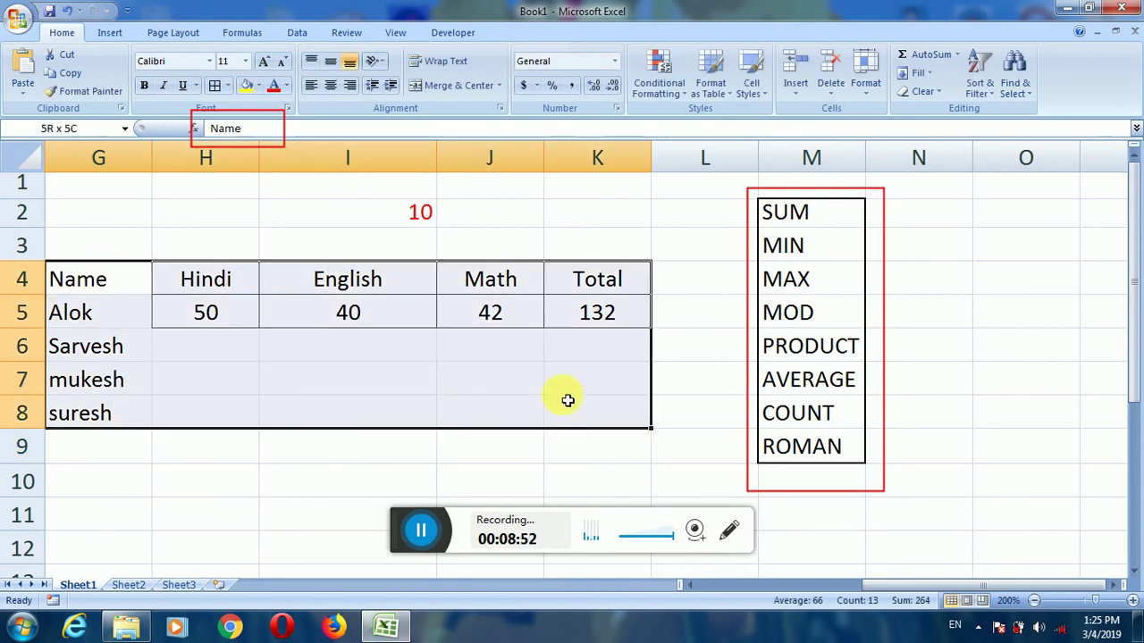
{"action": "left_click", "coordinate": [214, 85]}
Enter Hindi marks 45, 45 and 35 in H6:H8.
{"action": "left_click", "coordinate": [160, 314]}
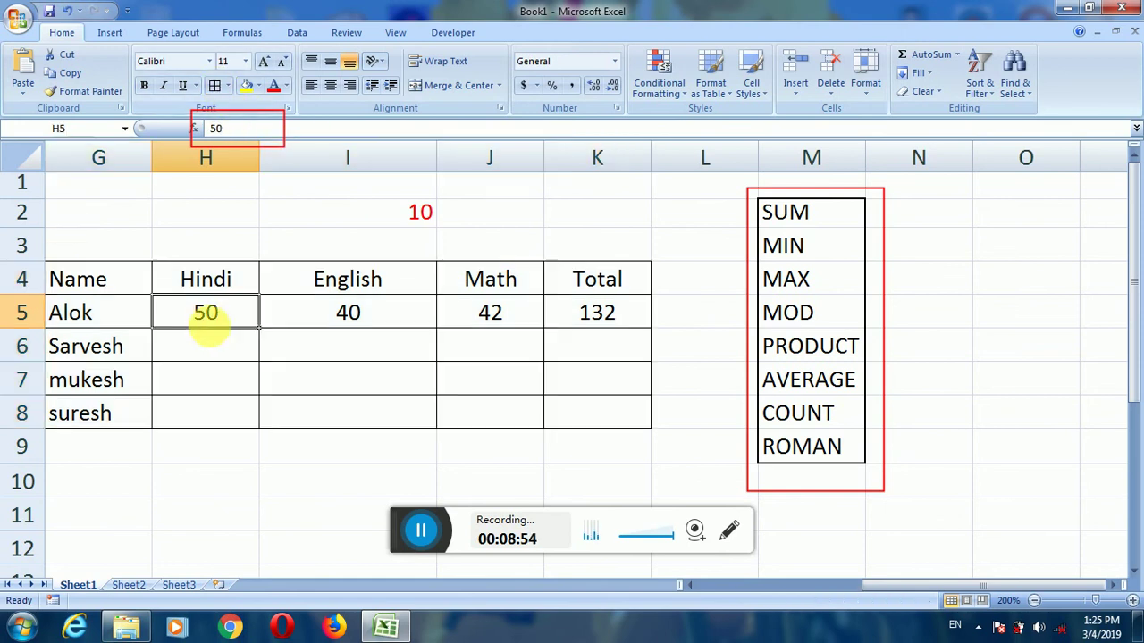
{"action": "left_click", "coordinate": [319, 368]}
{"action": "left_click", "coordinate": [236, 348]}
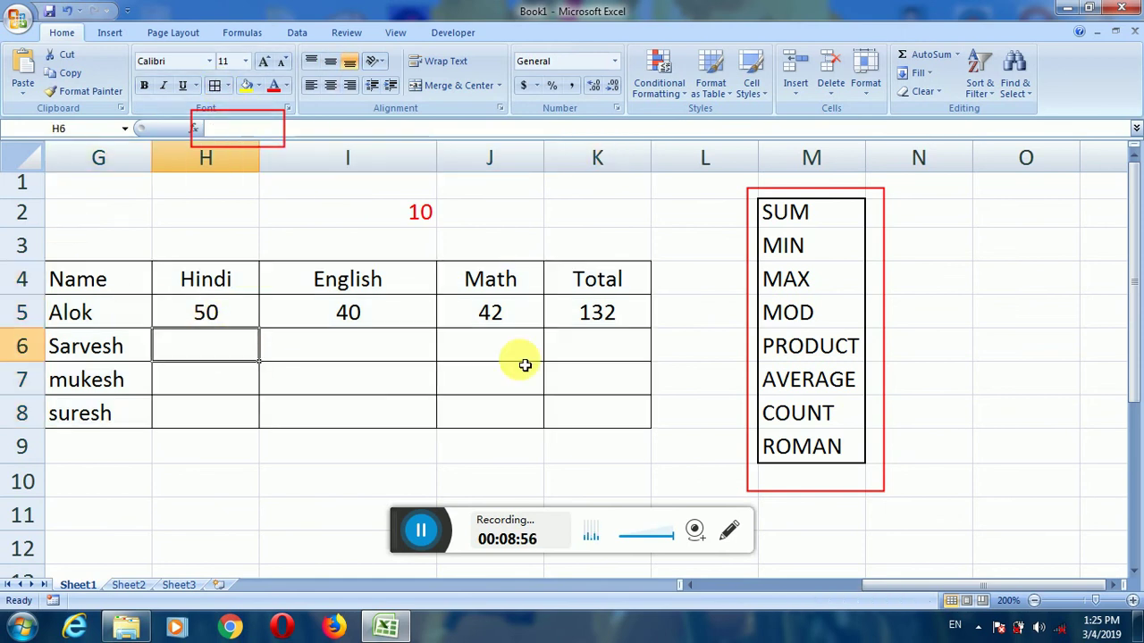
{"action": "type", "text": "45"}
{"action": "key", "text": "Return"}
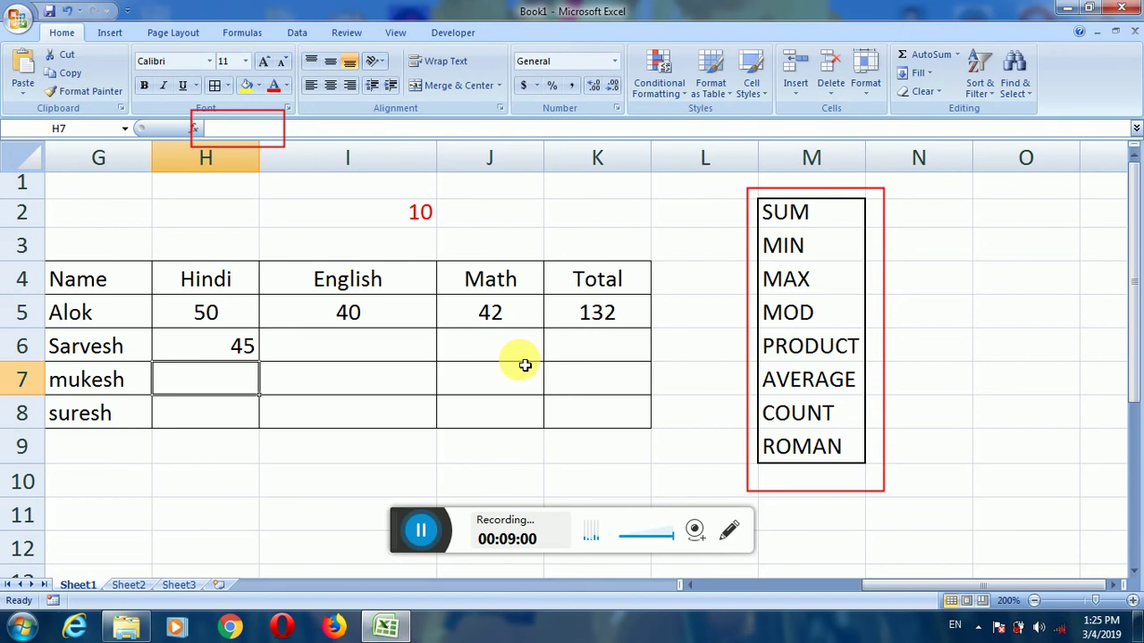
{"action": "type", "text": "45"}
{"action": "key", "text": "Return"}
{"action": "type", "text": "35"}
{"action": "key", "text": "Tab"}
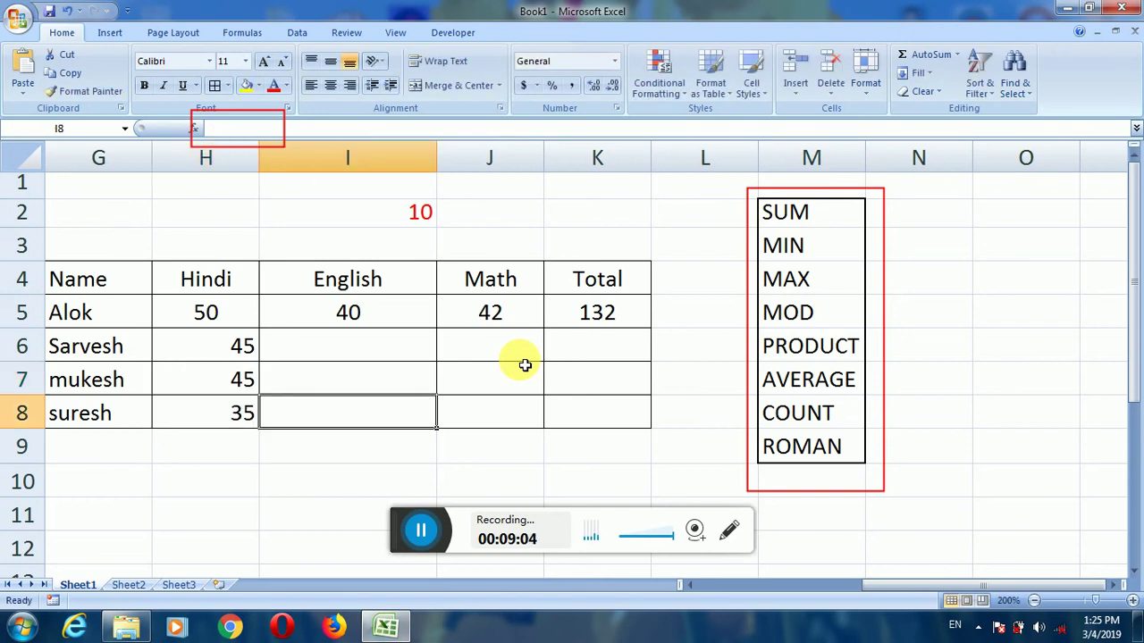
Enter English marks 54, 54, 65 and Math marks 84, 74, 64 for rows 6–8.
{"action": "key", "text": "Up"}
{"action": "key", "text": "Up"}
{"action": "type", "text": "54"}
{"action": "key", "text": "Tab"}
{"action": "type", "text": "84"}
{"action": "key", "text": "Tab"}
{"action": "key", "text": "Return"}
{"action": "type", "text": "54"}
{"action": "key", "text": "Tab"}
{"action": "type", "text": "74"}
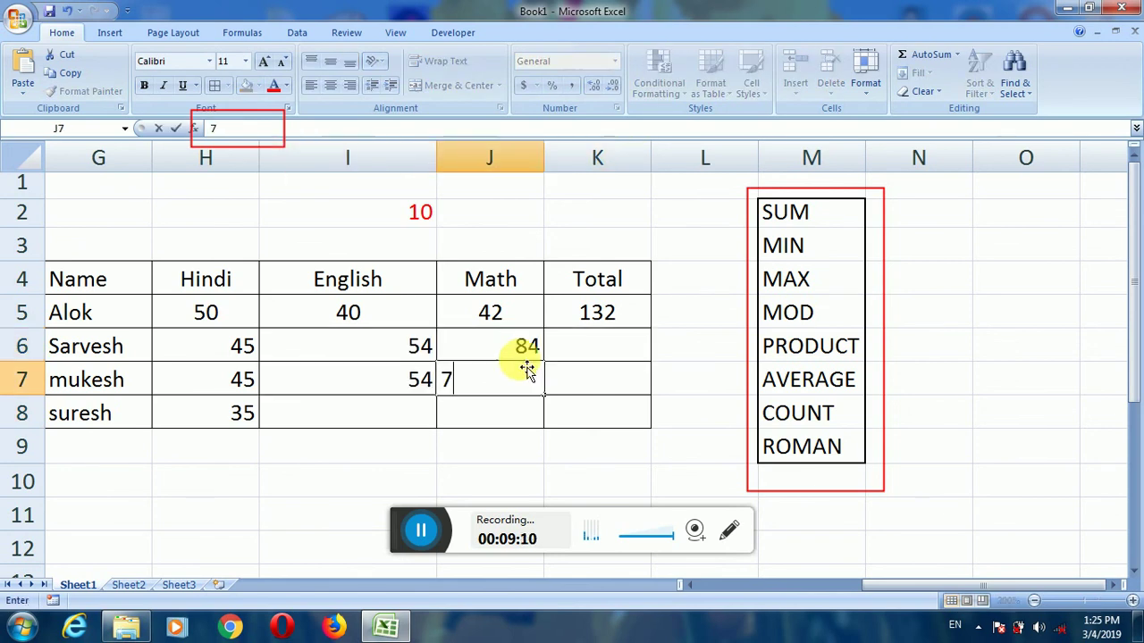
{"action": "key", "text": "Return"}
{"action": "type", "text": "65"}
{"action": "key", "text": "Tab"}
{"action": "type", "text": "6"}
{"action": "key", "text": "Tab"}
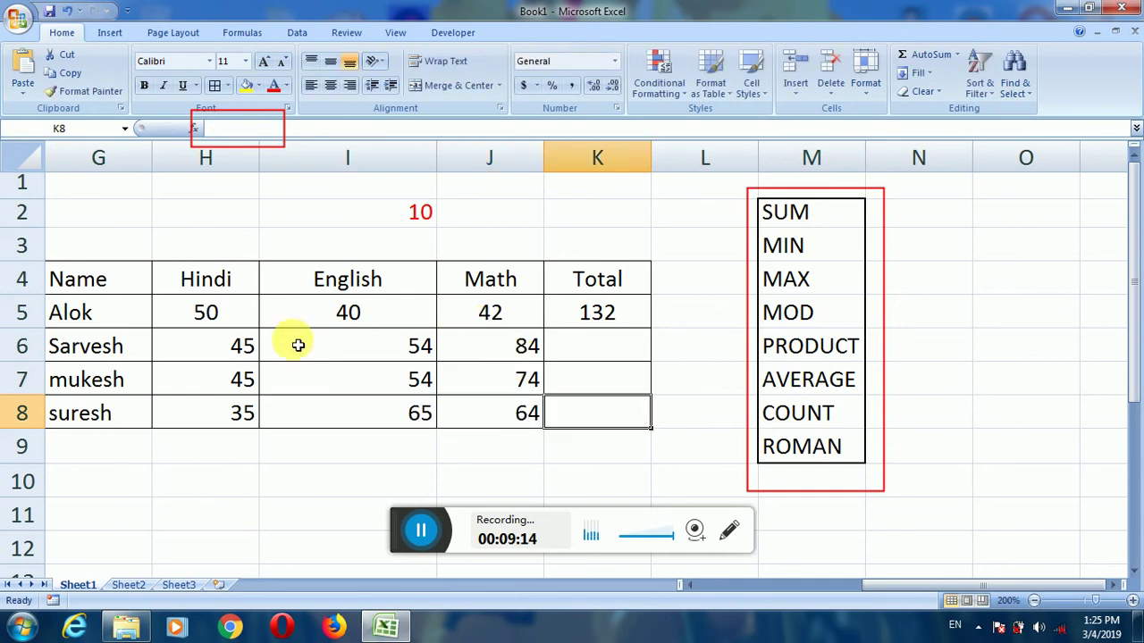
{"action": "mouse_move", "coordinate": [191, 346]}
{"action": "left_mouse_down"}
{"action": "mouse_move", "coordinate": [427, 382]}
{"action": "mouse_move", "coordinate": [486, 413]}
{"action": "left_mouse_up"}
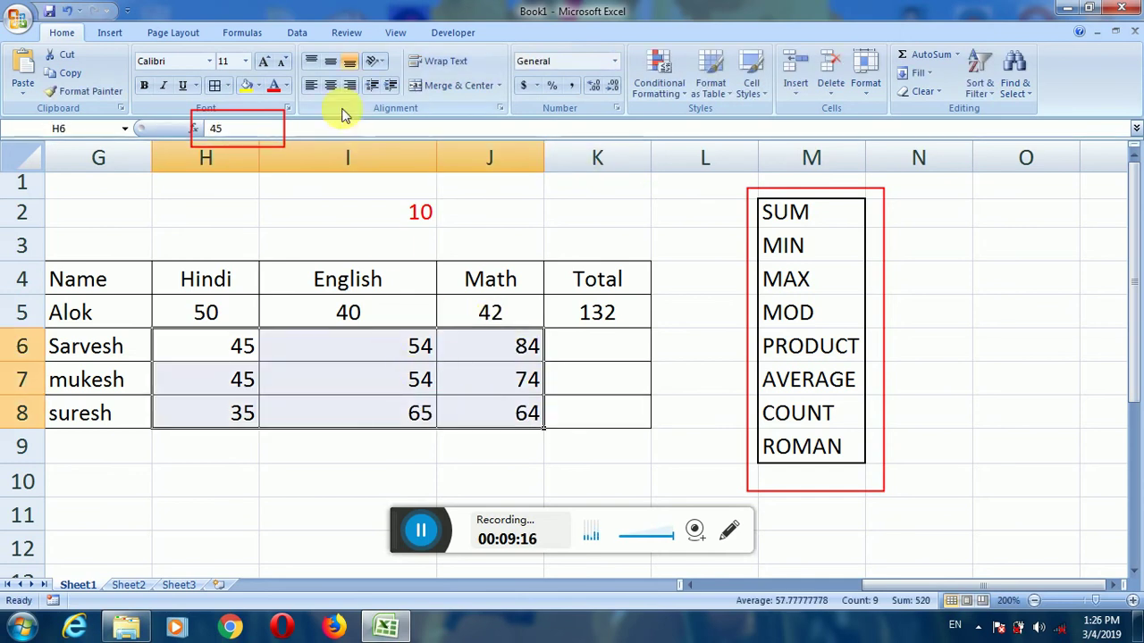
Centre the new marks in H6:J8.
{"action": "left_click", "coordinate": [330, 85]}
{"action": "left_click", "coordinate": [473, 353]}
{"action": "left_click", "coordinate": [596, 344]}
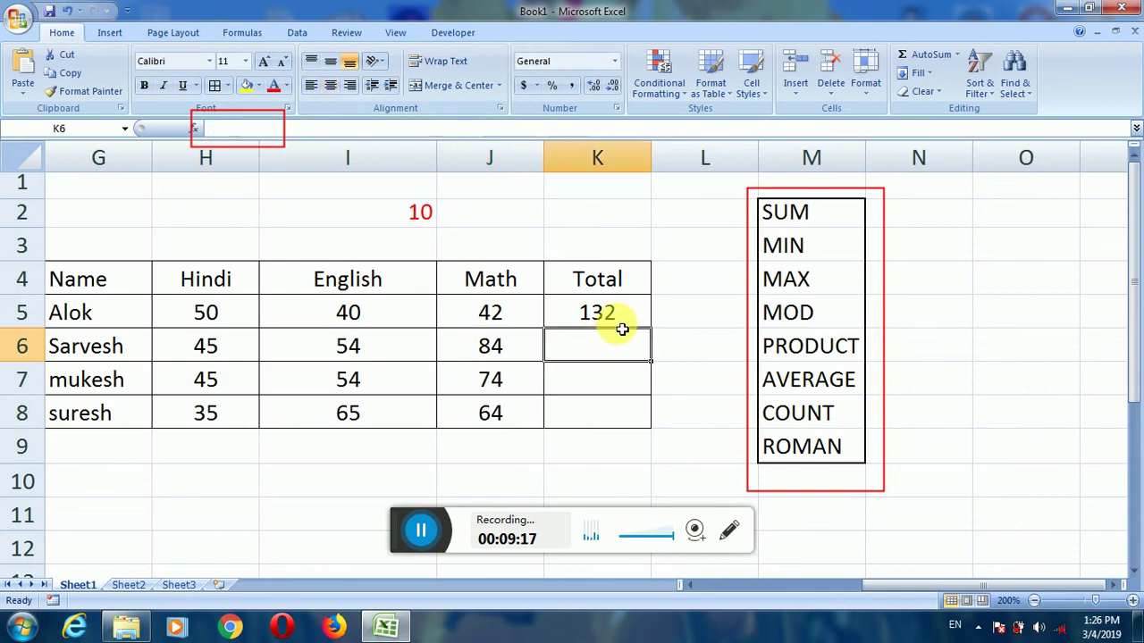
Copy the K5 SUM total down to K8, giving 183, 173 and 164.
{"action": "left_click", "coordinate": [621, 317]}
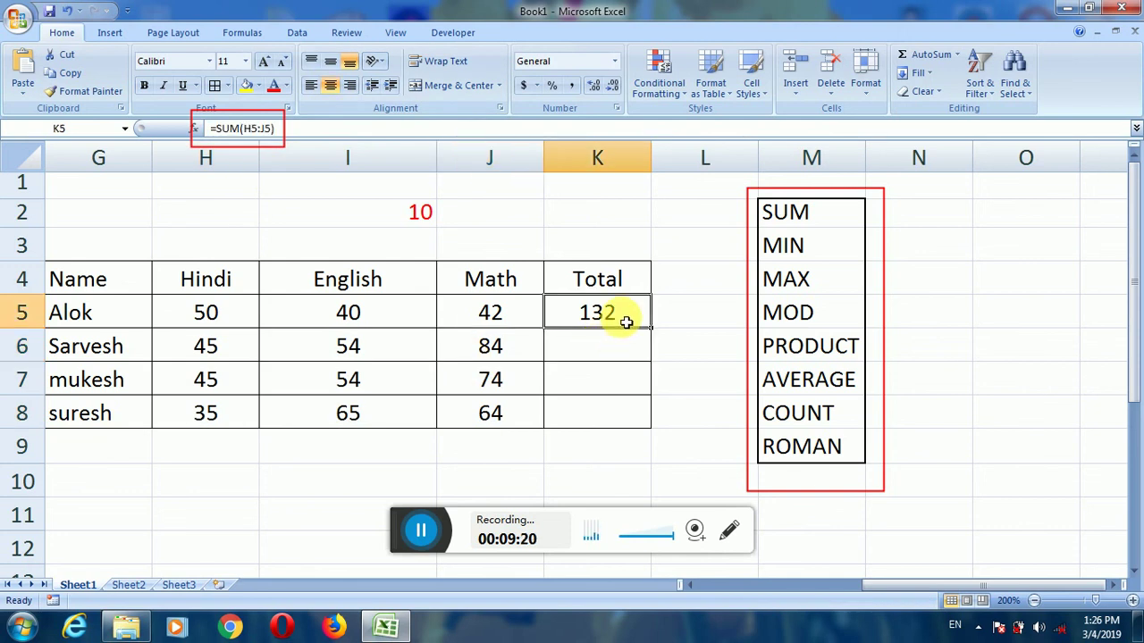
{"action": "left_click_drag", "start_coordinate": [622, 344], "coordinate": [623, 406]}
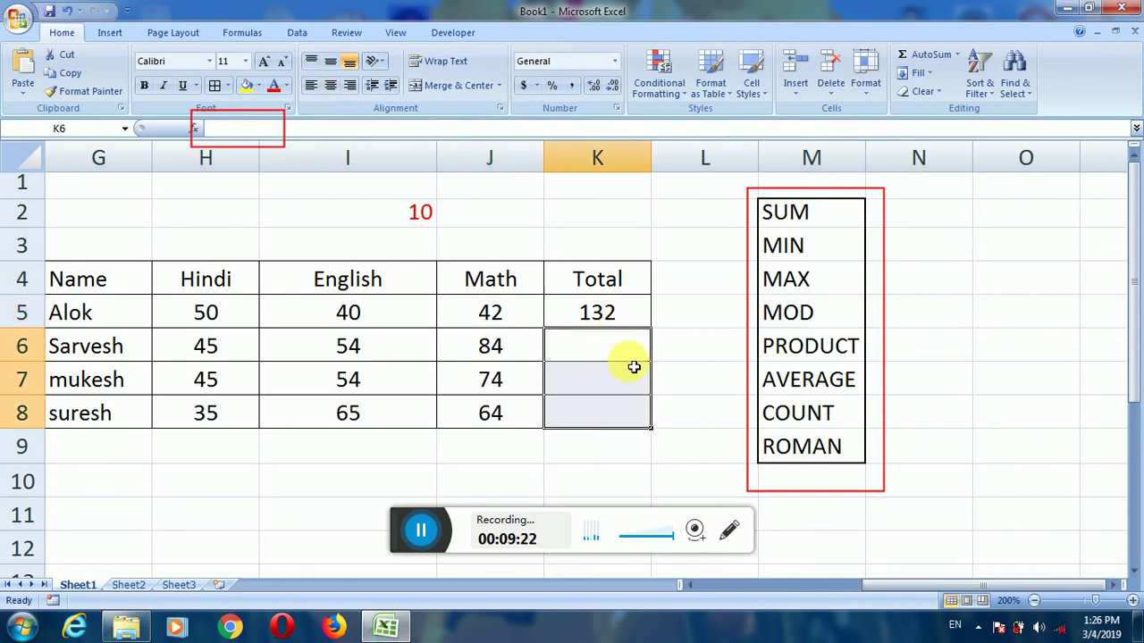
{"action": "left_click", "coordinate": [621, 317]}
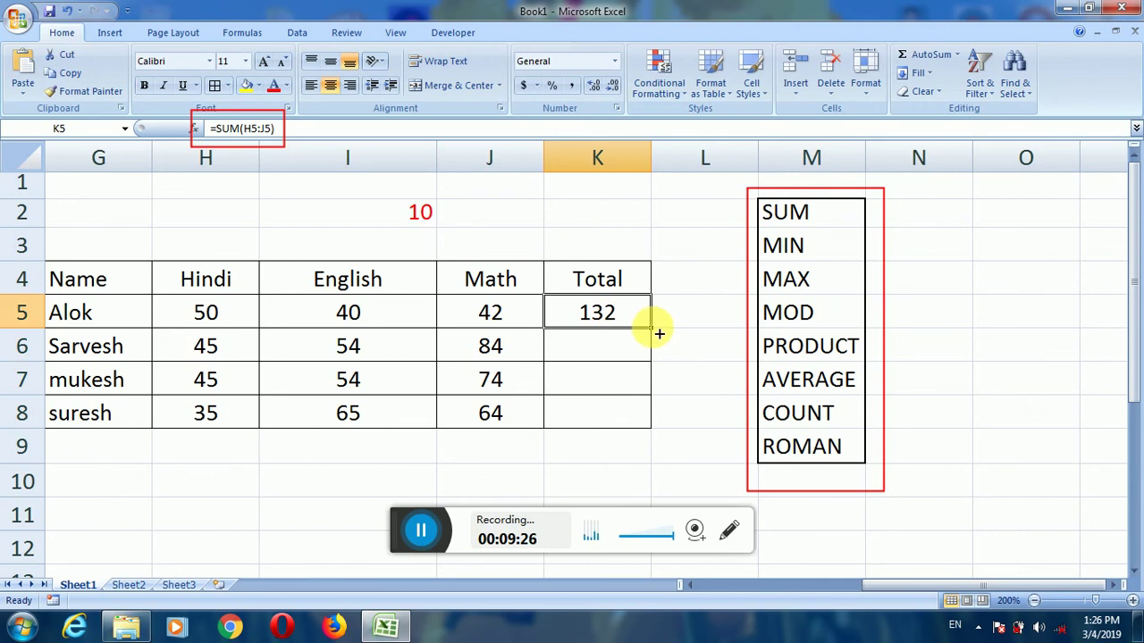
{"action": "left_click_drag", "start_coordinate": [659, 333], "coordinate": [658, 399]}
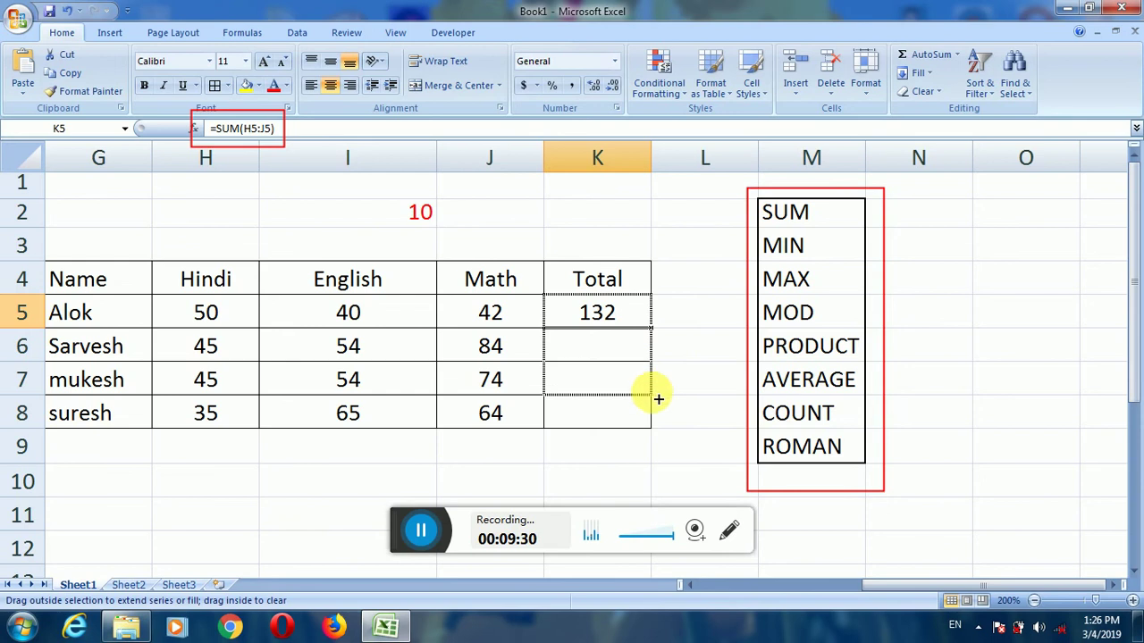
{"action": "left_click_drag", "start_coordinate": [658, 399], "coordinate": [658, 414]}
{"action": "left_click", "coordinate": [612, 345]}
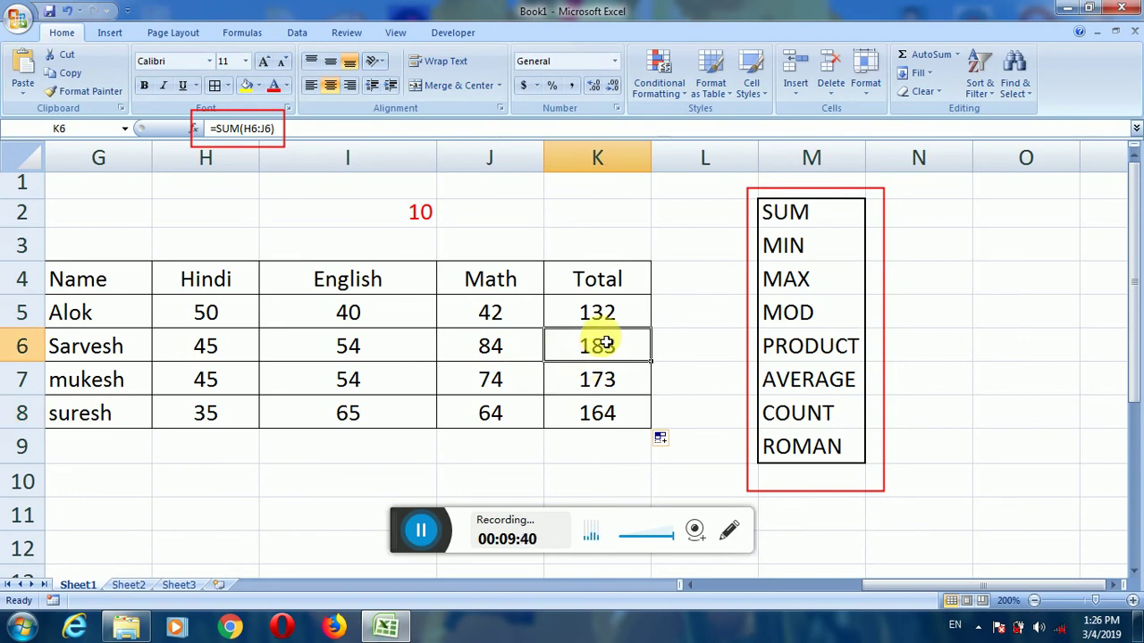
{"action": "left_click", "coordinate": [610, 313]}
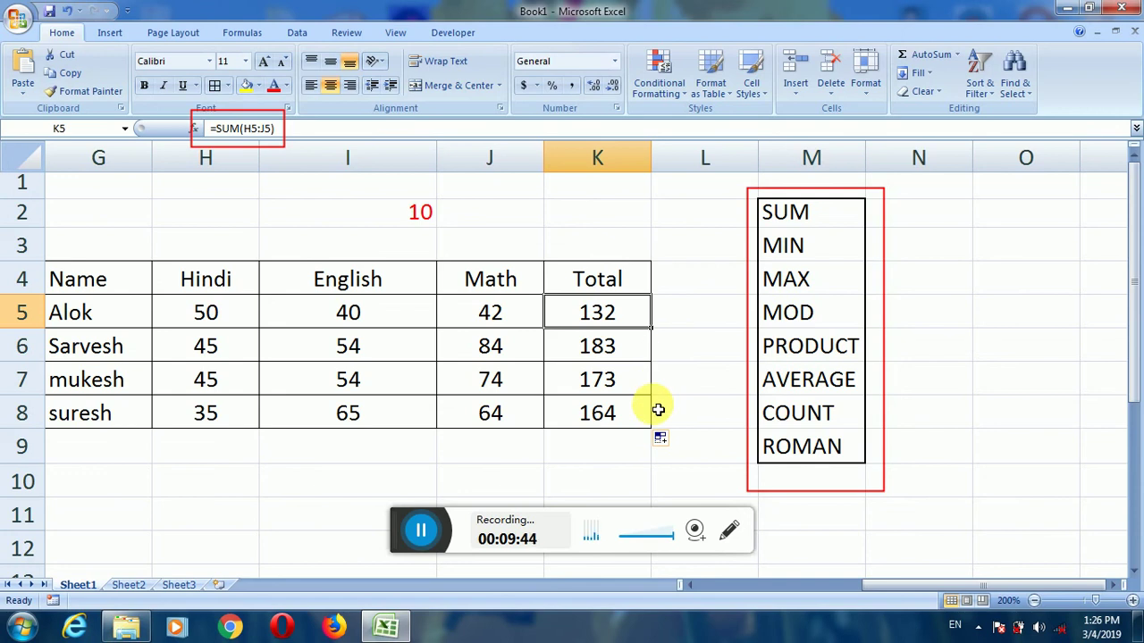
{"action": "left_click", "coordinate": [525, 407]}
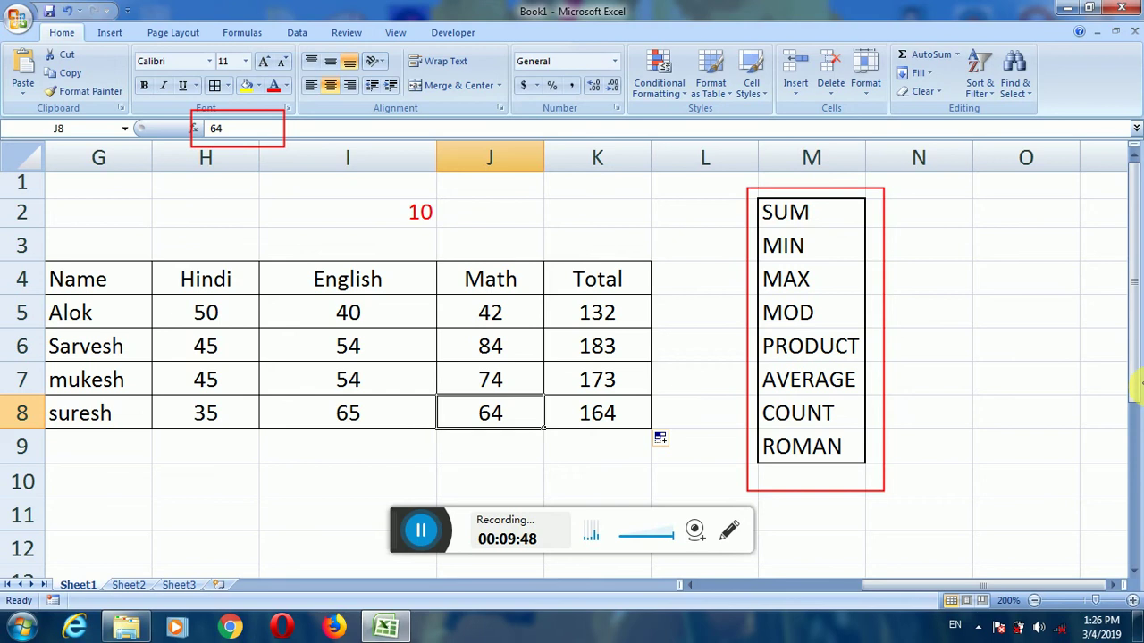
Change the J8 Math mark to 54, so the K8 total drops to 154.
{"action": "type", "text": "2"}
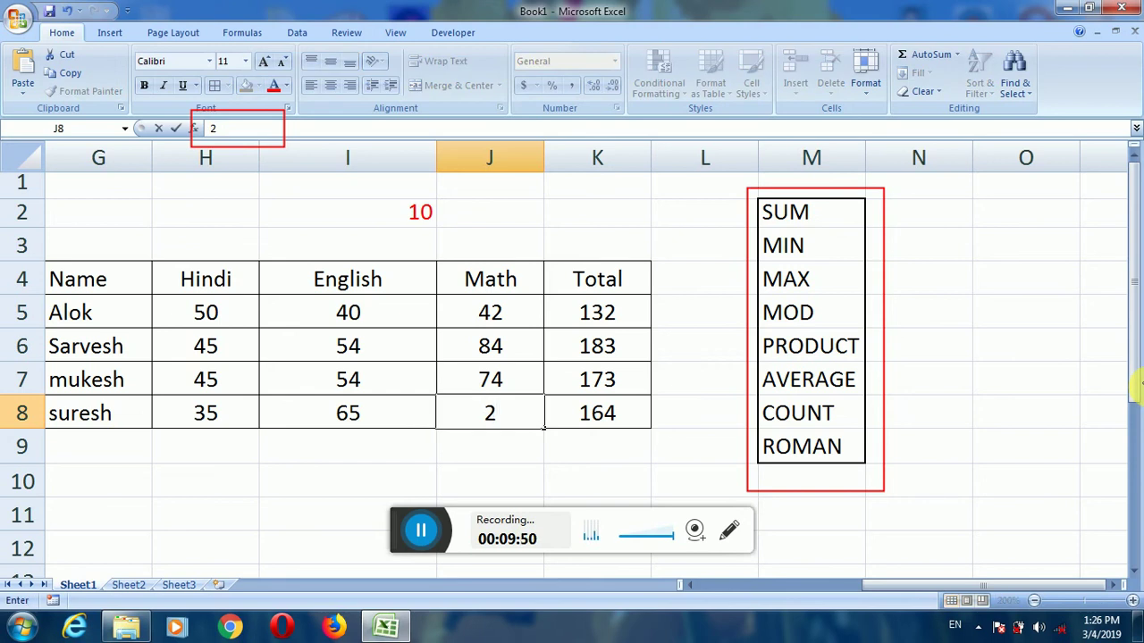
{"action": "type", "text": "54"}
{"action": "key", "text": "Return"}
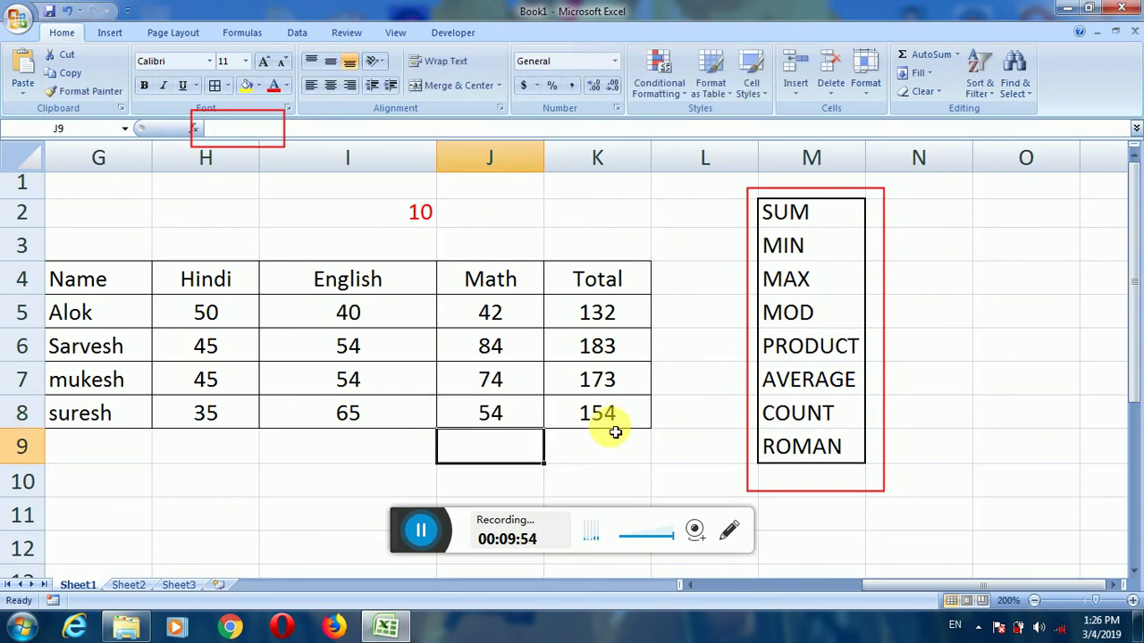
{"action": "left_click", "coordinate": [603, 423]}
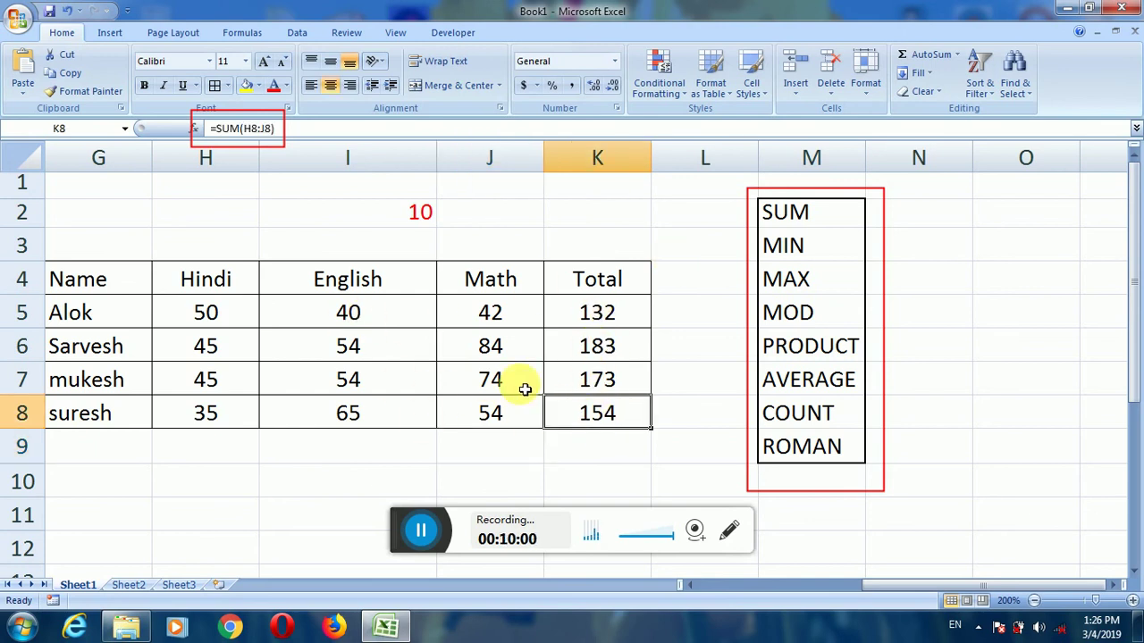
{"action": "left_click", "coordinate": [489, 447]}
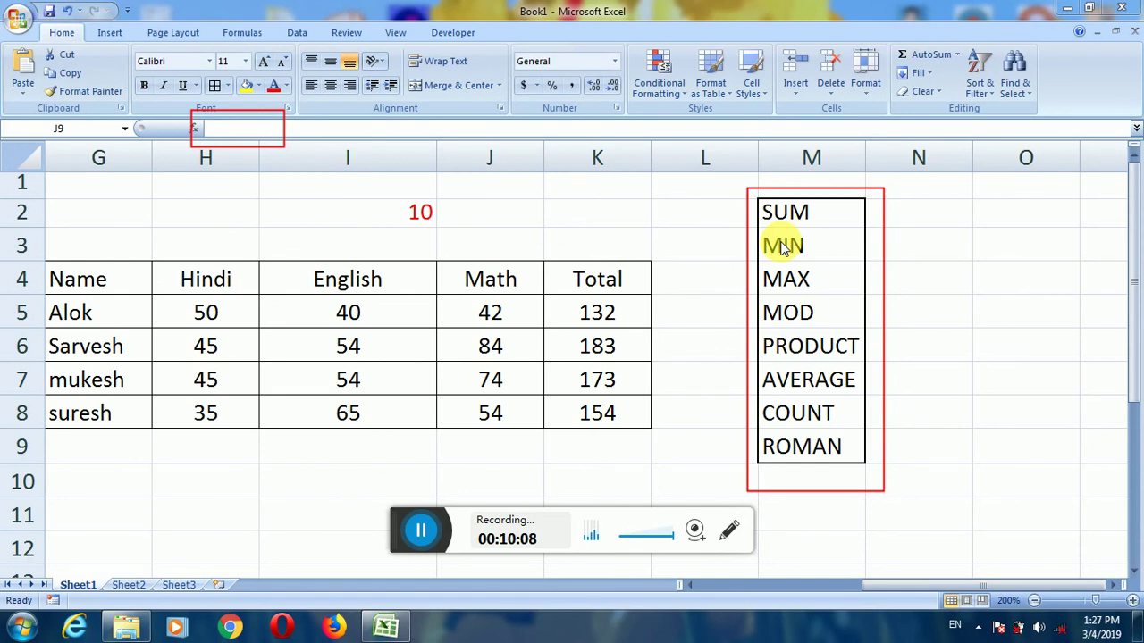
{"action": "left_click", "coordinate": [200, 489]}
Enter =MIN(4,5,3) in H10, which returns 3.
{"action": "type", "text": "="}
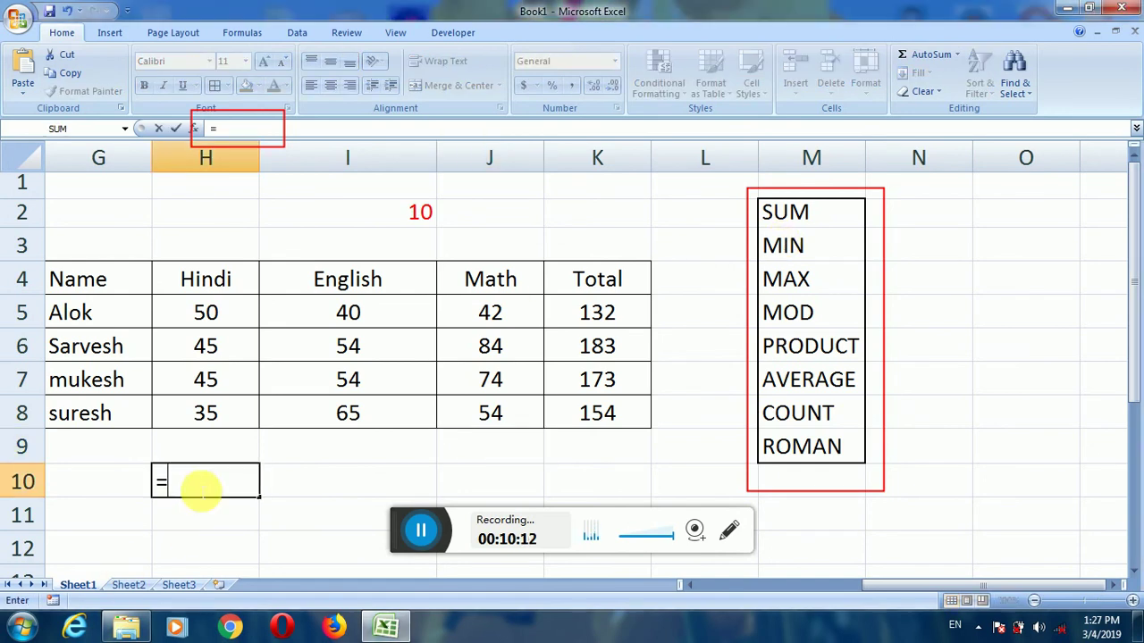
{"action": "type", "text": "min("}
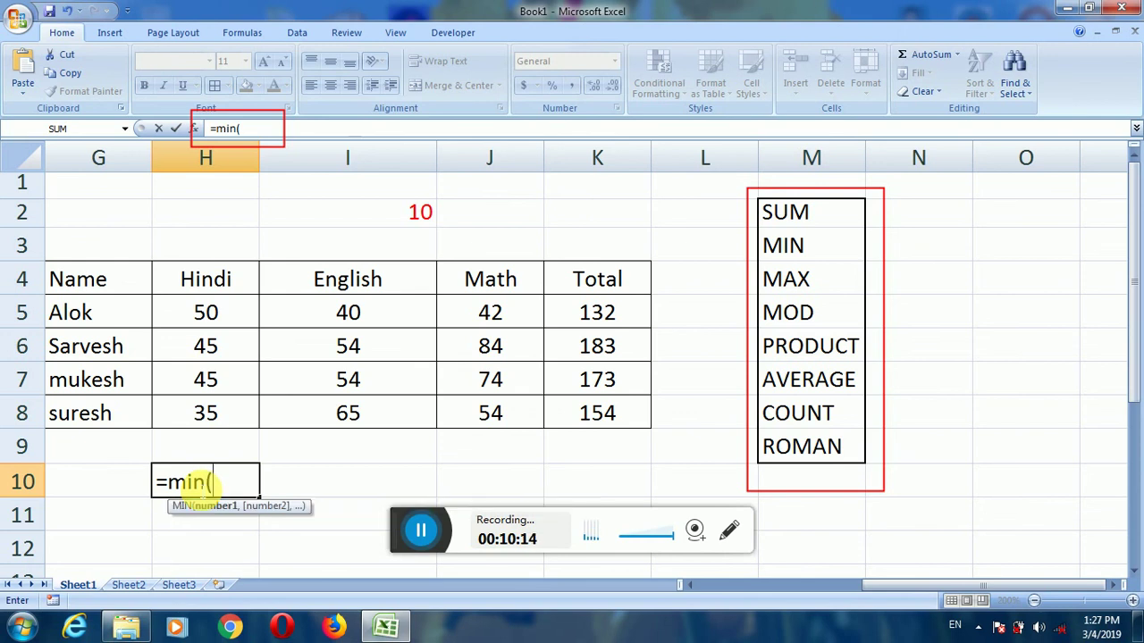
{"action": "type", "text": "4,5,3"}
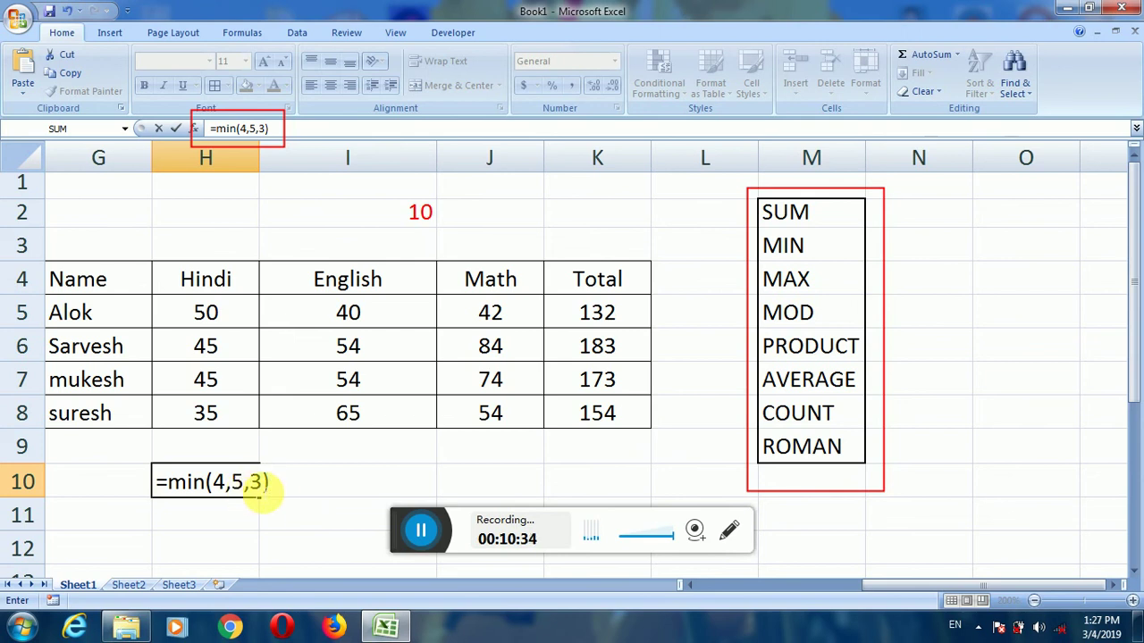
{"action": "key", "text": "Return"}
{"action": "left_click", "coordinate": [219, 487]}
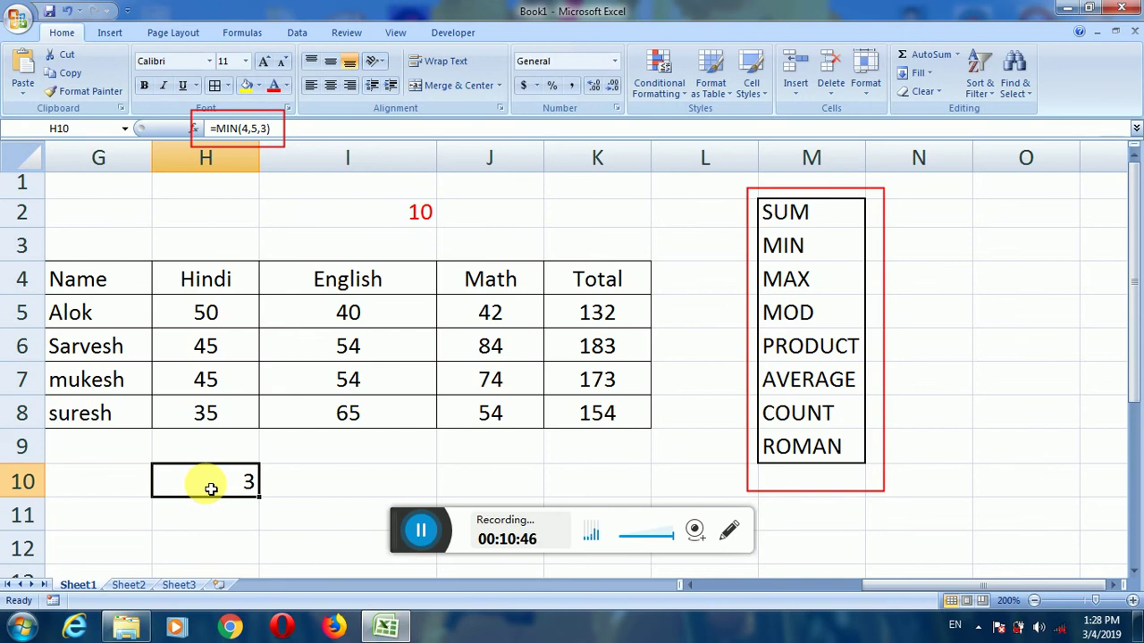
Highlight the three row 8 marks in H8:J8.
{"action": "left_click_drag", "start_coordinate": [191, 418], "coordinate": [582, 413]}
{"action": "left_click", "coordinate": [269, 444]}
{"action": "left_click_drag", "start_coordinate": [222, 411], "coordinate": [483, 417]}
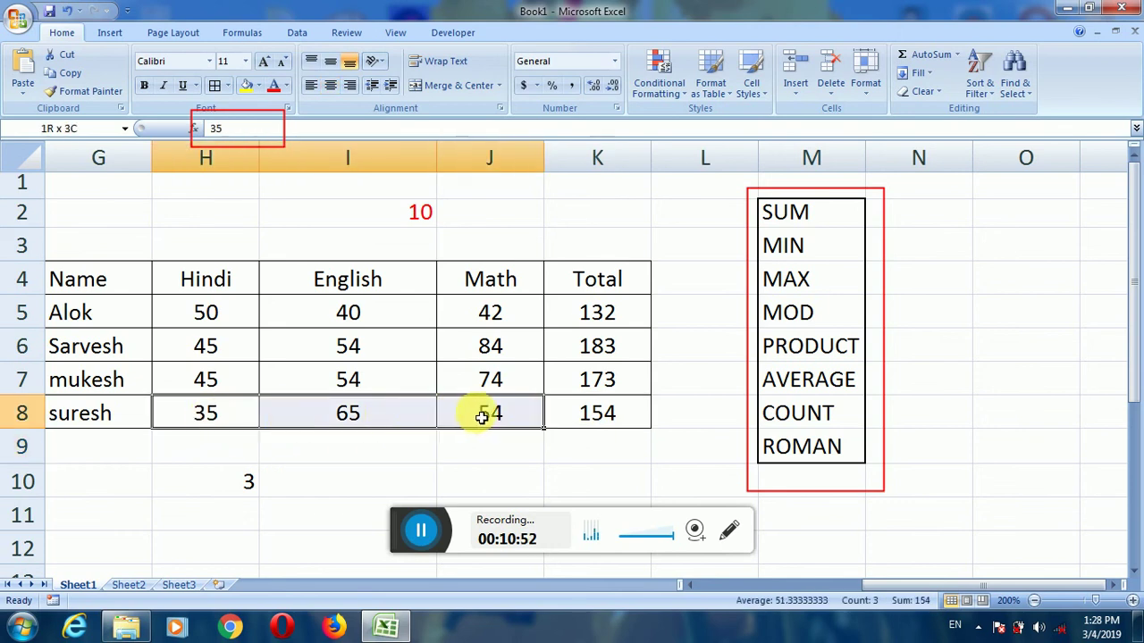
{"action": "left_click", "coordinate": [421, 444]}
{"action": "left_click_drag", "start_coordinate": [205, 414], "coordinate": [474, 411]}
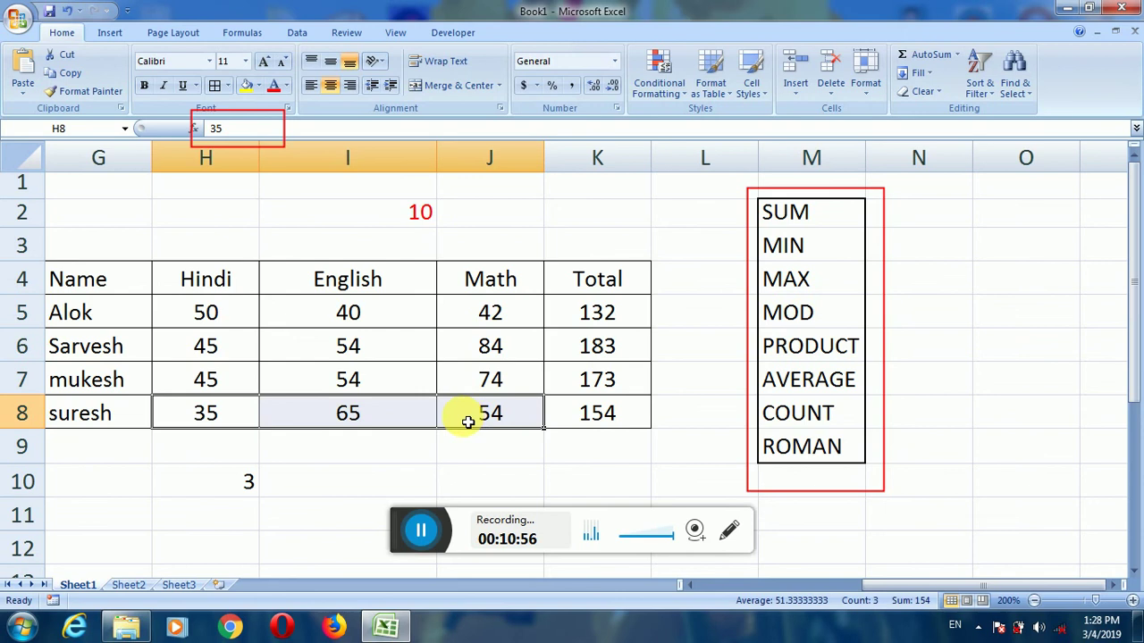
{"action": "left_click", "coordinate": [353, 447]}
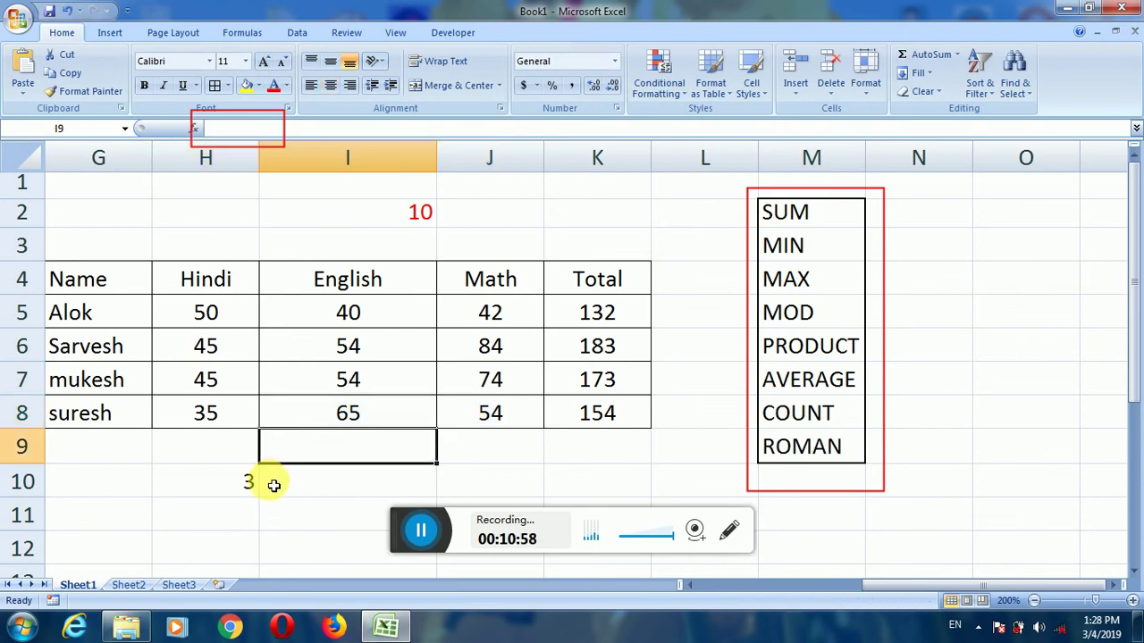
Enter =MIN(H8:J8) in I10, returning 35 as row 8's lowest mark.
{"action": "left_click", "coordinate": [323, 482]}
{"action": "type", "text": "=min("}
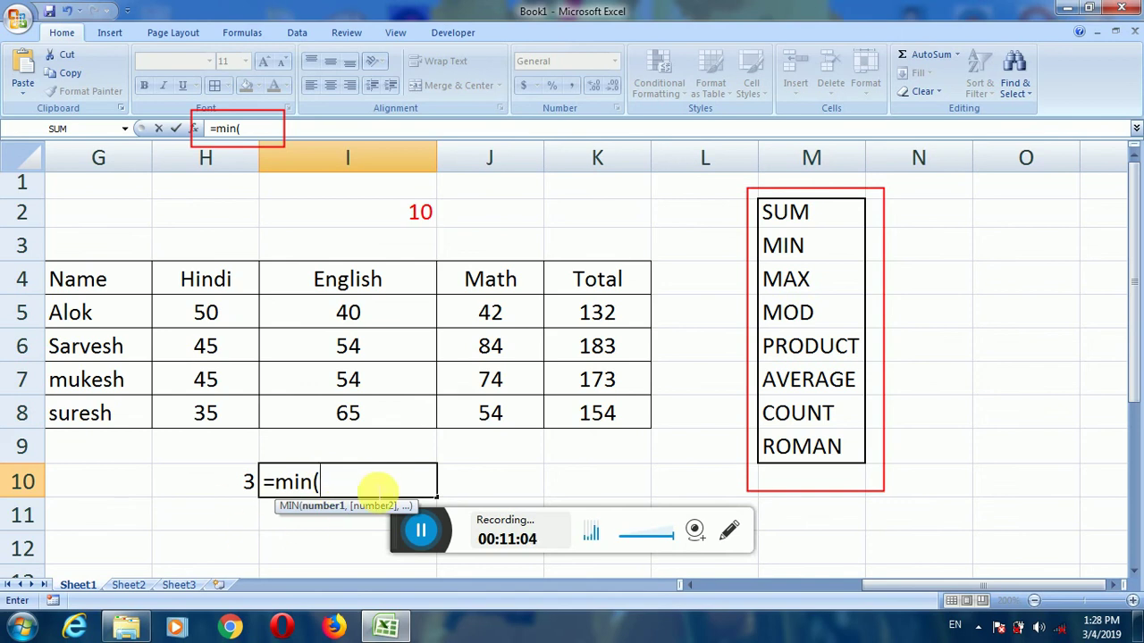
{"action": "left_click", "coordinate": [214, 414]}
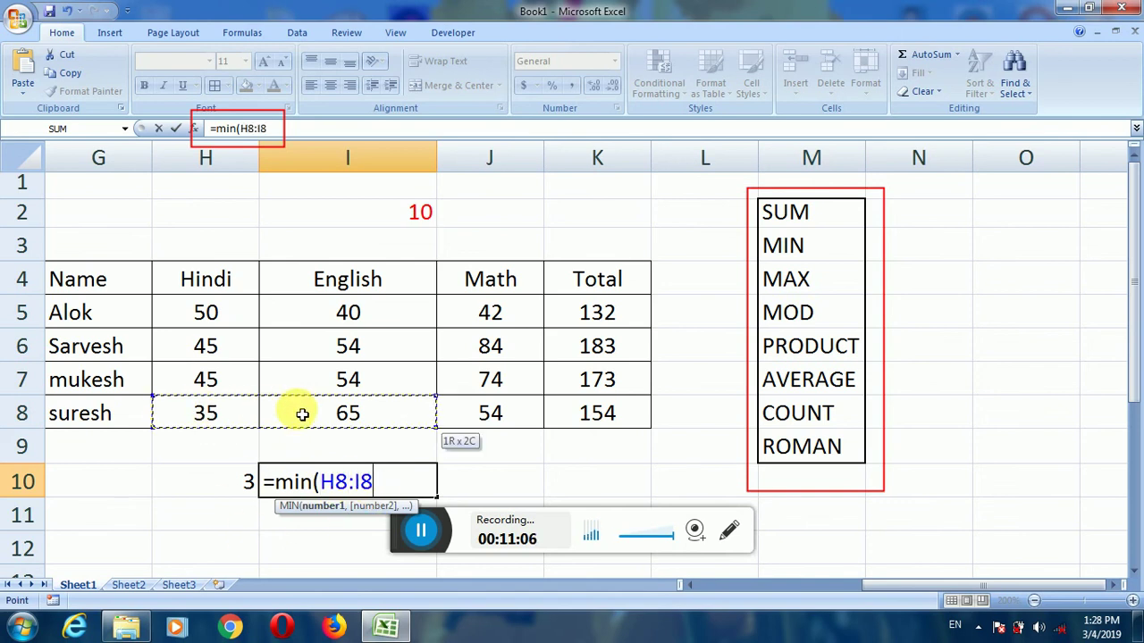
{"action": "left_click_drag", "start_coordinate": [214, 416], "coordinate": [478, 407]}
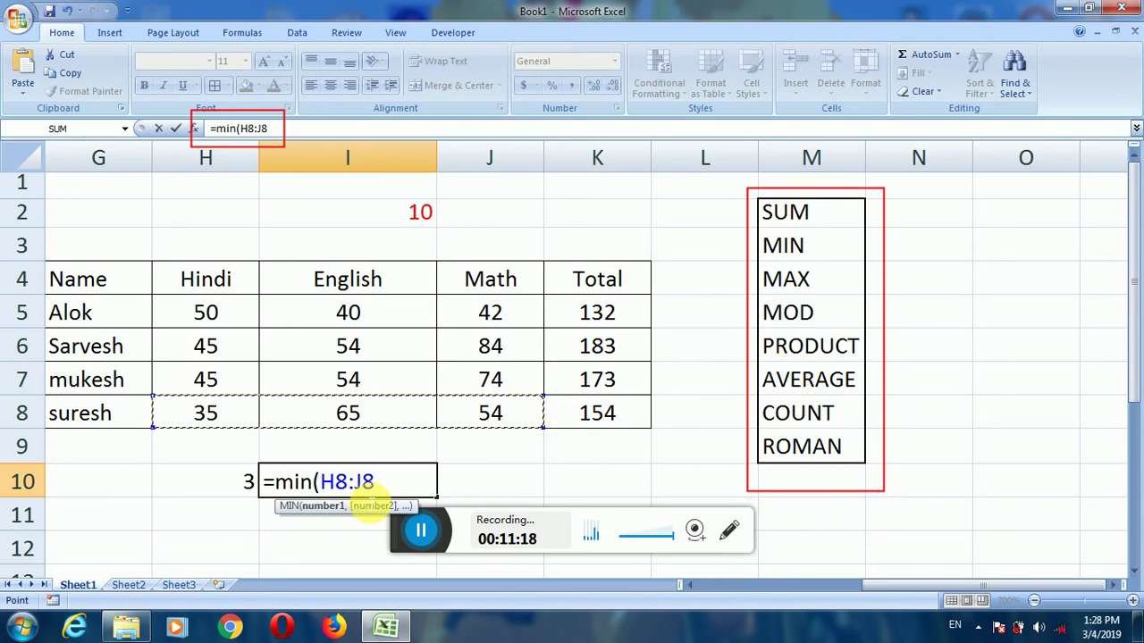
{"action": "type", "text": ")"}
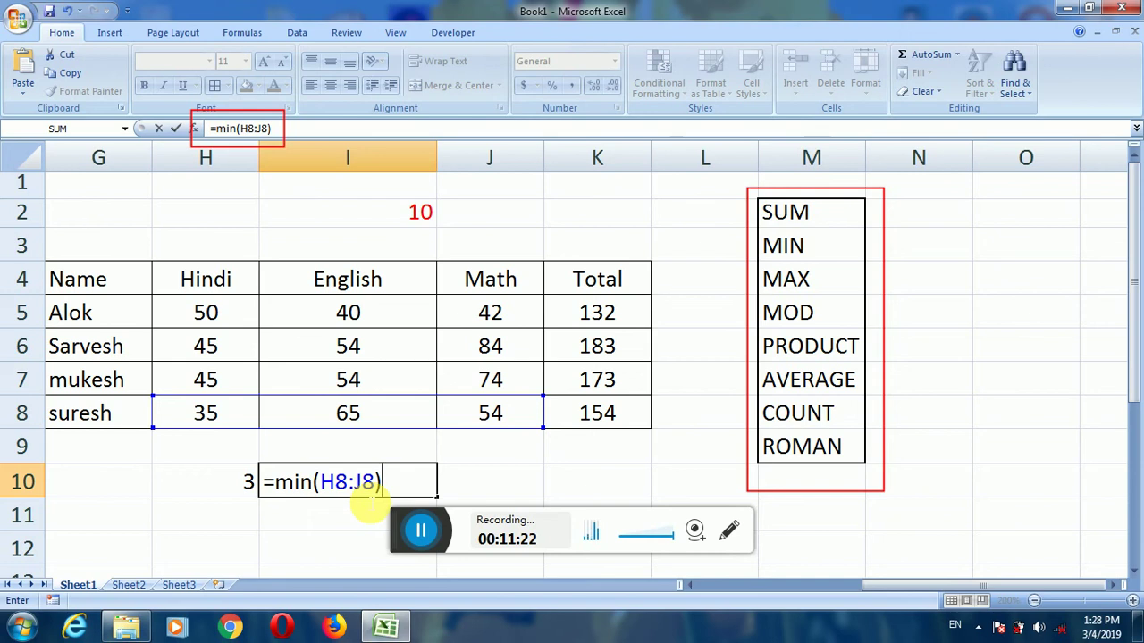
{"action": "key", "text": "Return"}
{"action": "left_click", "coordinate": [407, 476]}
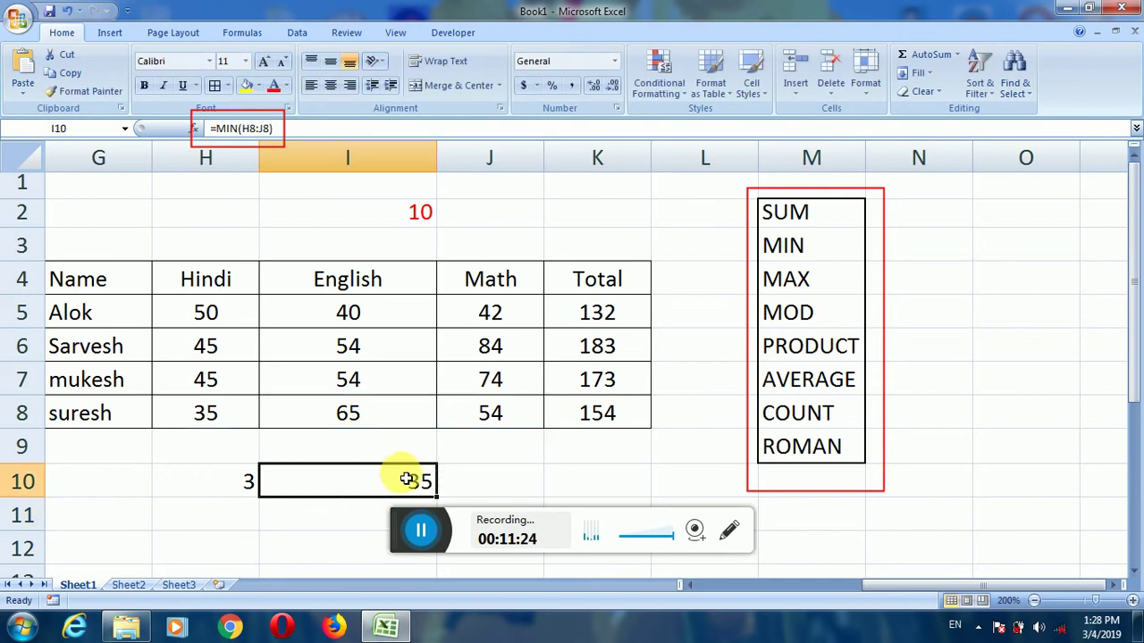
{"action": "left_click", "coordinate": [242, 421]}
{"action": "left_click", "coordinate": [339, 479]}
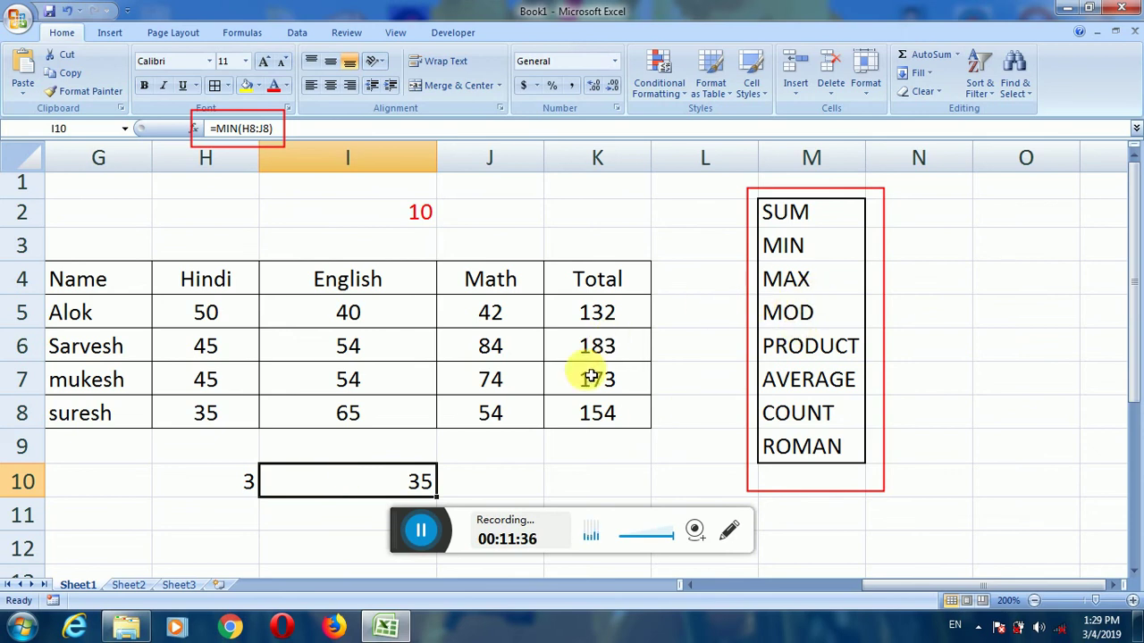
{"action": "left_click_drag", "start_coordinate": [229, 483], "coordinate": [413, 482]}
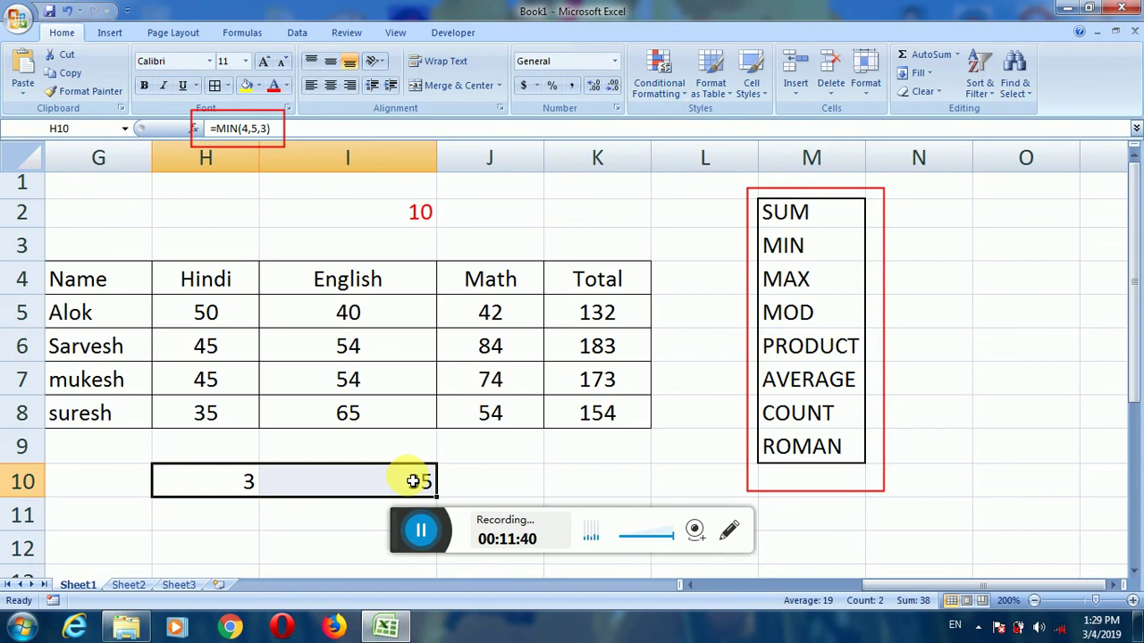
Clear H10:I10 and enter =MAX(4,5,6) in H10, returning 6.
{"action": "key", "text": "Delete"}
{"action": "left_click", "coordinate": [375, 478]}
{"action": "left_click", "coordinate": [206, 482]}
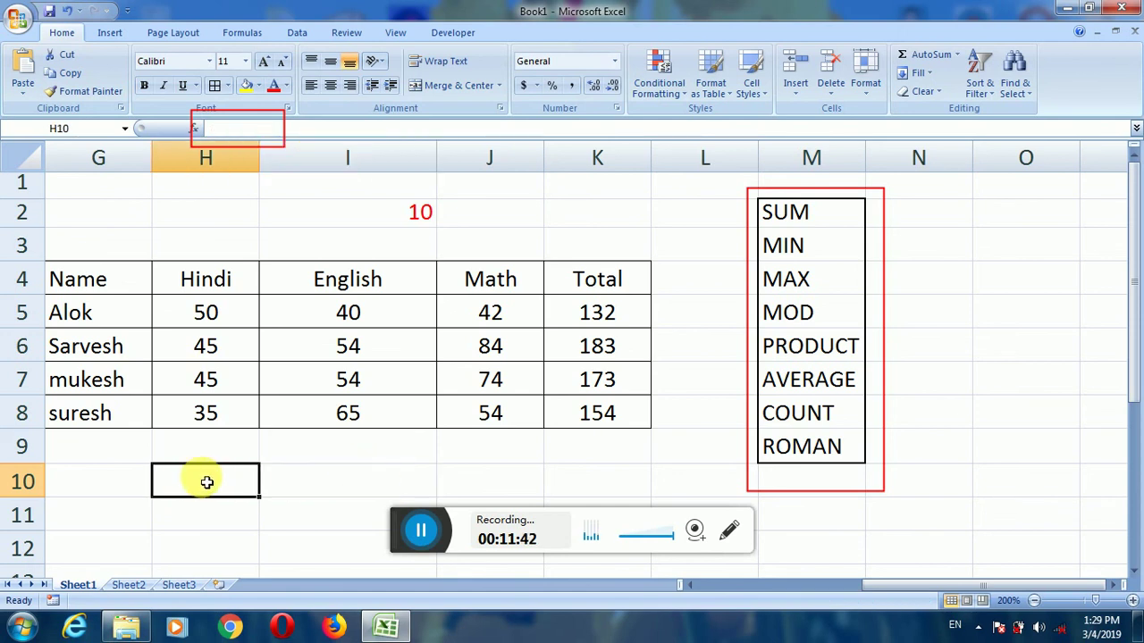
{"action": "type", "text": "=max(4"}
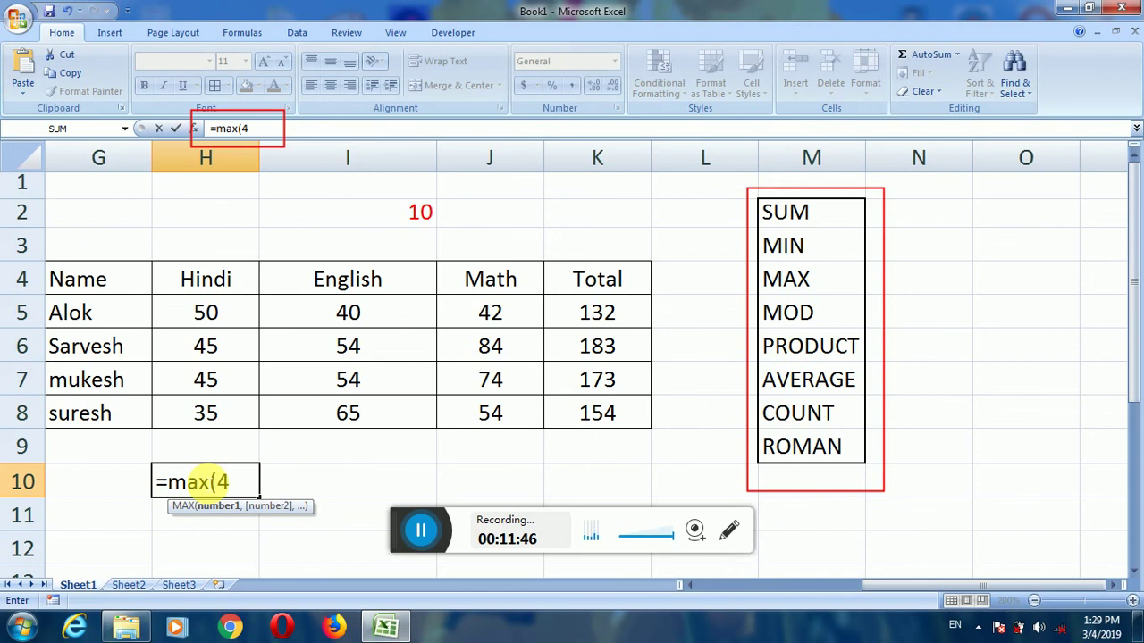
{"action": "type", "text": ",5,6"}
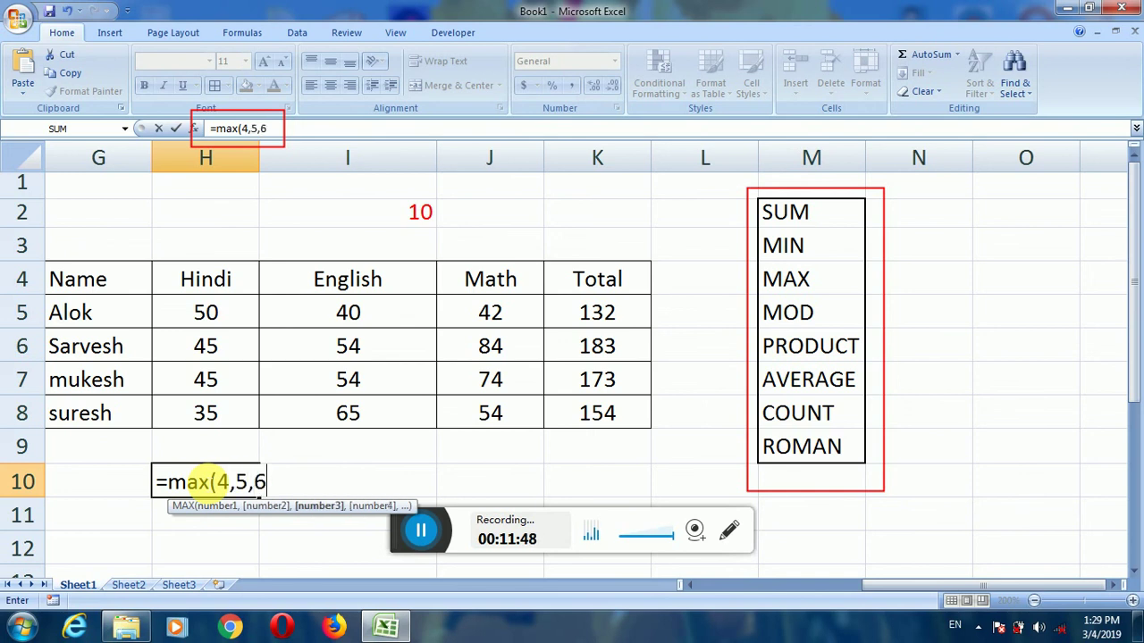
{"action": "type", "text": ","}
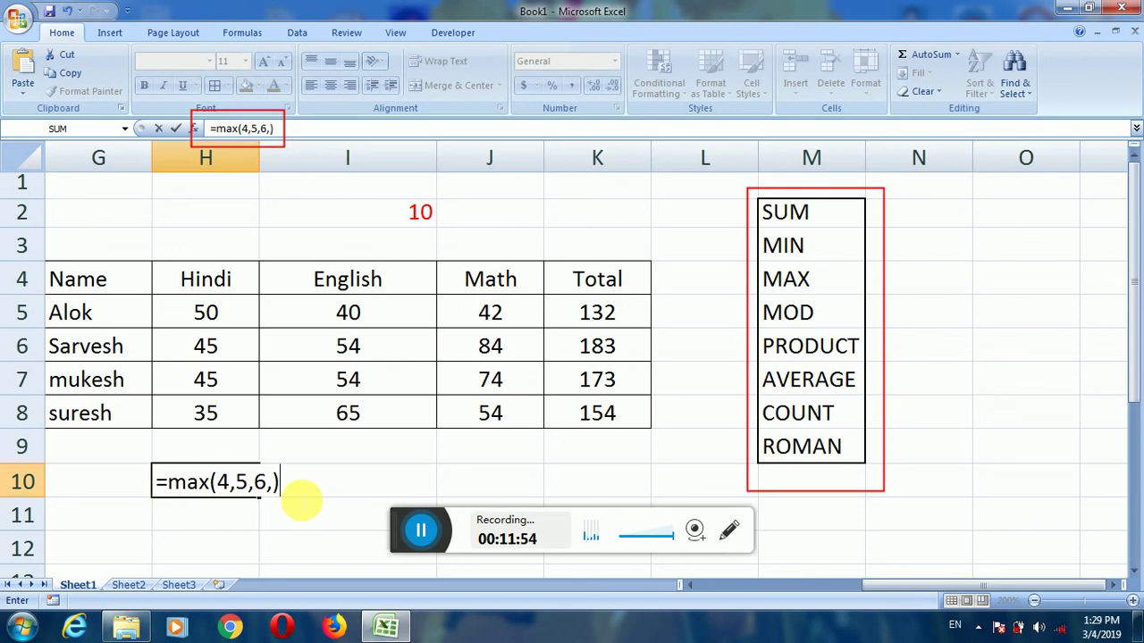
{"action": "left_click", "coordinate": [272, 483]}
{"action": "key", "text": "BackSpace"}
{"action": "key", "text": "Return"}
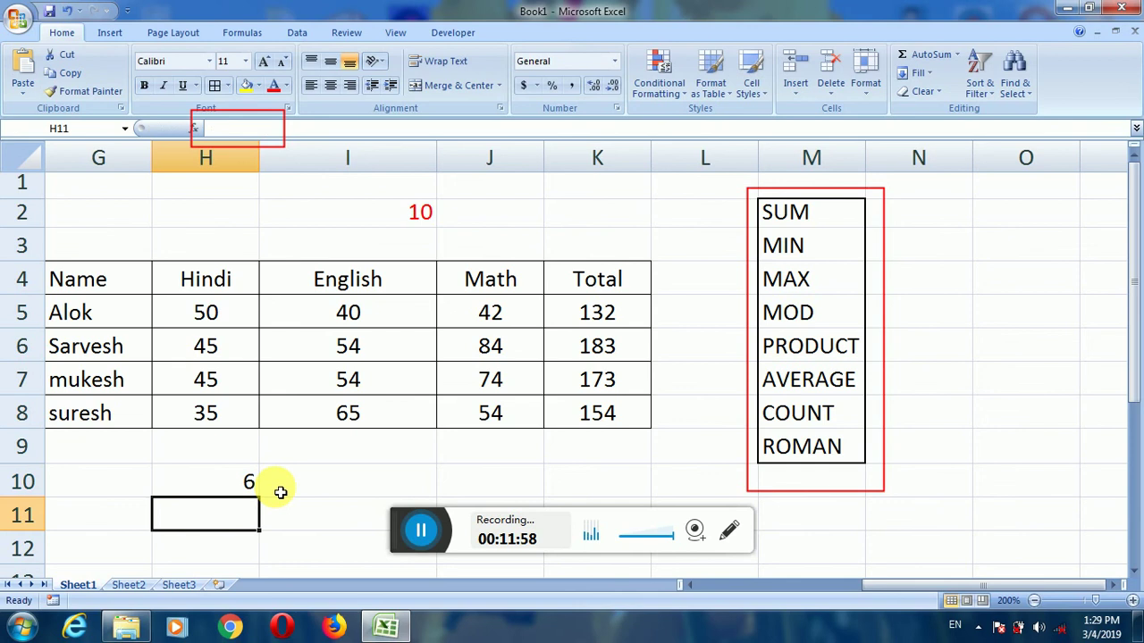
Check H10's MAX formula and highlight the row 8 values H8:K8.
{"action": "left_click", "coordinate": [226, 484]}
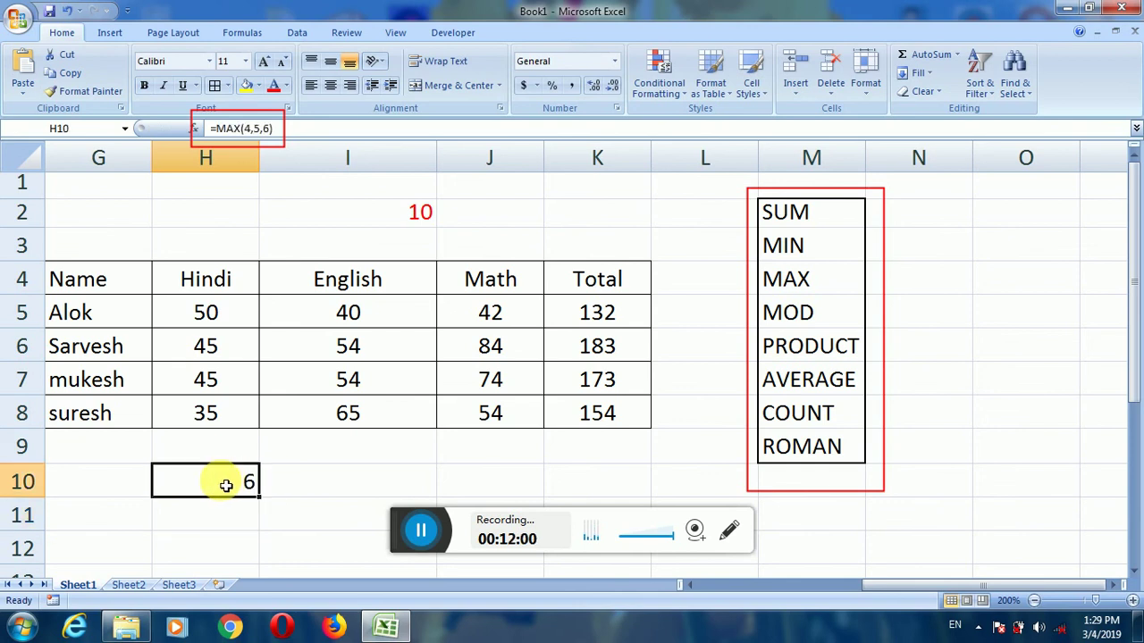
{"action": "left_click", "coordinate": [298, 479]}
{"action": "left_click_drag", "start_coordinate": [214, 420], "coordinate": [455, 413]}
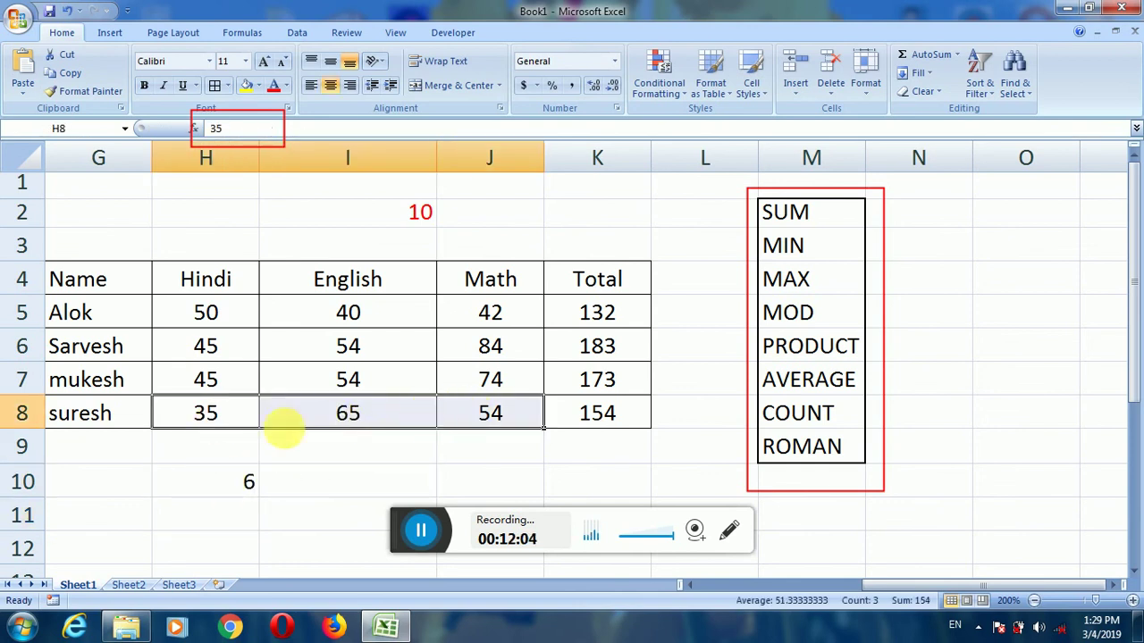
{"action": "left_click", "coordinate": [379, 417]}
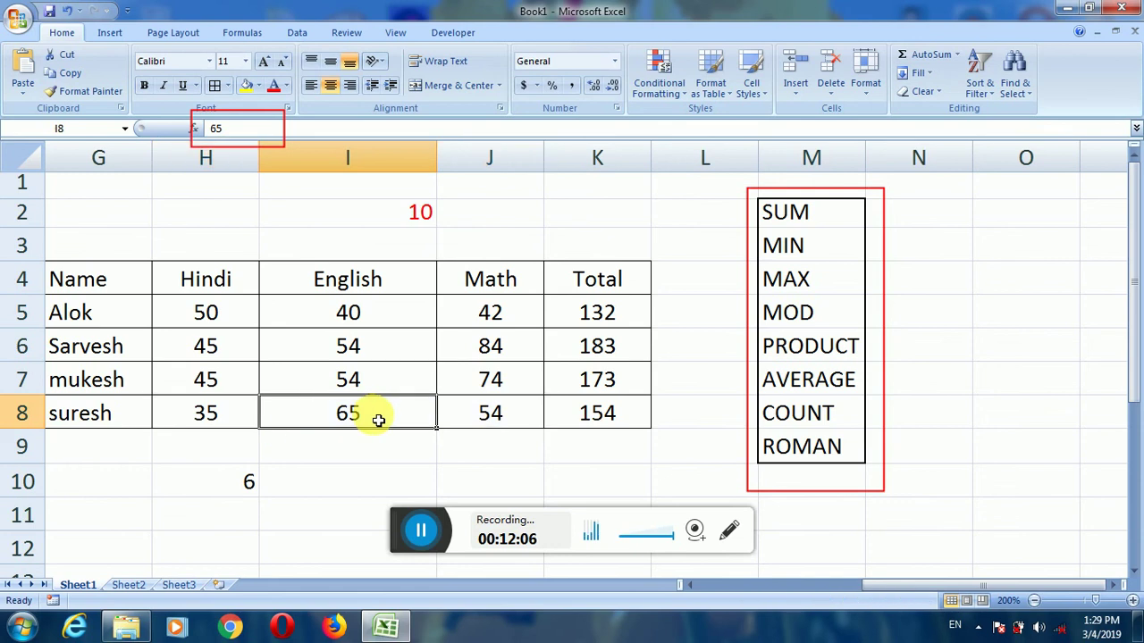
{"action": "left_click_drag", "start_coordinate": [217, 413], "coordinate": [595, 432]}
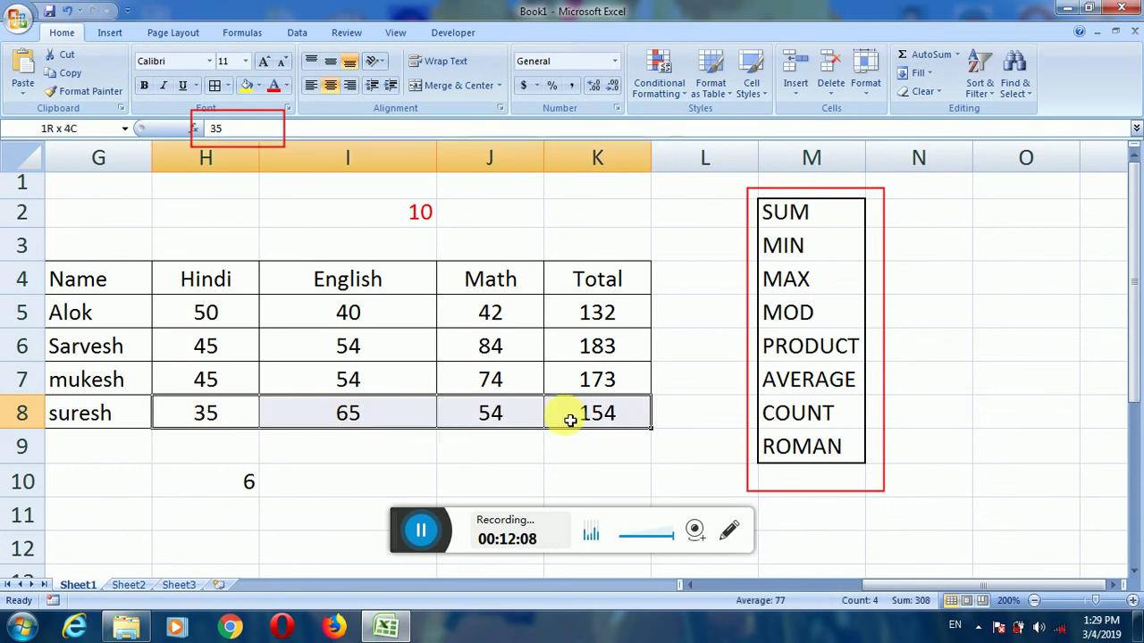
{"action": "left_click", "coordinate": [500, 450]}
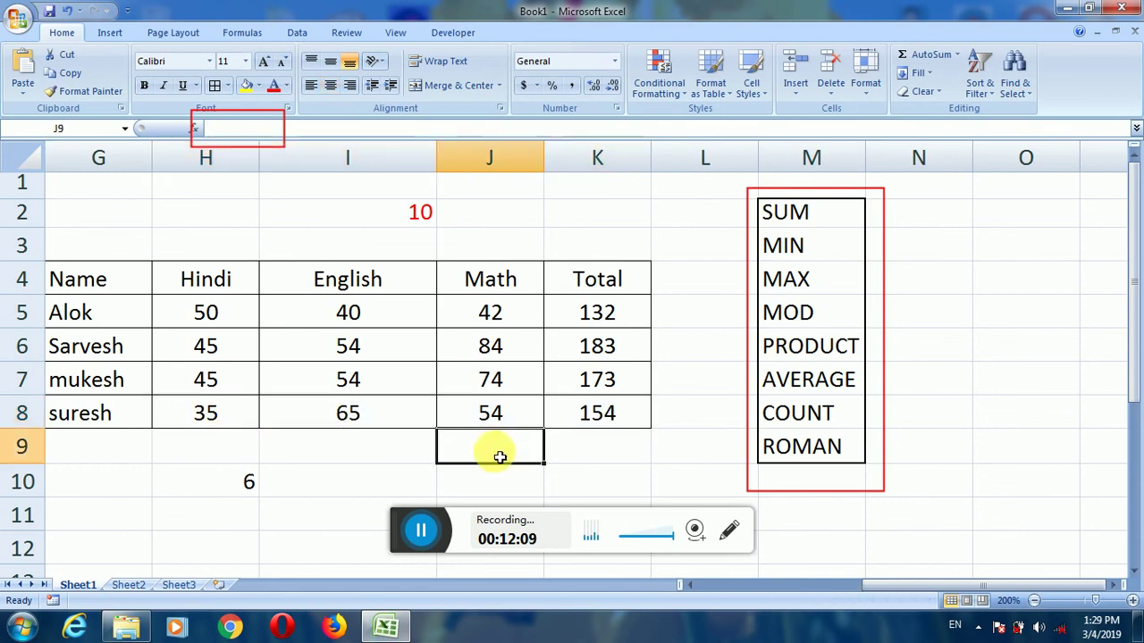
{"action": "left_click", "coordinate": [347, 477]}
Enter =MAX(H8:K8) in I10 so it returns 154.
{"action": "type", "text": "="}
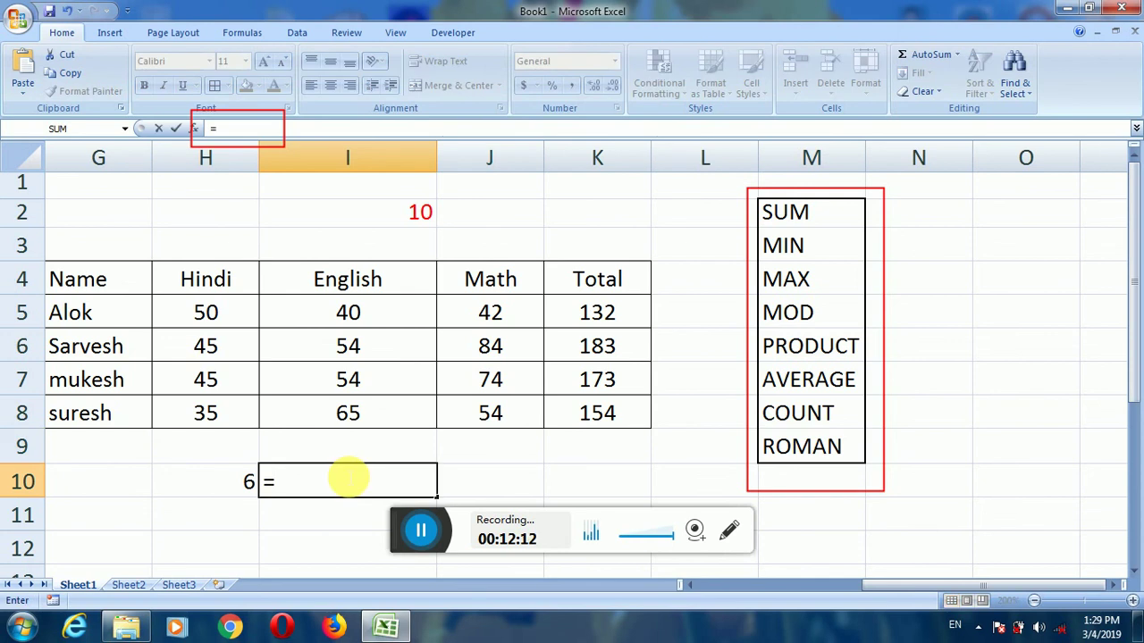
{"action": "type", "text": "max("}
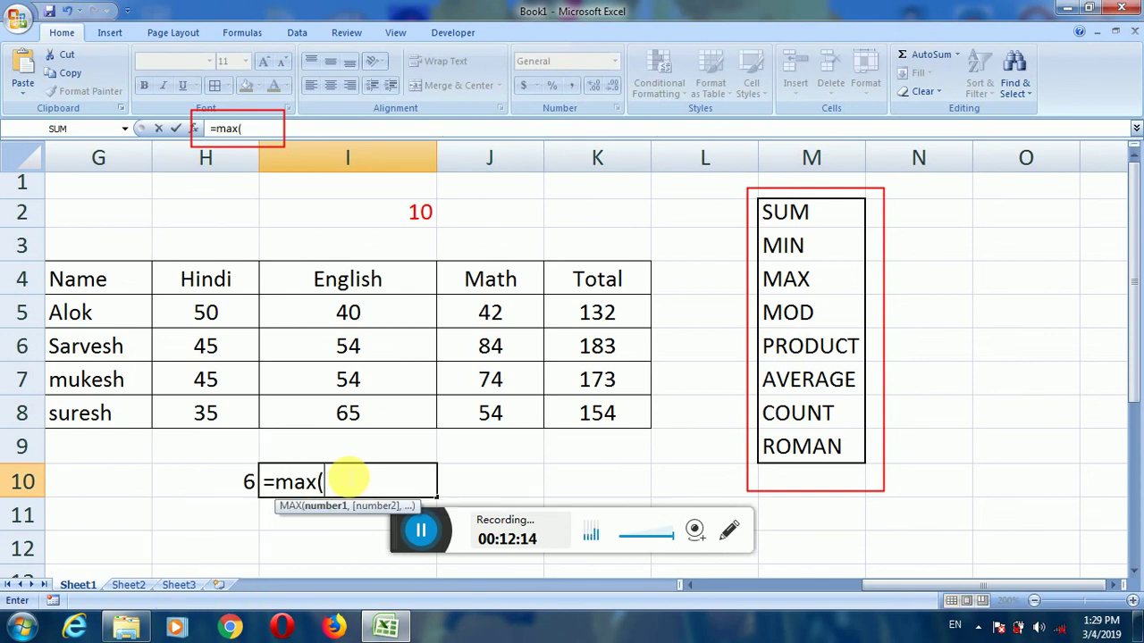
{"action": "left_click_drag", "start_coordinate": [206, 413], "coordinate": [583, 407]}
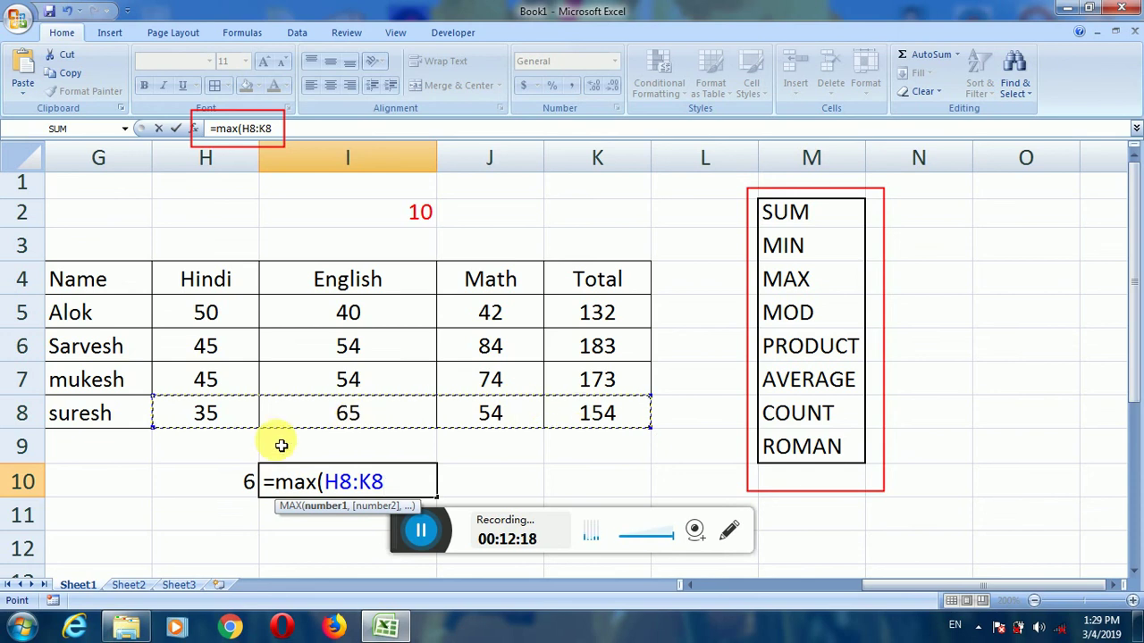
{"action": "type", "text": ")"}
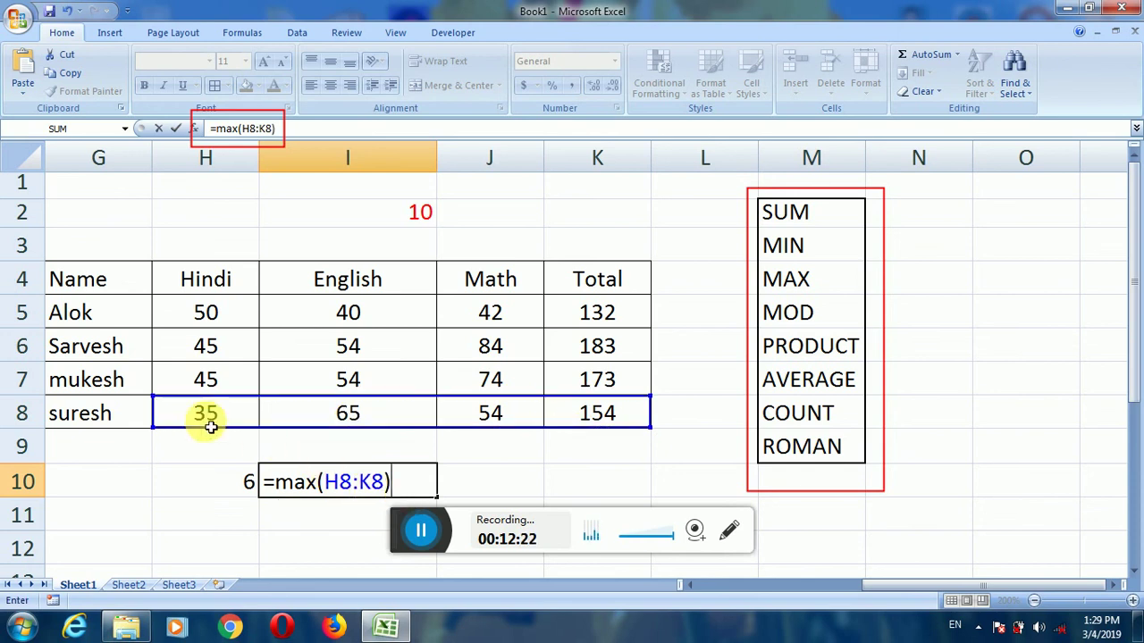
{"action": "left_click_drag", "start_coordinate": [403, 483], "coordinate": [277, 492]}
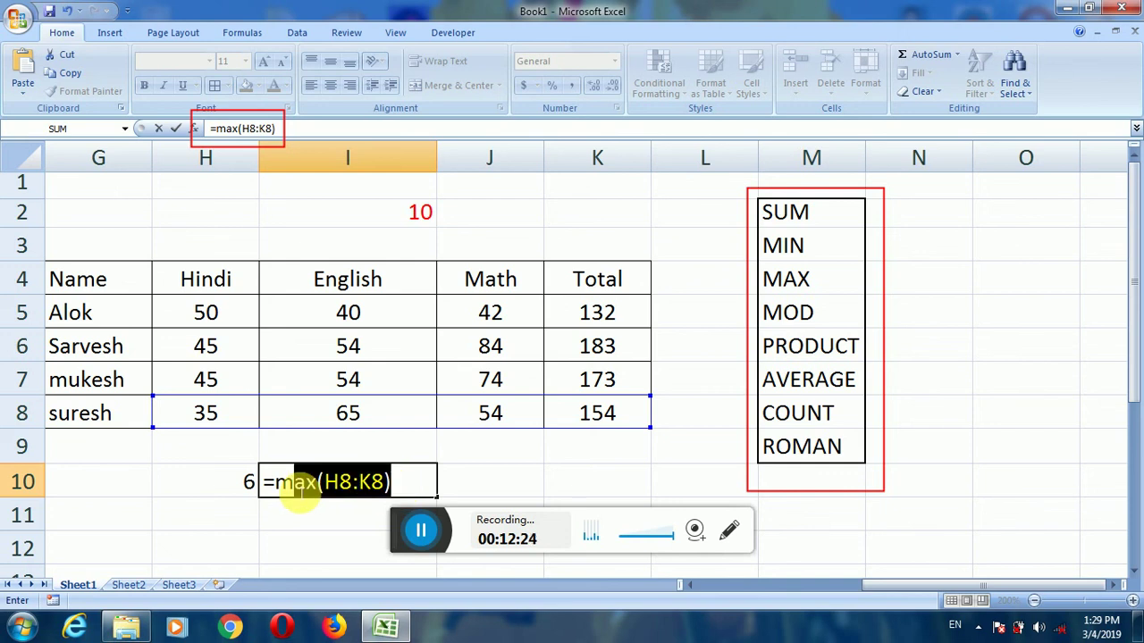
{"action": "key", "text": "BackSpace"}
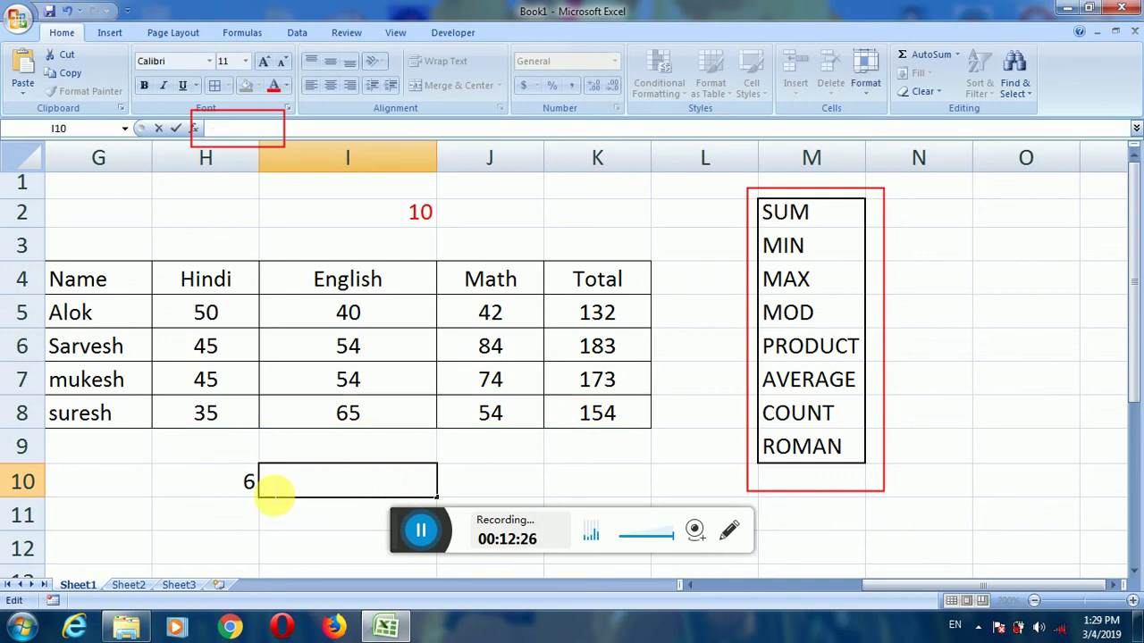
{"action": "type", "text": "=max"}
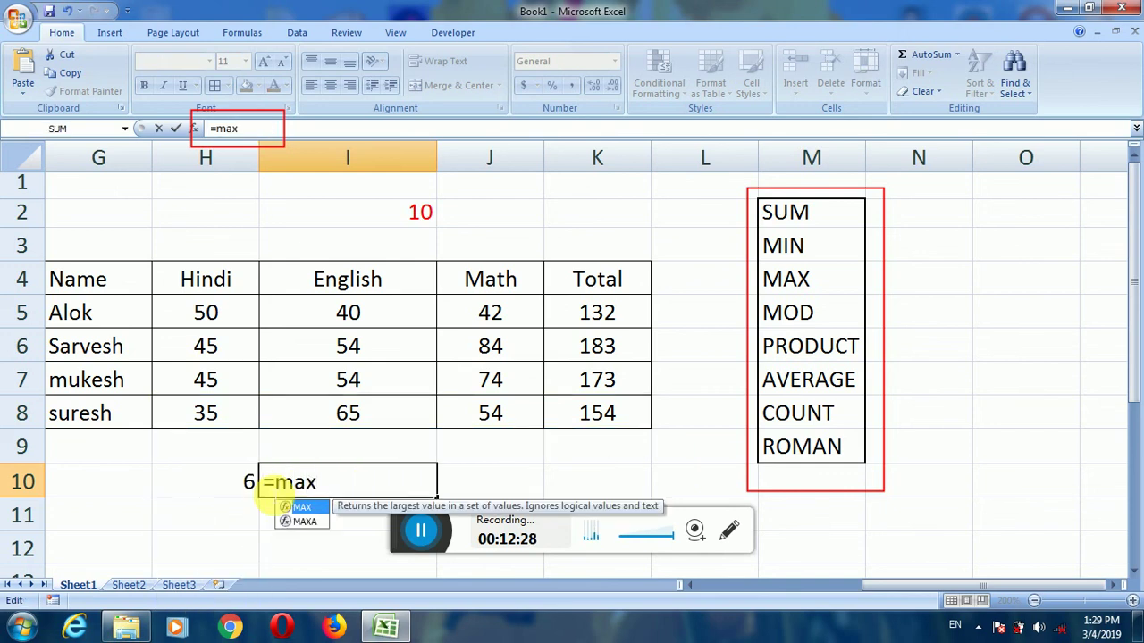
{"action": "type", "text": "("}
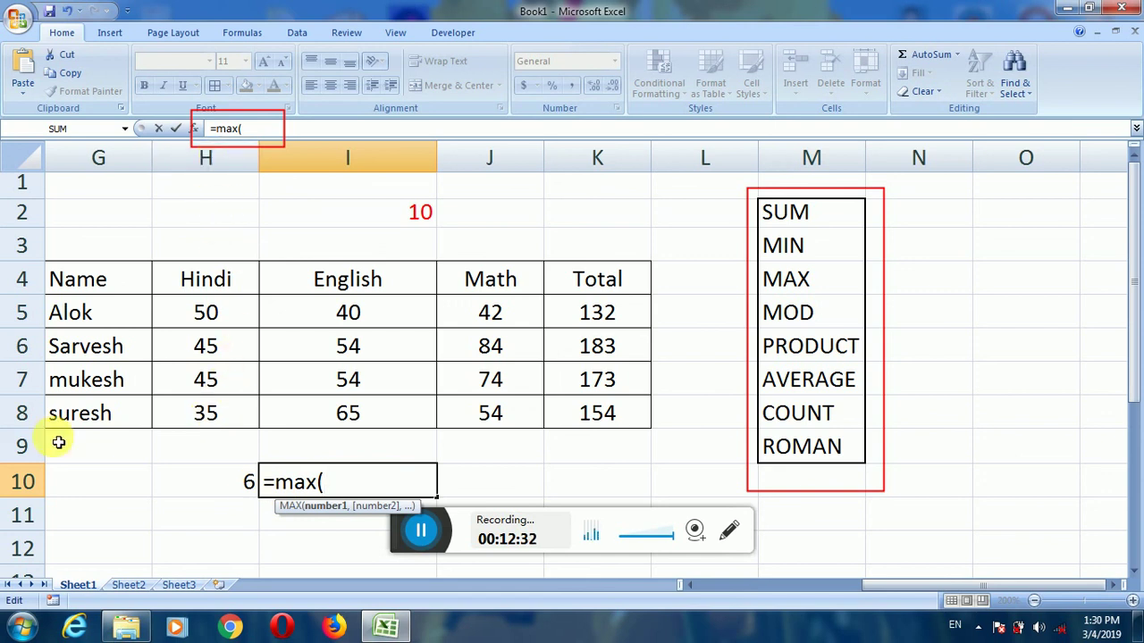
{"action": "left_click", "coordinate": [206, 413]}
{"action": "type", "text": ":"}
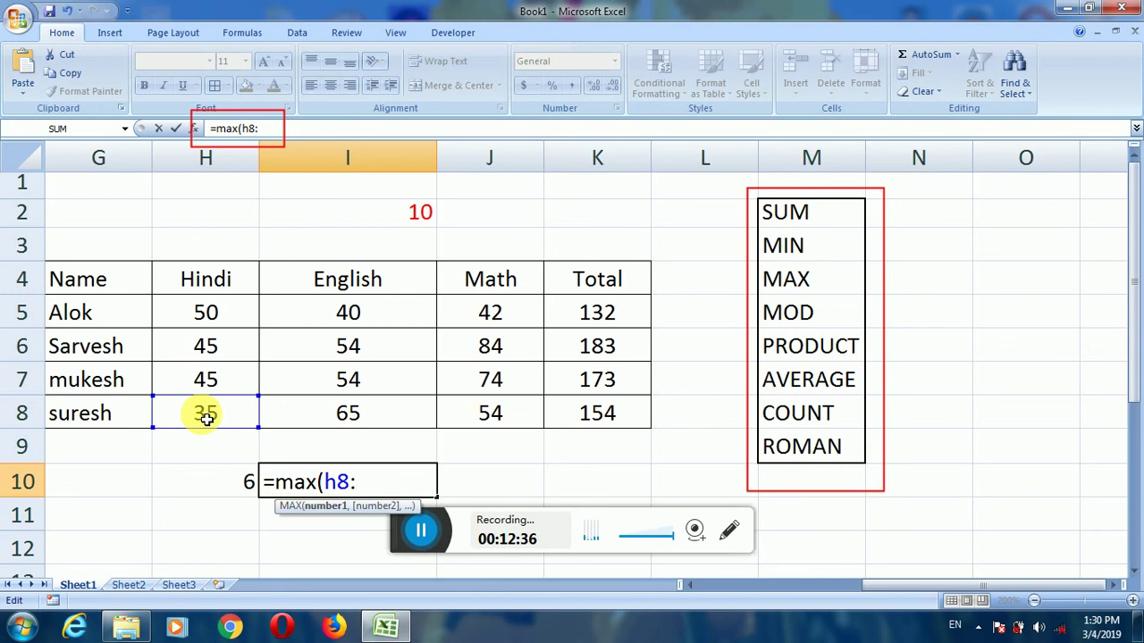
{"action": "type", "text": "k8)"}
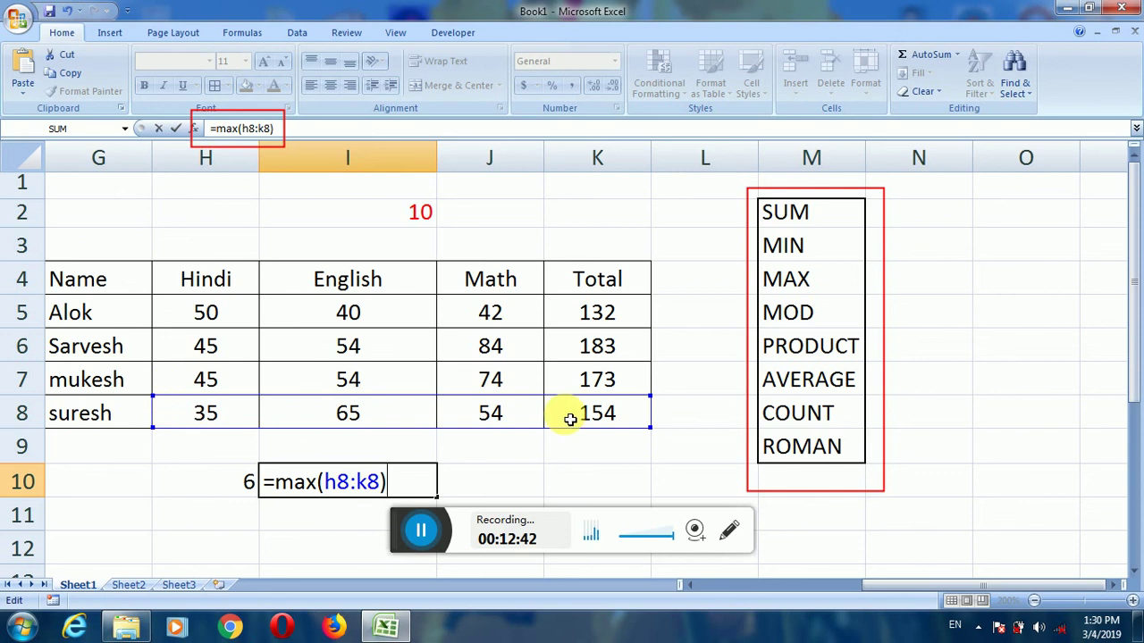
{"action": "key", "text": "Return"}
{"action": "left_click", "coordinate": [394, 494]}
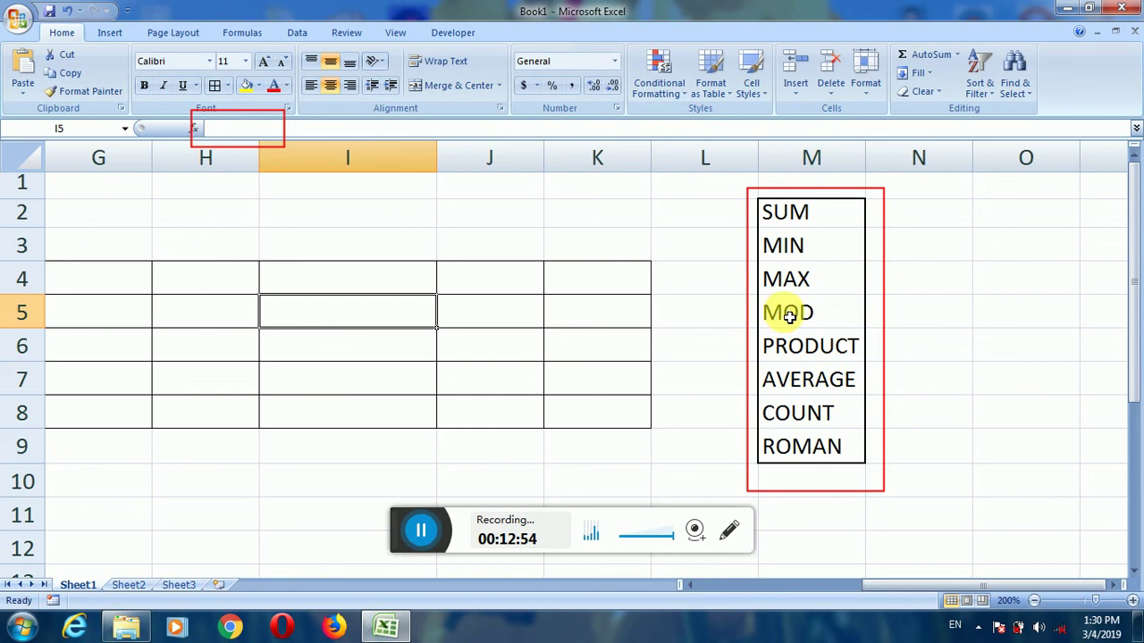
Enter =MOD(20,3) in I4 to show remainder 2, and inspect its arguments.
{"action": "left_click", "coordinate": [776, 320]}
{"action": "left_click", "coordinate": [368, 307]}
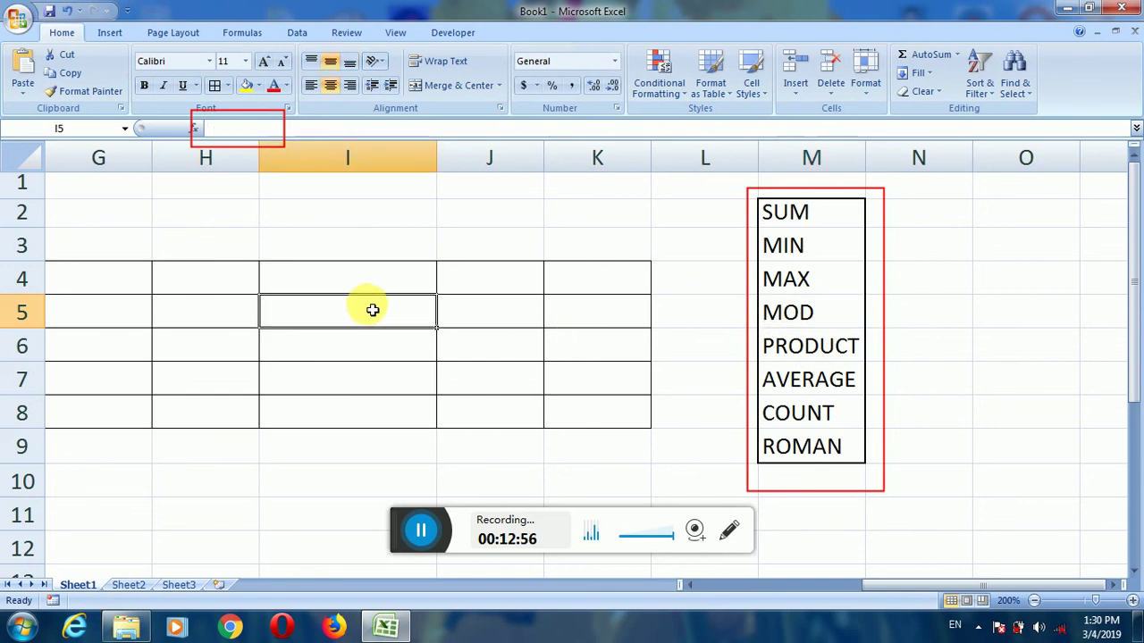
{"action": "left_click", "coordinate": [355, 284]}
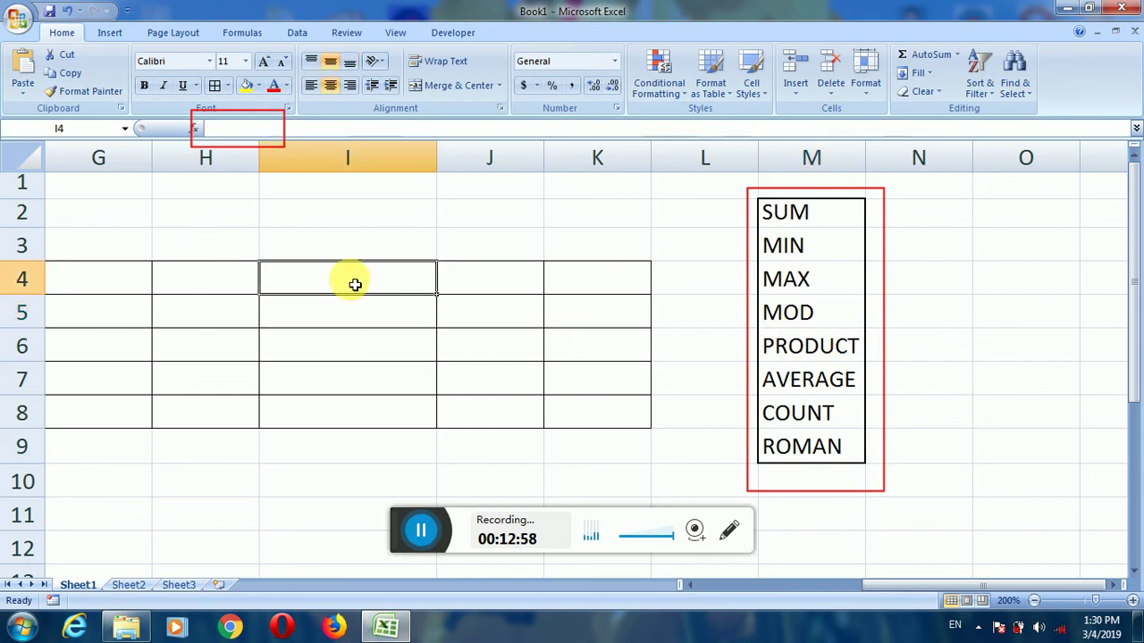
{"action": "type", "text": "="}
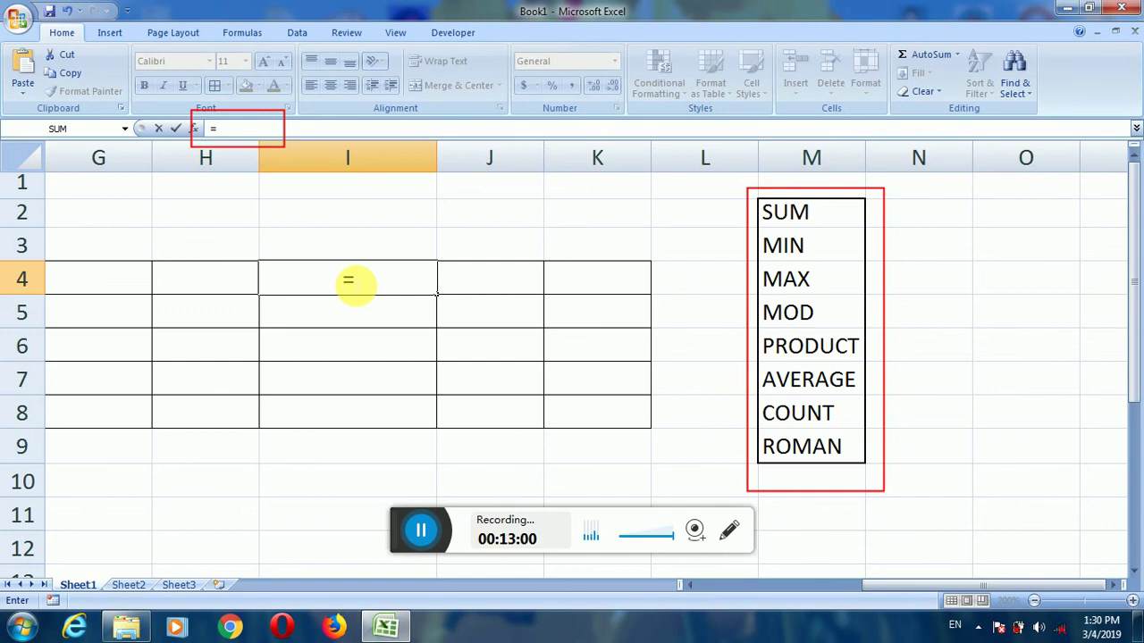
{"action": "type", "text": "mod("}
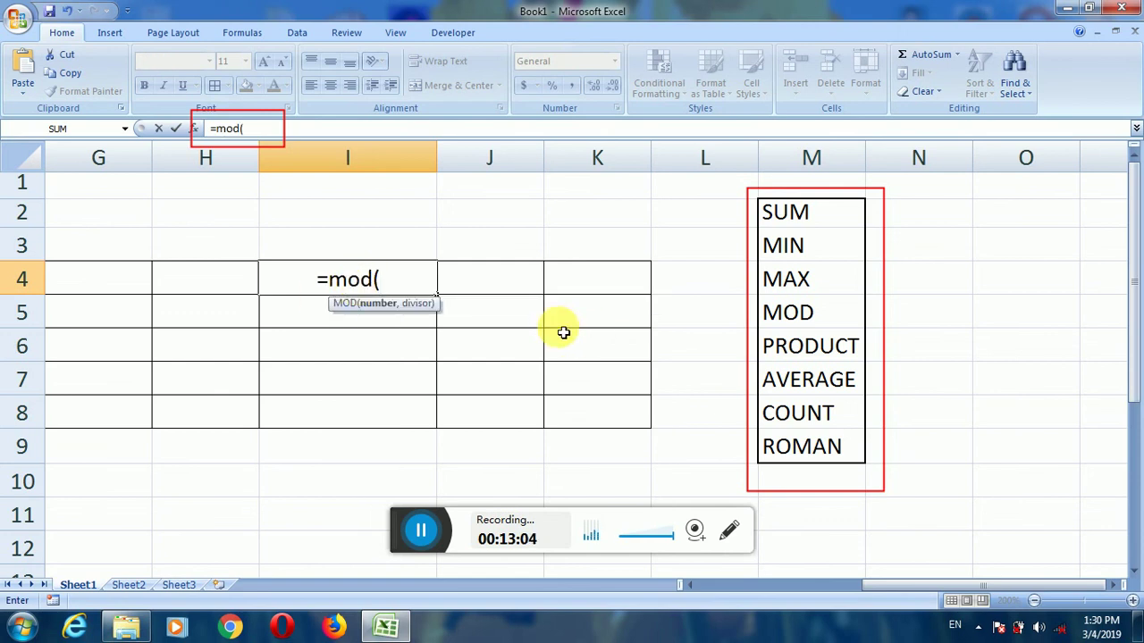
{"action": "type", "text": "20,"}
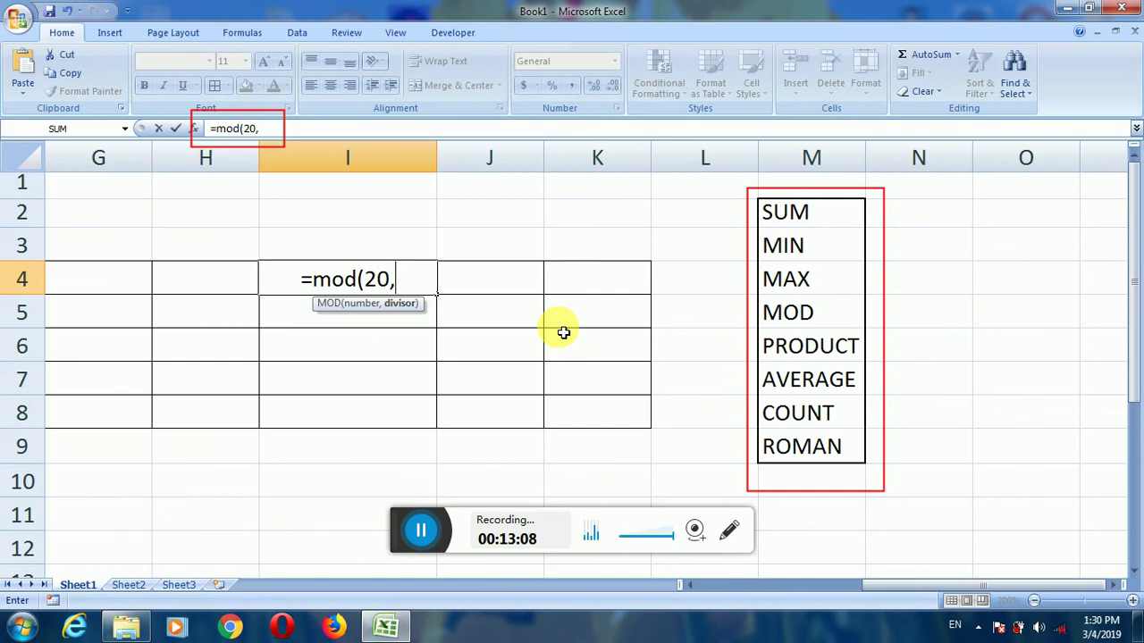
{"action": "type", "text": "3"}
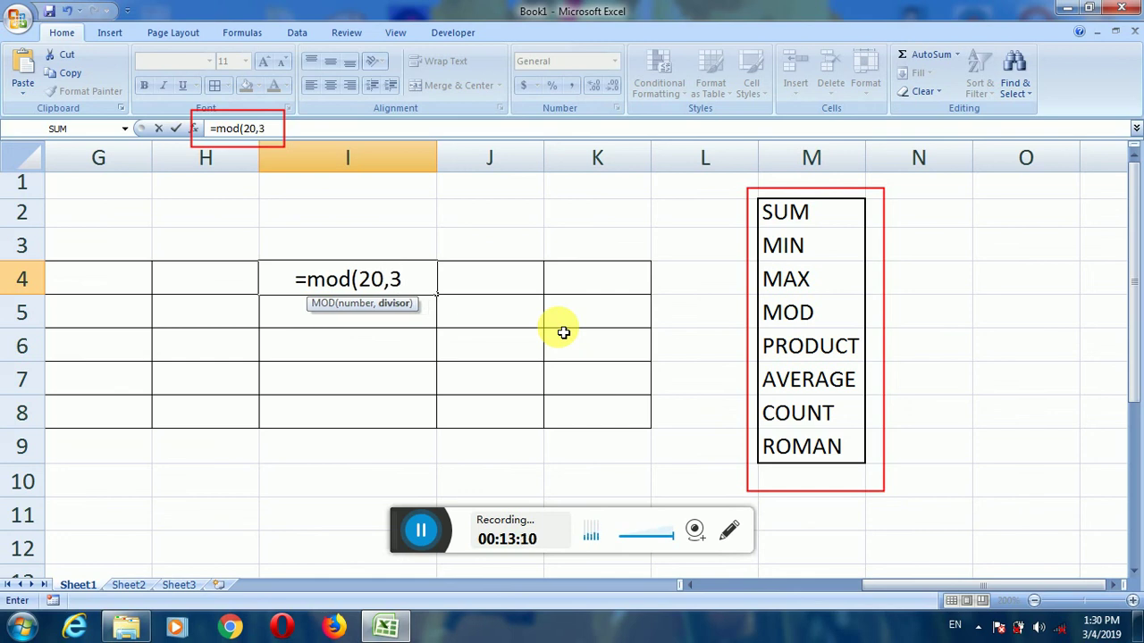
{"action": "type", "text": ")"}
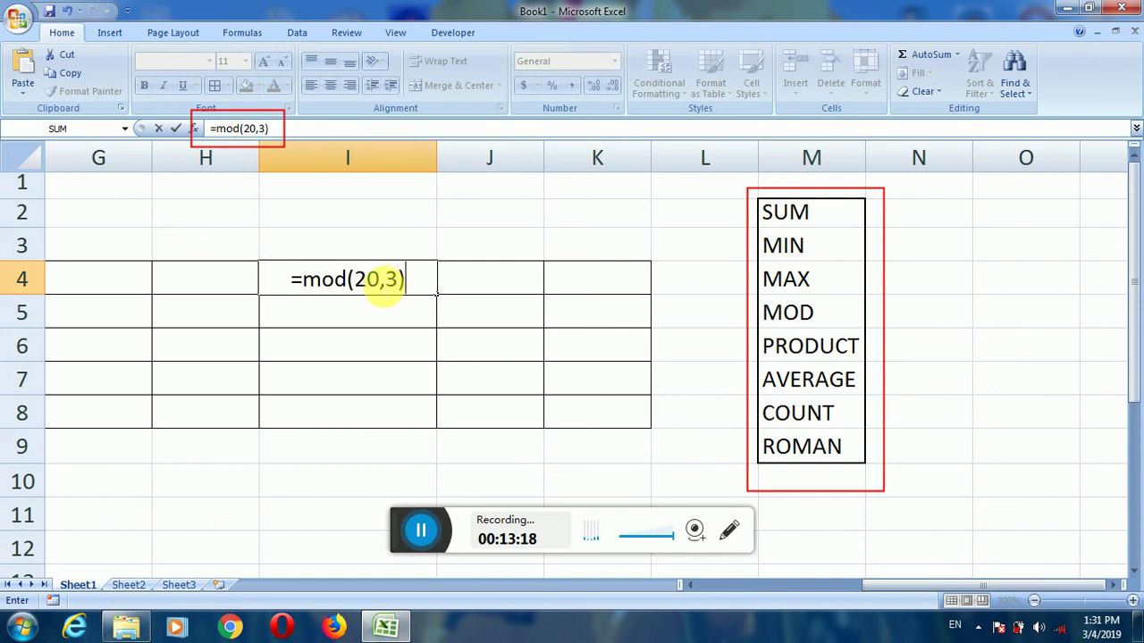
{"action": "key", "text": "Return"}
{"action": "left_click", "coordinate": [366, 283]}
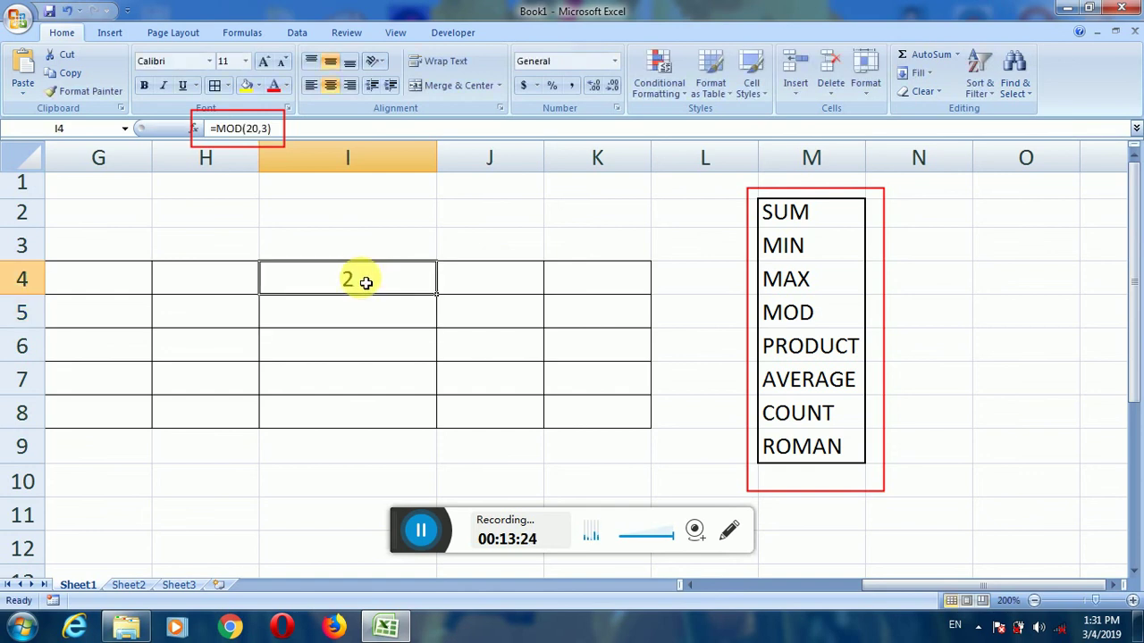
{"action": "double_click", "coordinate": [365, 282]}
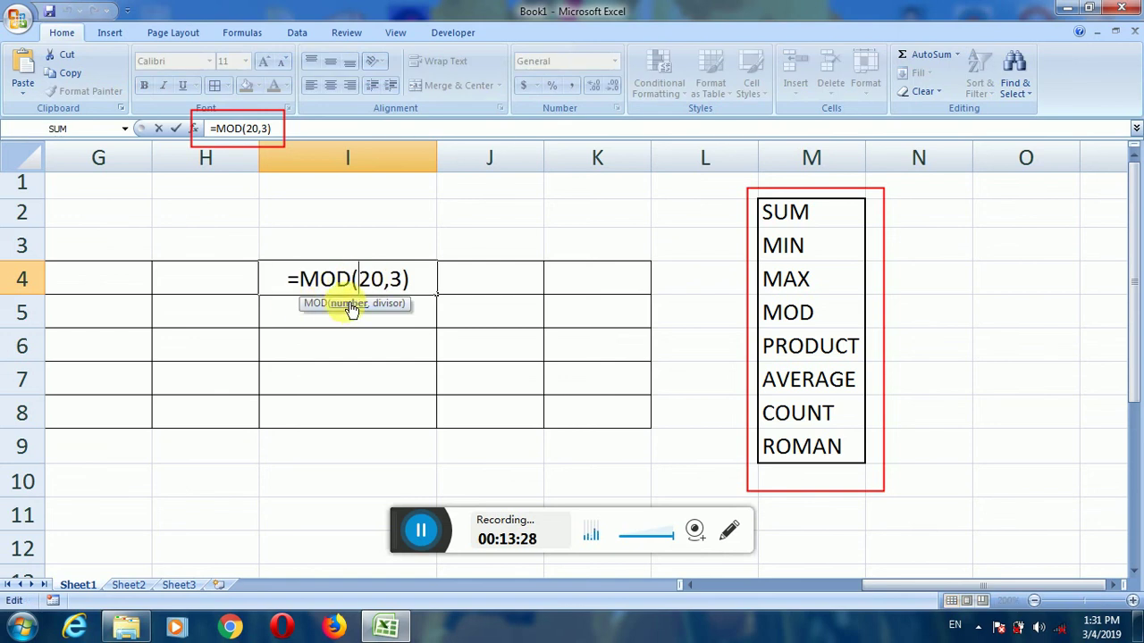
{"action": "double_click", "coordinate": [370, 280]}
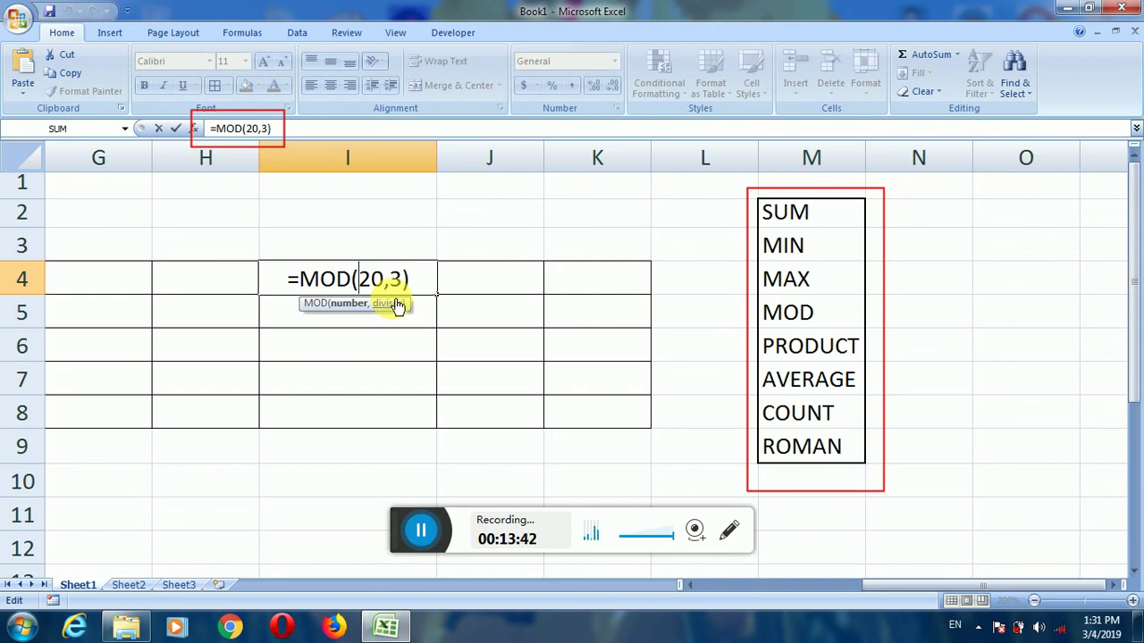
{"action": "key", "text": "Return"}
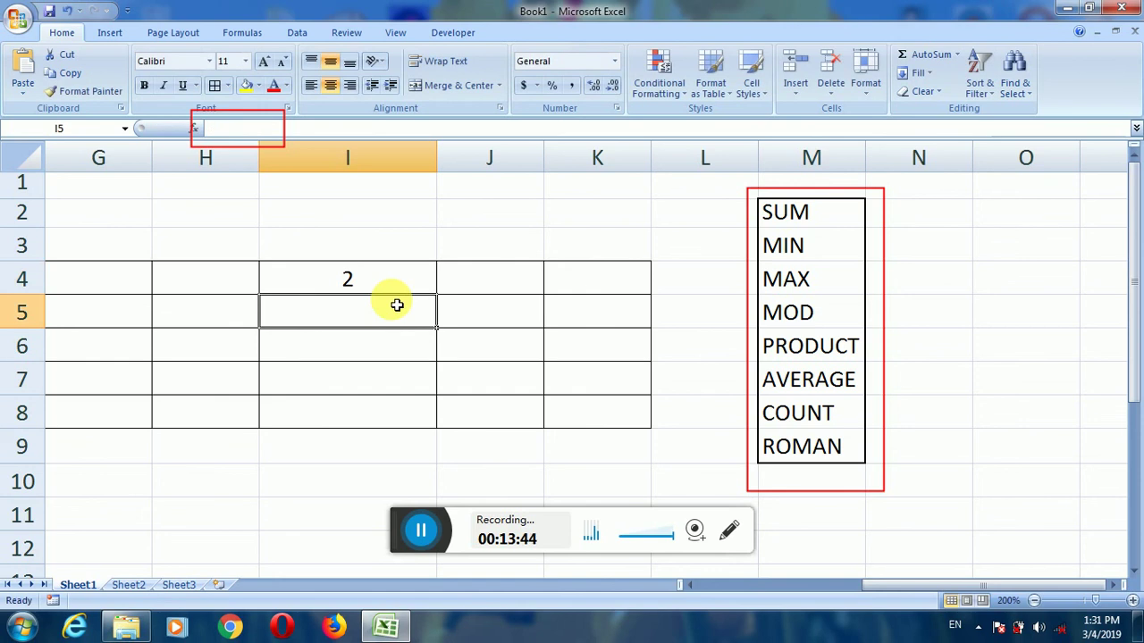
Enter =MOD(15,2) in I5 to show 1, then delete the I4:I5 MOD results.
{"action": "left_click", "coordinate": [399, 283]}
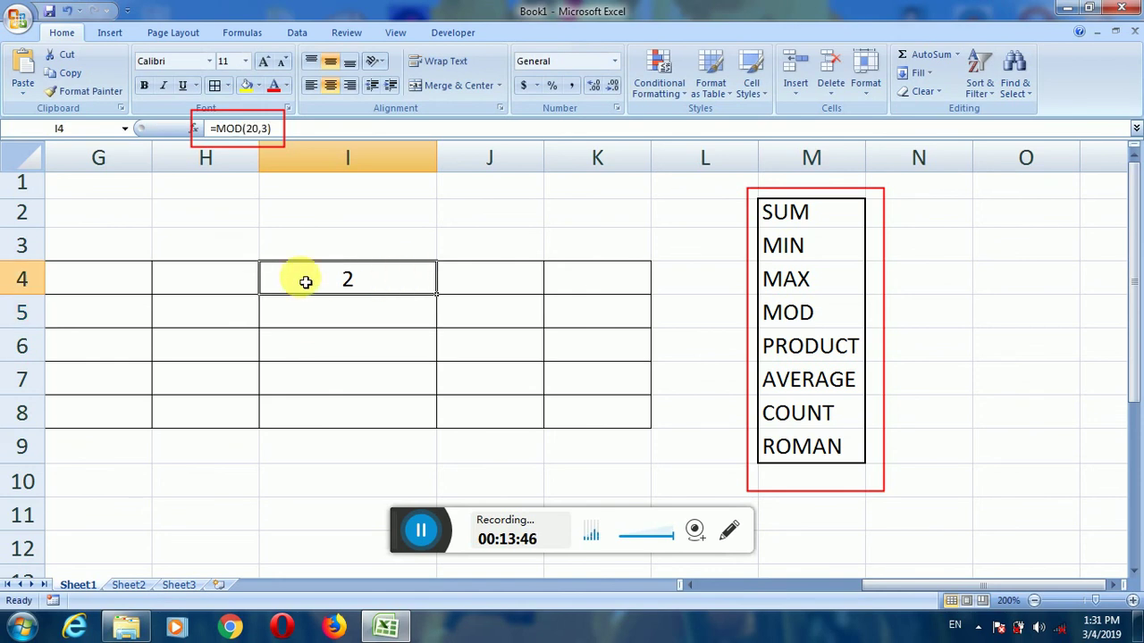
{"action": "left_click", "coordinate": [348, 319]}
{"action": "type", "text": "=mod(15,"}
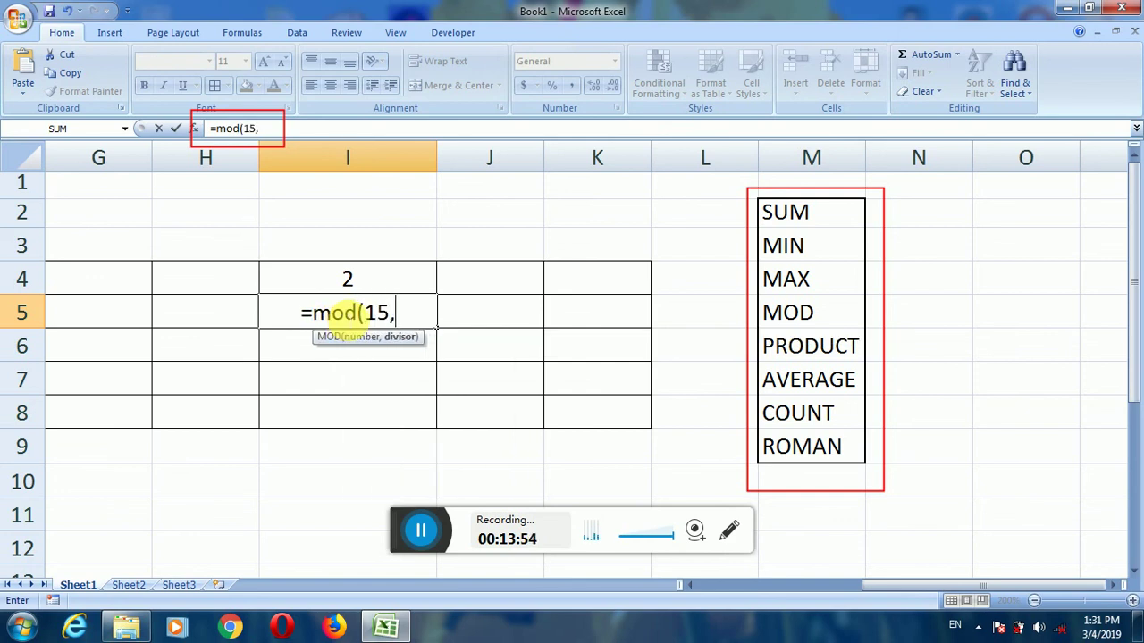
{"action": "type", "text": "2)"}
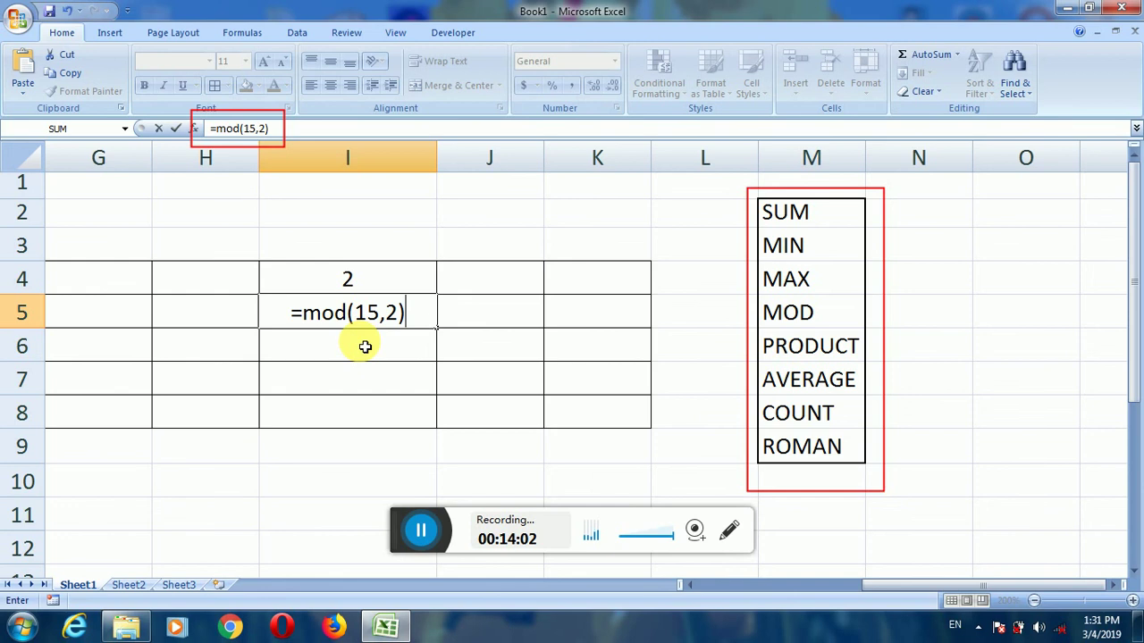
{"action": "key", "text": "Return"}
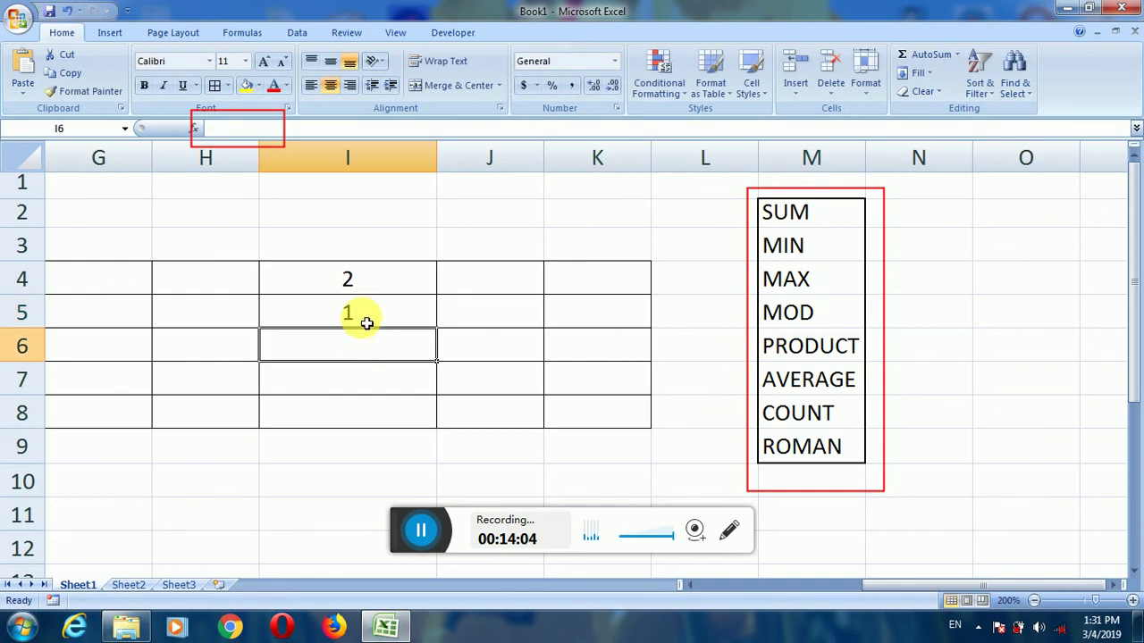
{"action": "left_click", "coordinate": [363, 319]}
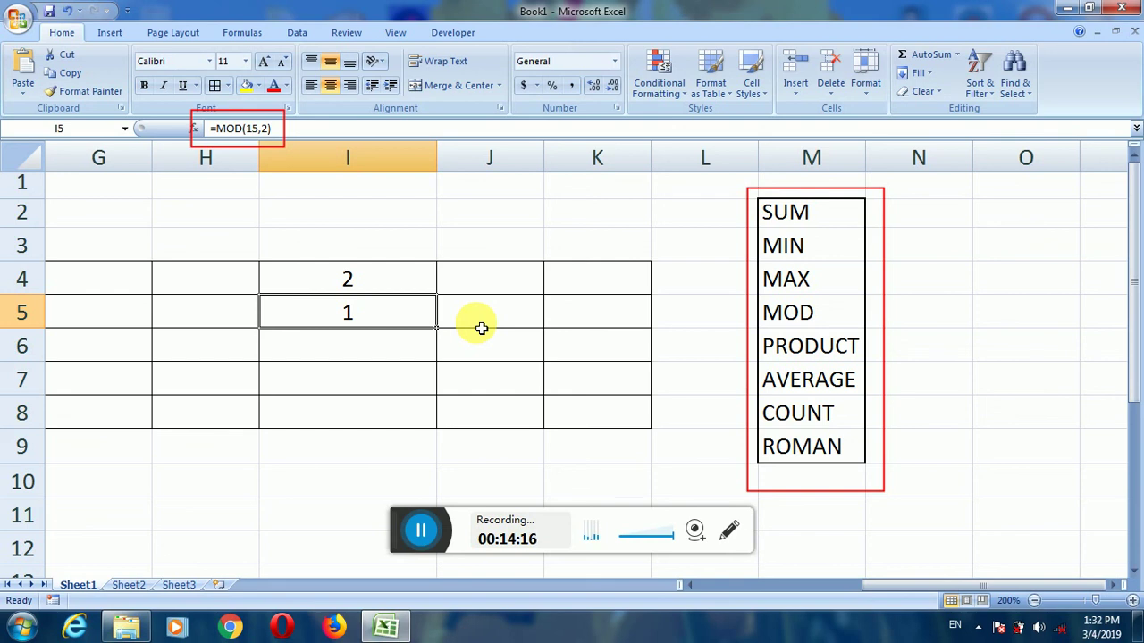
{"action": "key", "text": "Delete"}
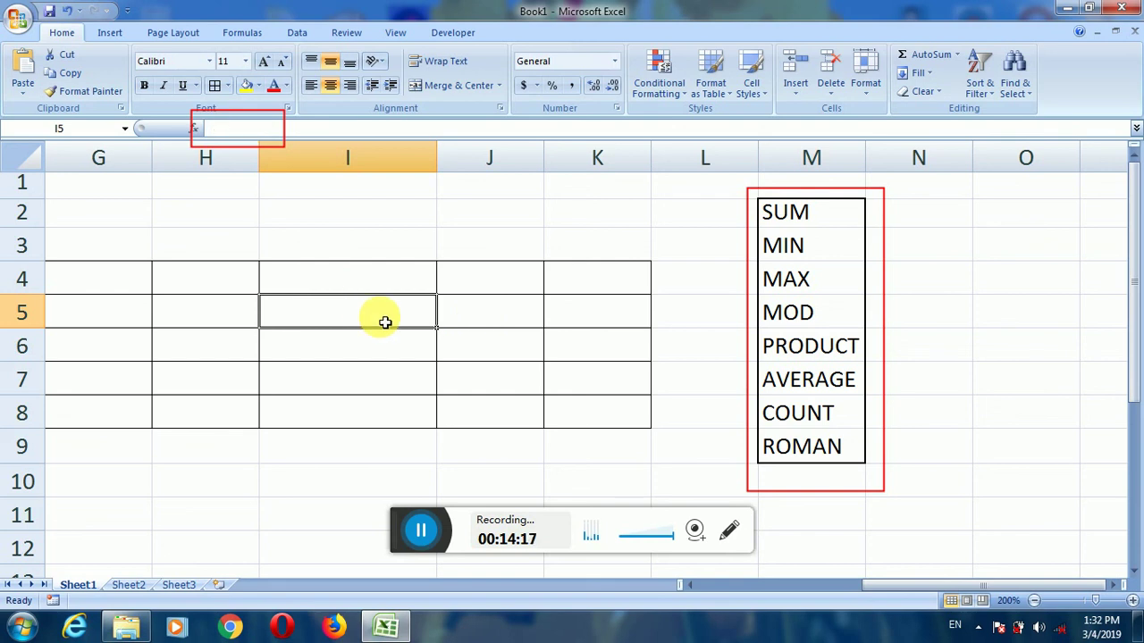
Enter =PRODUCT(4,5) in I5, which displays 20.
{"action": "left_click", "coordinate": [809, 358]}
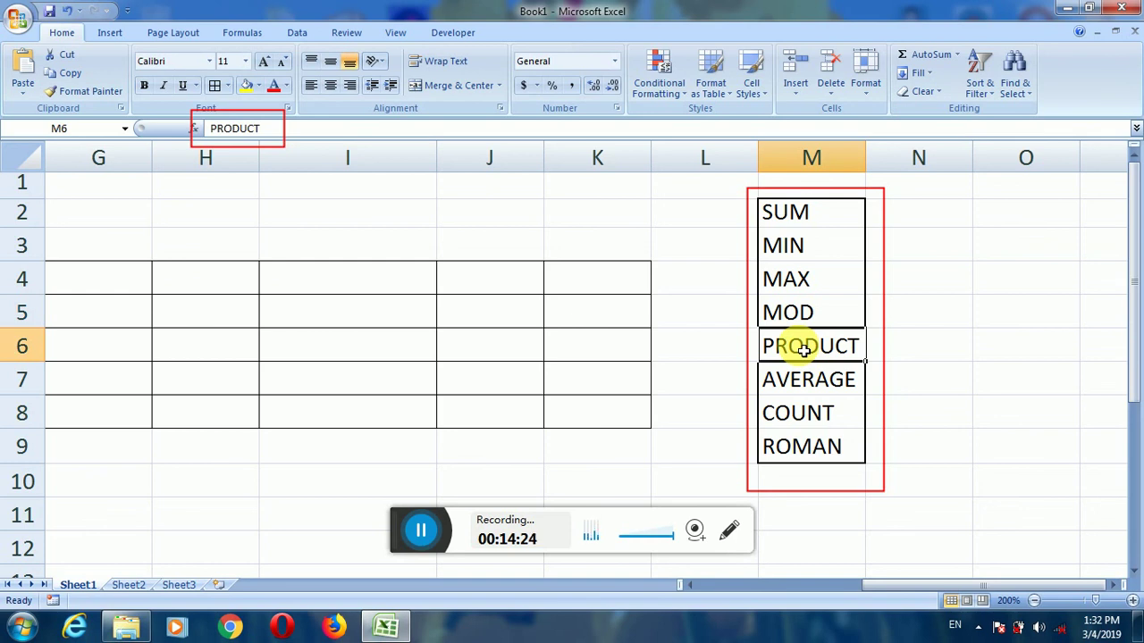
{"action": "left_click", "coordinate": [340, 325]}
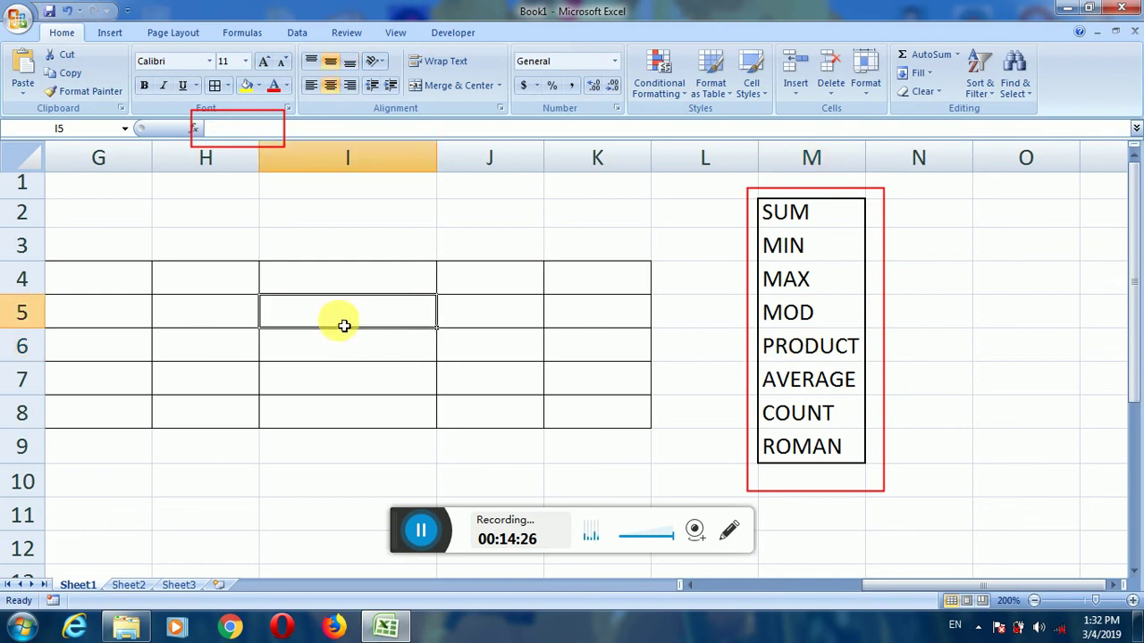
{"action": "type", "text": "=product("}
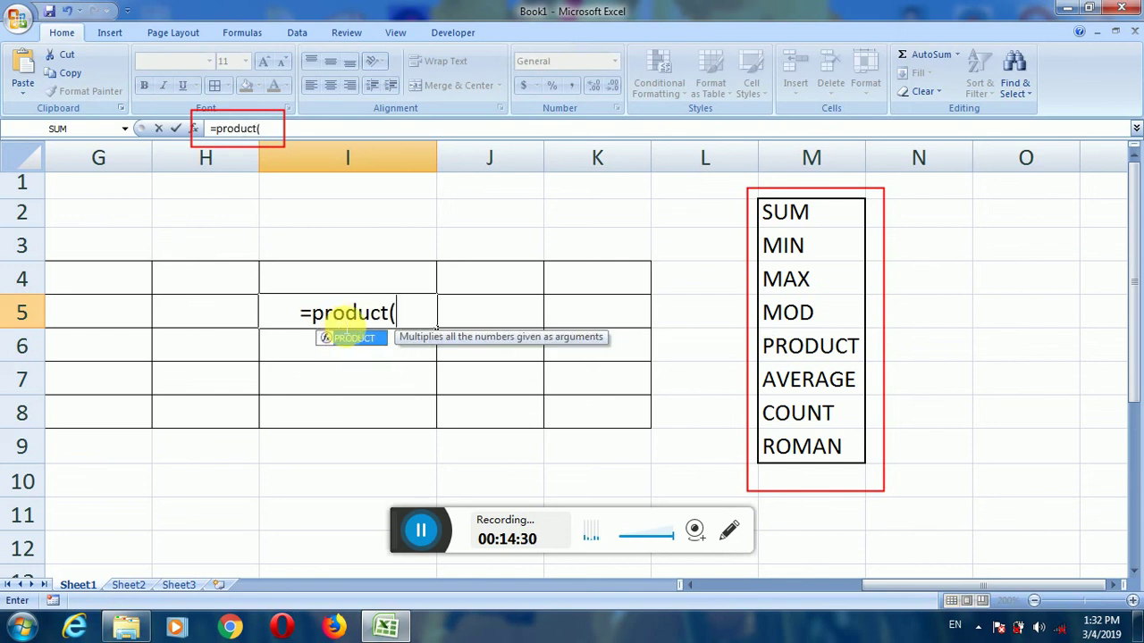
{"action": "type", "text": "4,5)"}
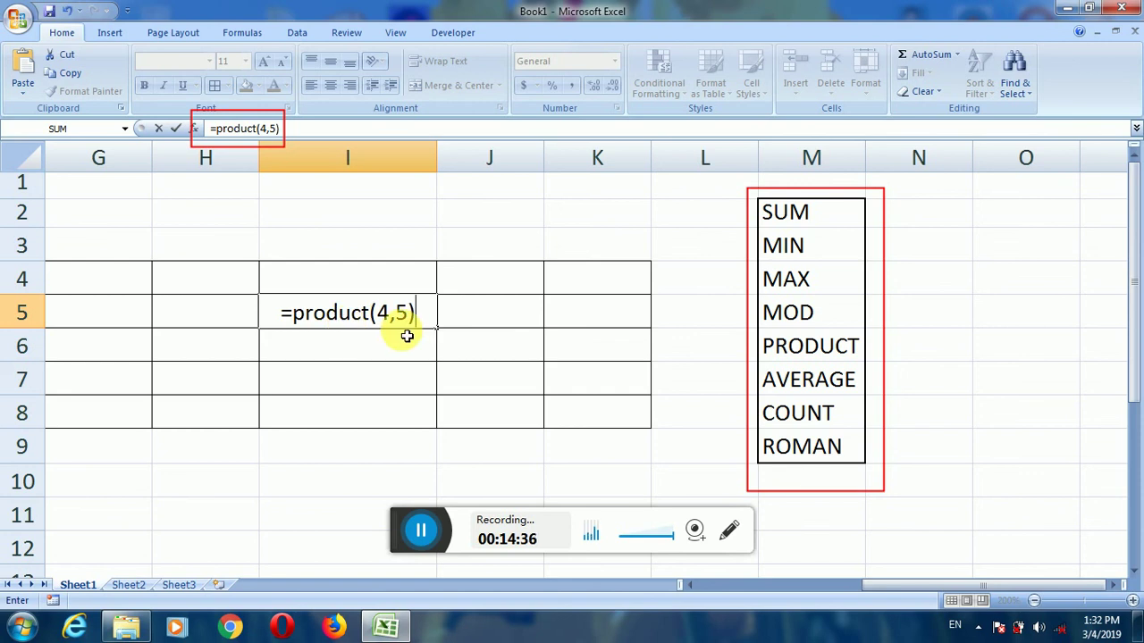
{"action": "key", "text": "Return"}
{"action": "left_click", "coordinate": [411, 323]}
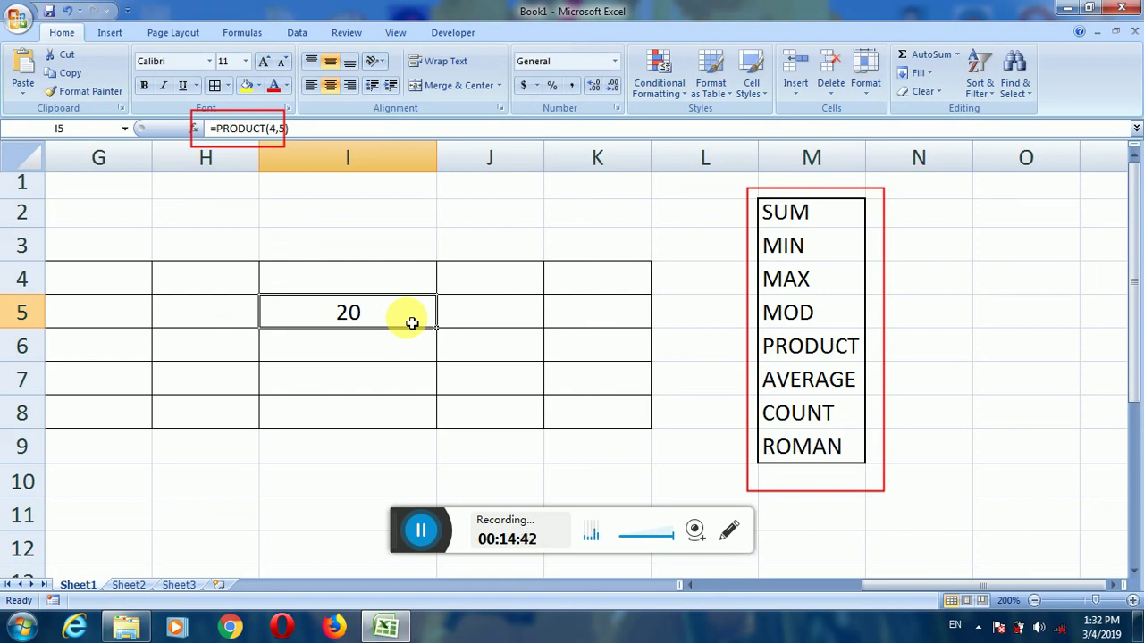
{"action": "left_click", "coordinate": [193, 287]}
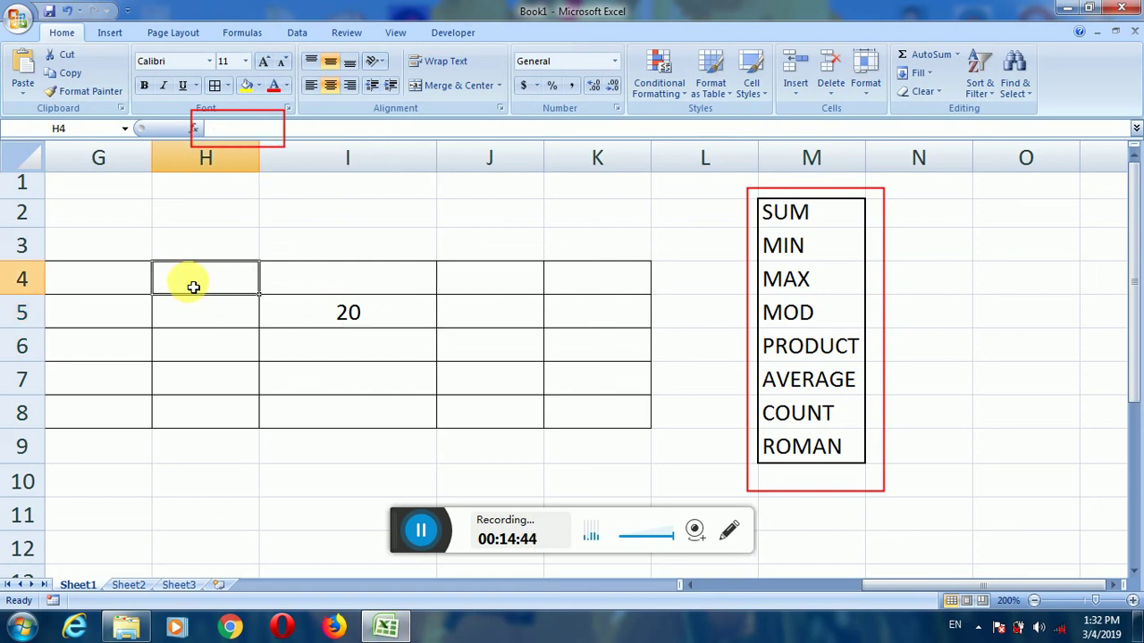
Enter the headers Product, Rate, Qnt and Total in H4:K4.
{"action": "type", "text": "Product"}
{"action": "key", "text": "Tab"}
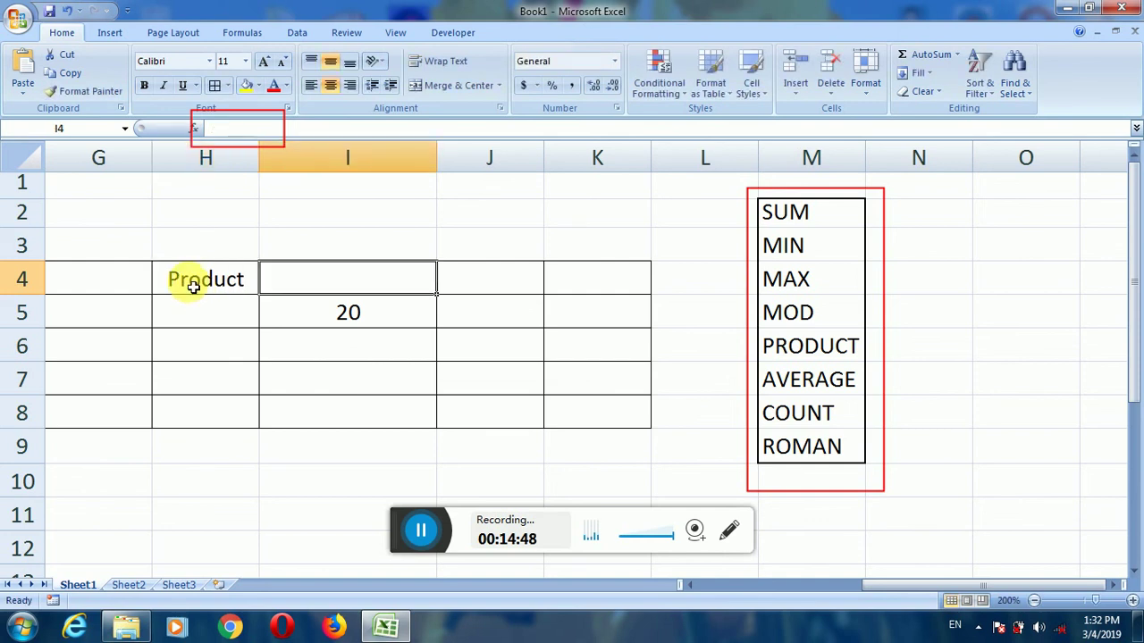
{"action": "type", "text": "Rate"}
{"action": "key", "text": "Tab"}
{"action": "type", "text": "W"}
{"action": "key", "text": "BackSpace"}
{"action": "type", "text": "Qnt"}
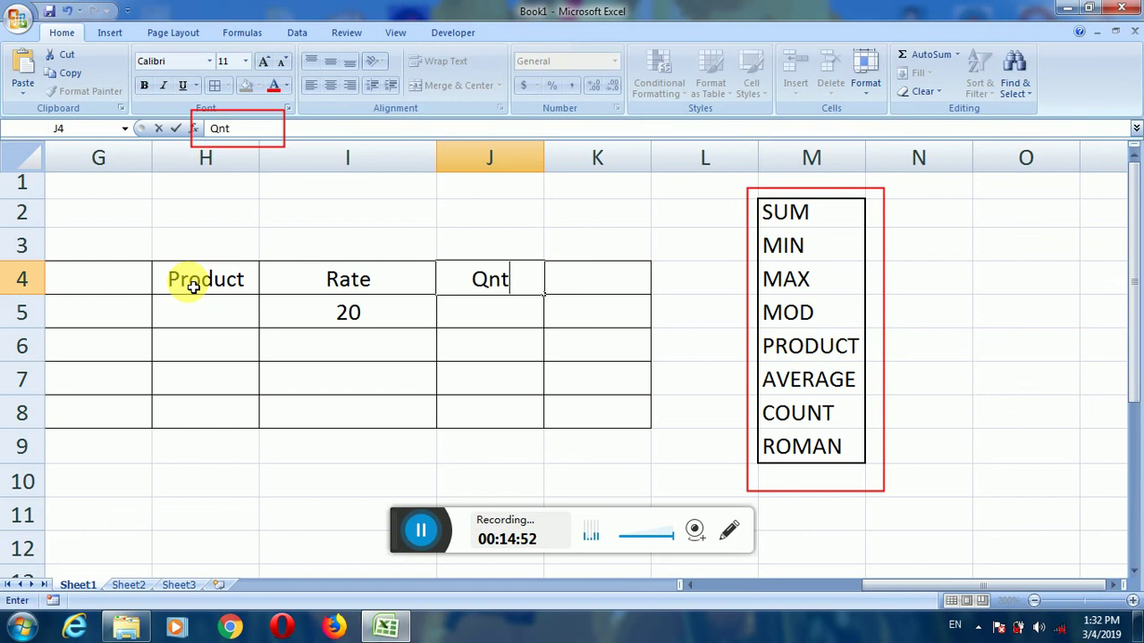
{"action": "key", "text": "Tab"}
{"action": "type", "text": "Total"}
{"action": "key", "text": "Return"}
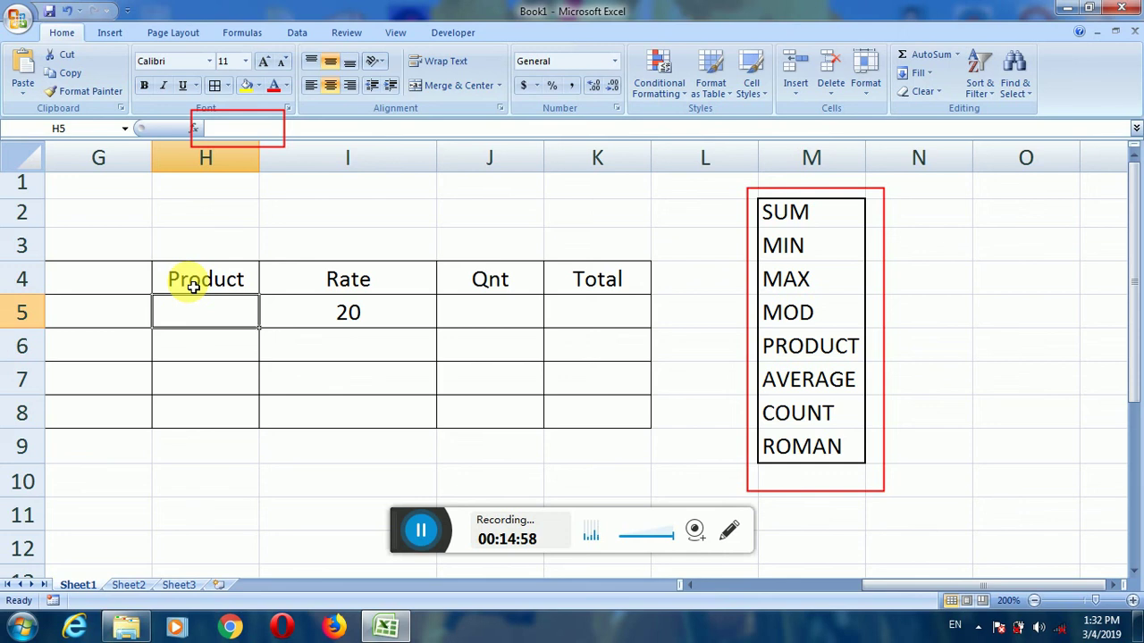
Fill the Keyboard row with rate 250 and quantity 5, and begin a PRODUCT formula for its Total.
{"action": "type", "text": "Keyboard"}
{"action": "key", "text": "Tab"}
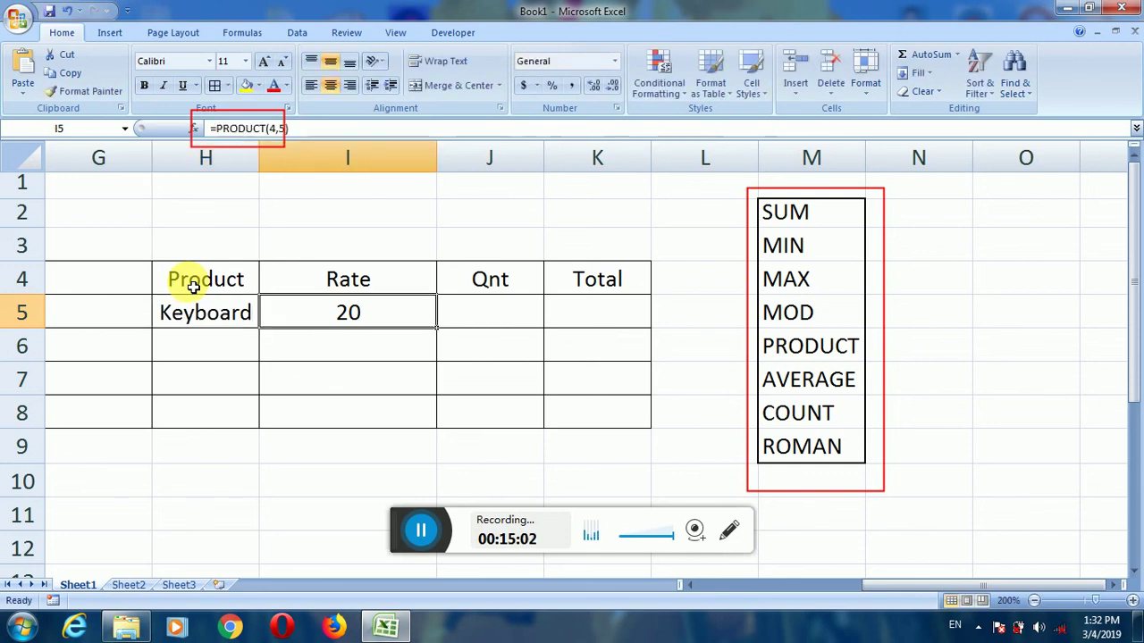
{"action": "type", "text": "150"}
{"action": "key", "text": "Tab"}
{"action": "key", "text": "Left"}
{"action": "type", "text": "250"}
{"action": "key", "text": "Tab"}
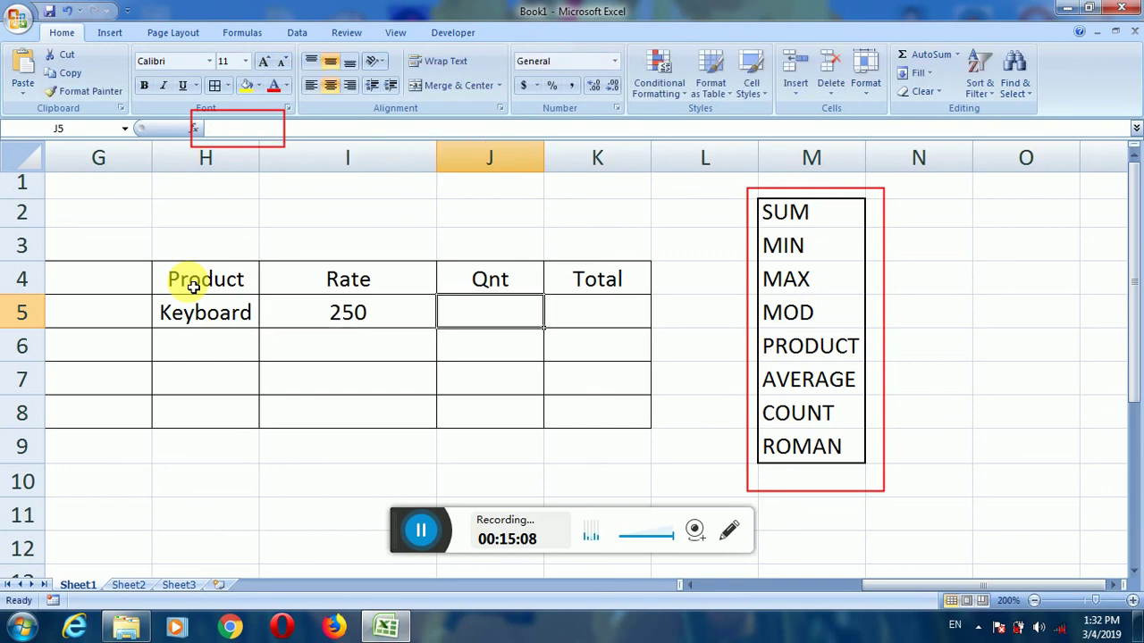
{"action": "type", "text": "5"}
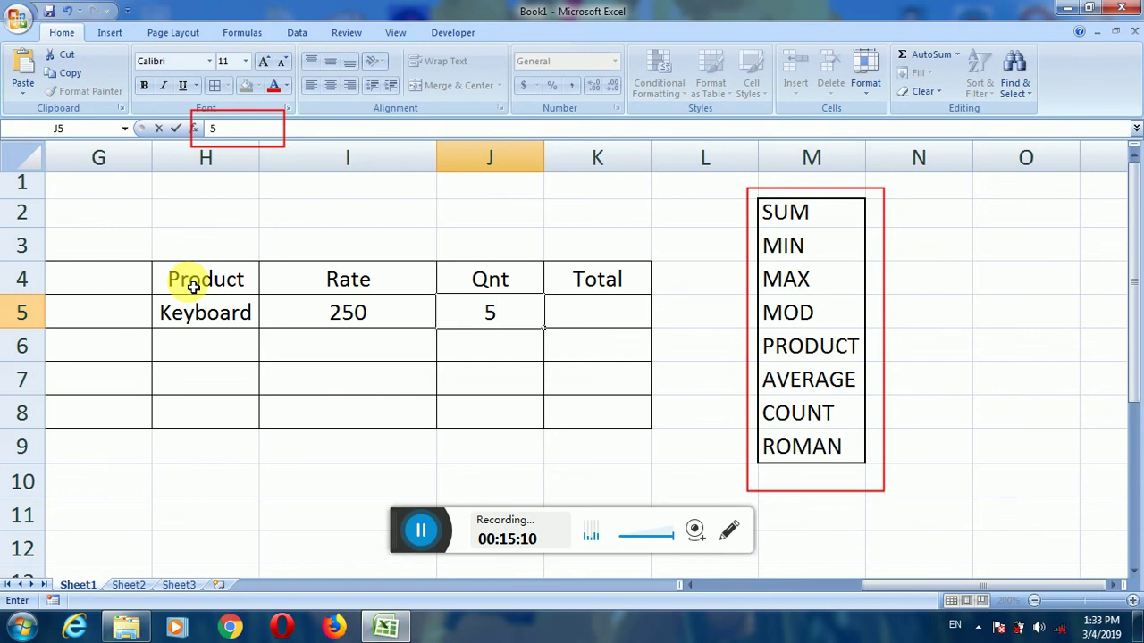
{"action": "key", "text": "Tab"}
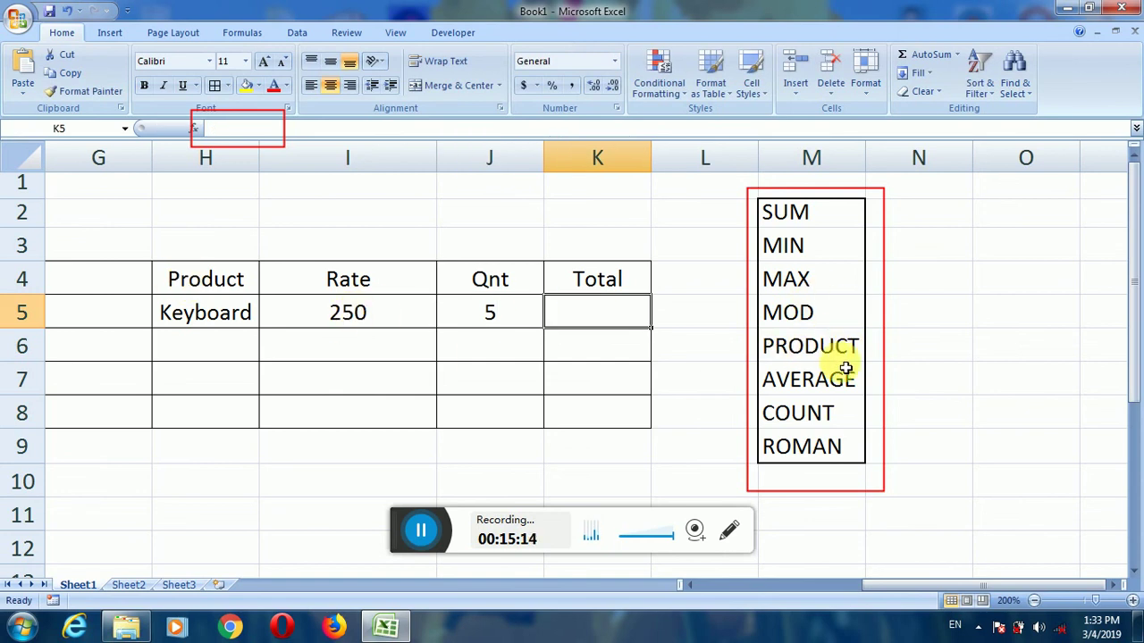
{"action": "type", "text": "="}
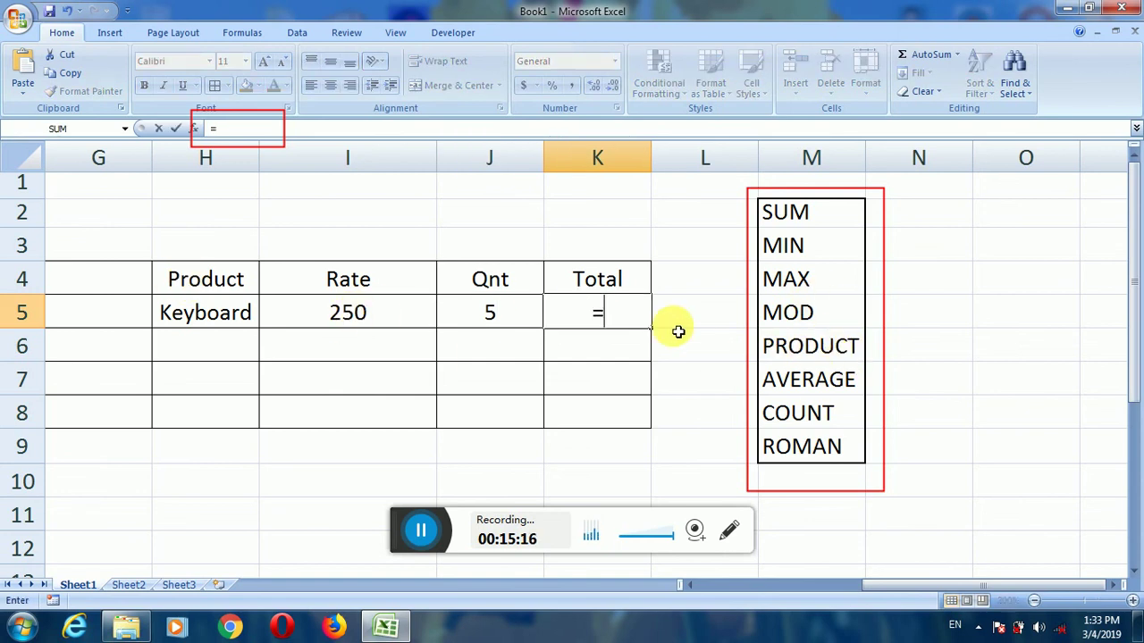
{"action": "type", "text": "product("}
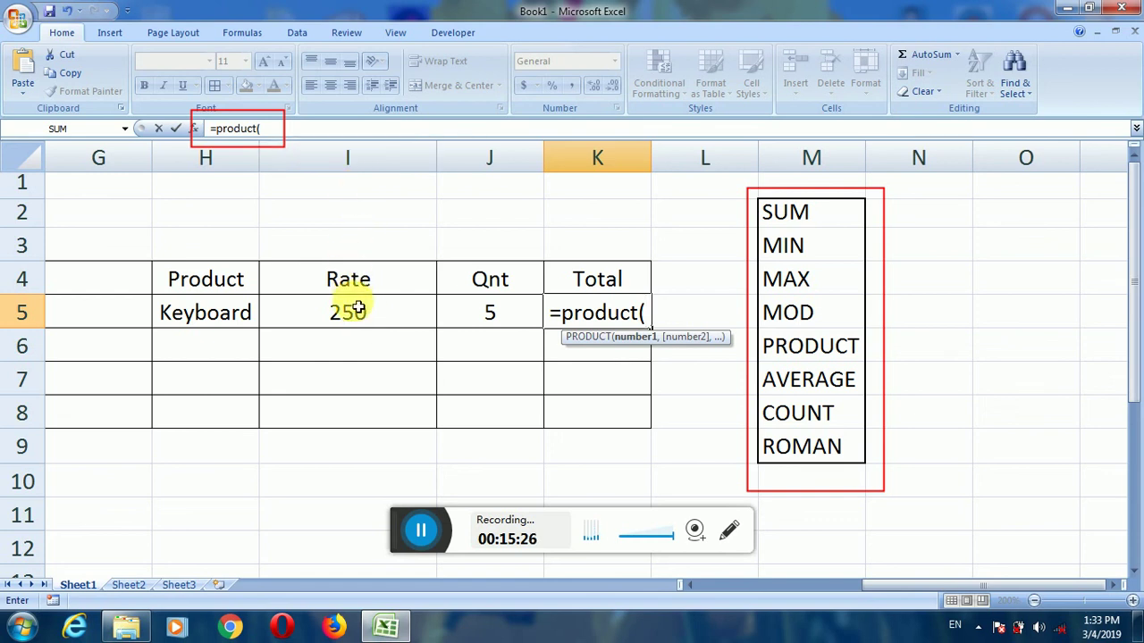
Complete K5's formula as =PRODUCT(I5:J5), giving 1250.
{"action": "left_click", "coordinate": [377, 312]}
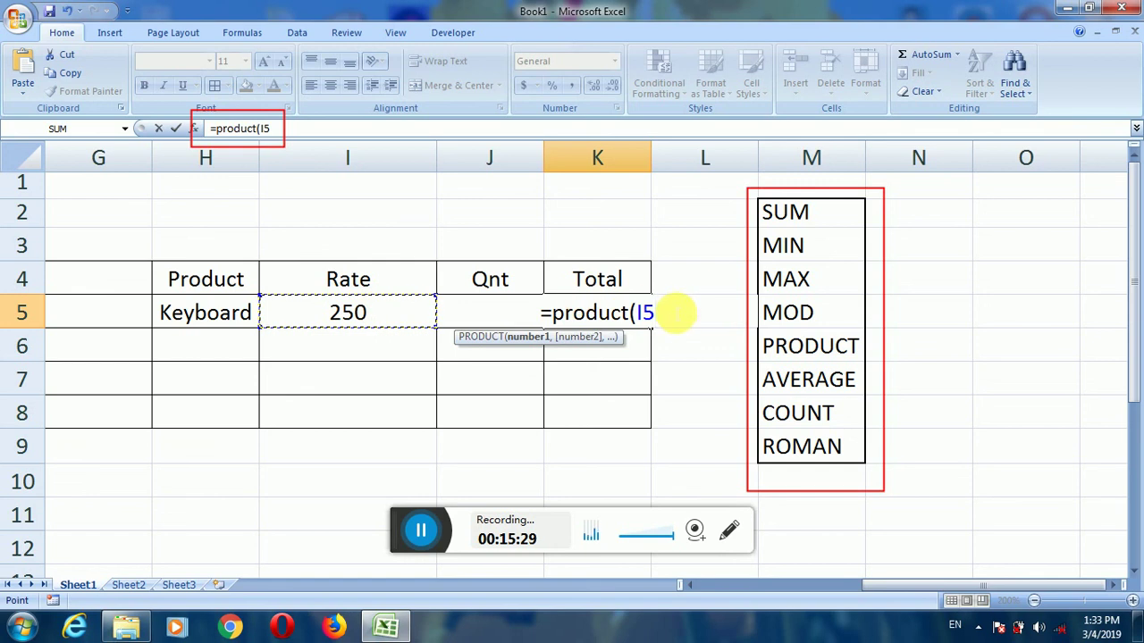
{"action": "key", "text": "F8"}
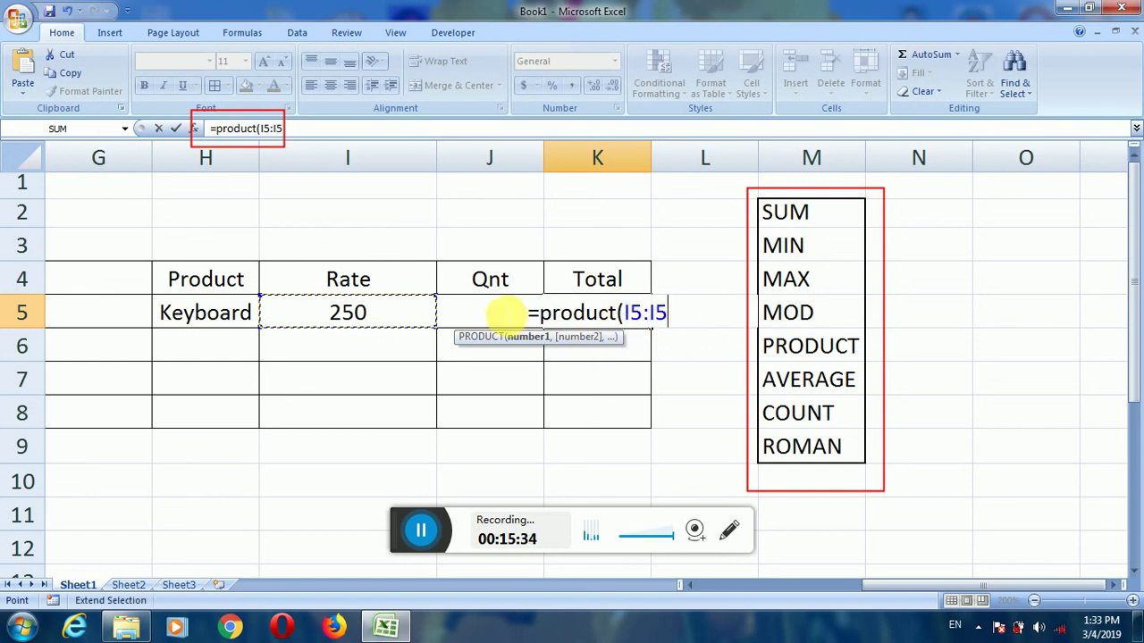
{"action": "double_click", "coordinate": [507, 317]}
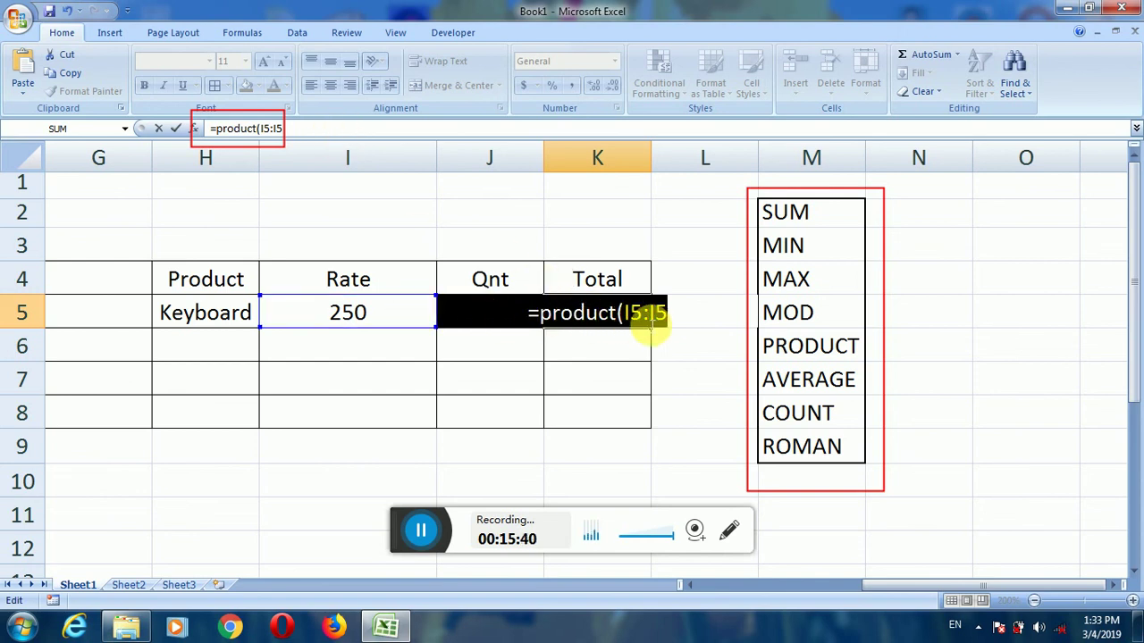
{"action": "left_click", "coordinate": [655, 324]}
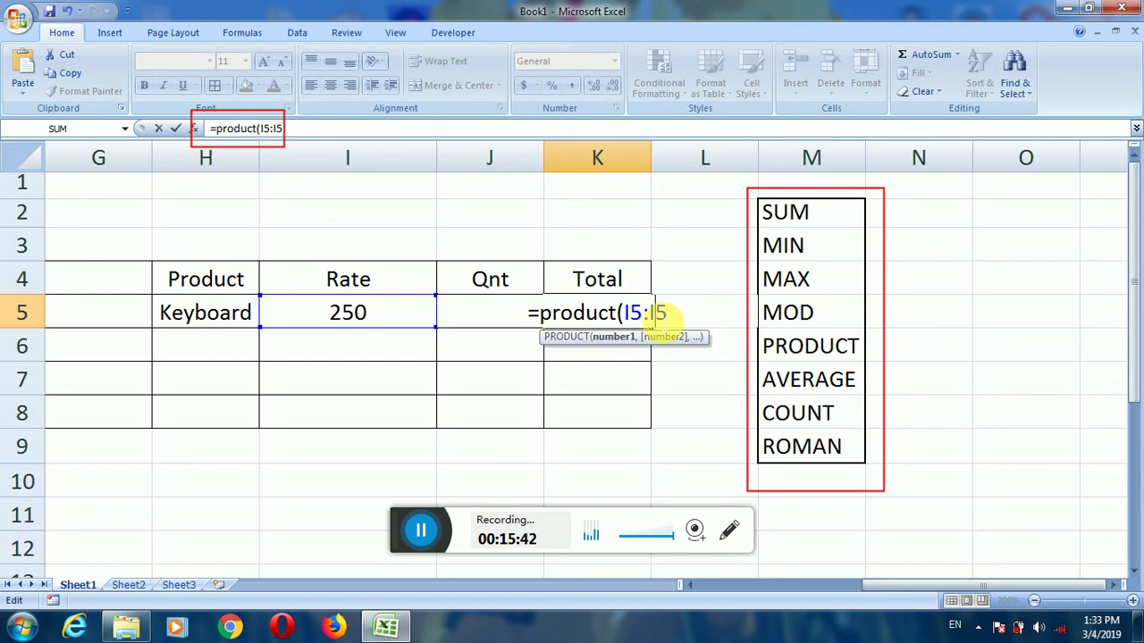
{"action": "key", "text": "BackSpace"}
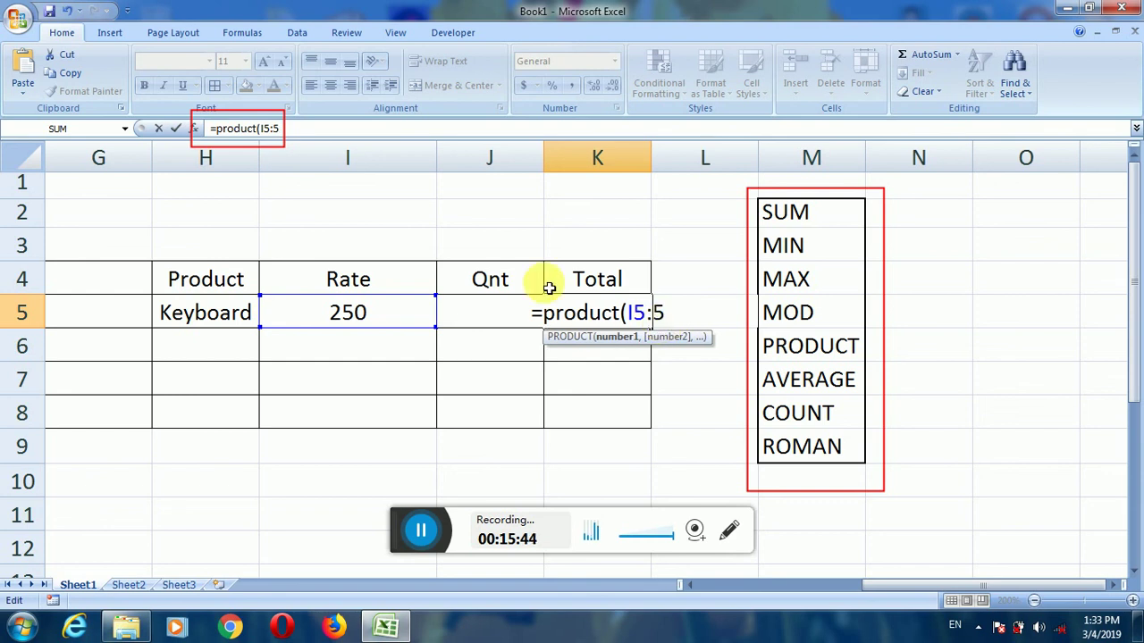
{"action": "type", "text": "j"}
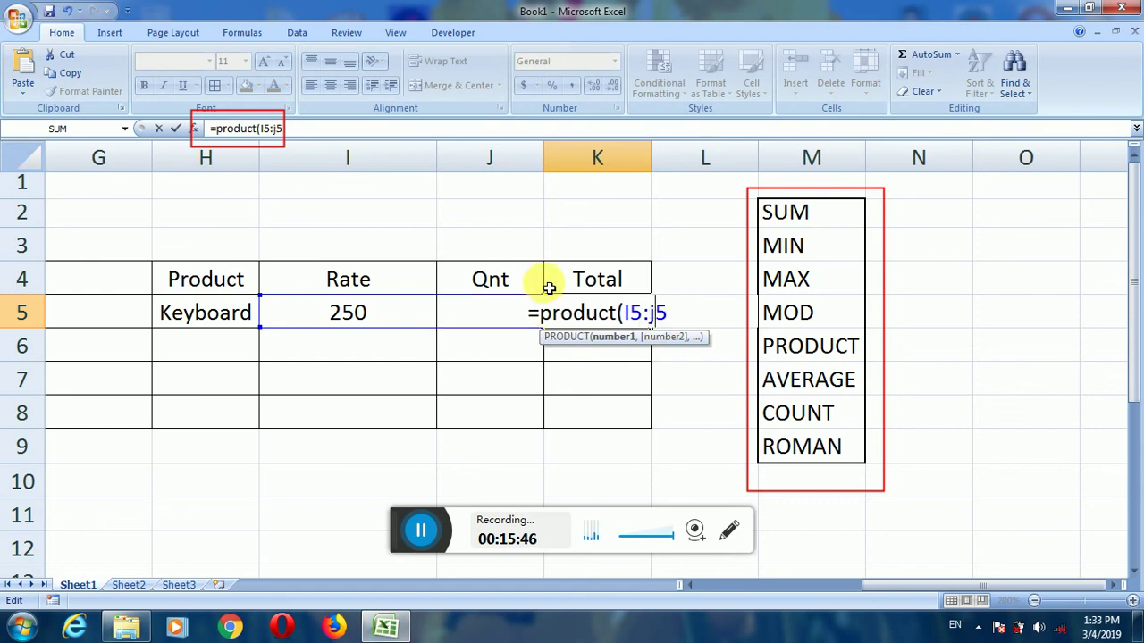
{"action": "type", "text": ")"}
{"action": "key", "text": "Return"}
Review K5's formula and highlight the I5:J5 Rate and Qnt range it multiplies.
{"action": "left_click", "coordinate": [504, 372]}
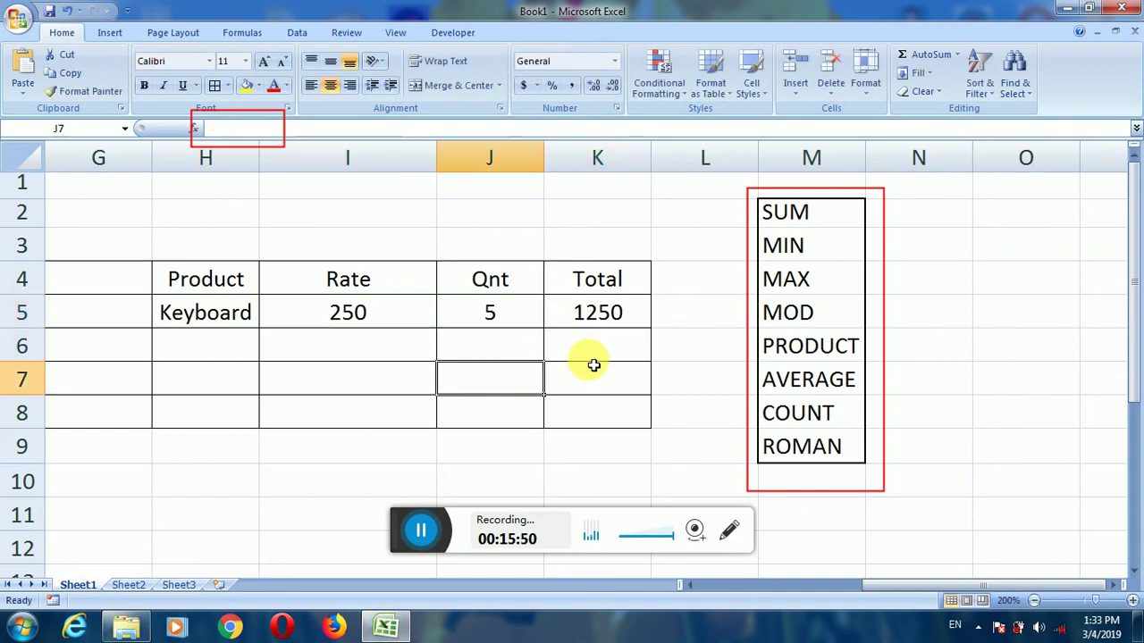
{"action": "left_click", "coordinate": [601, 318]}
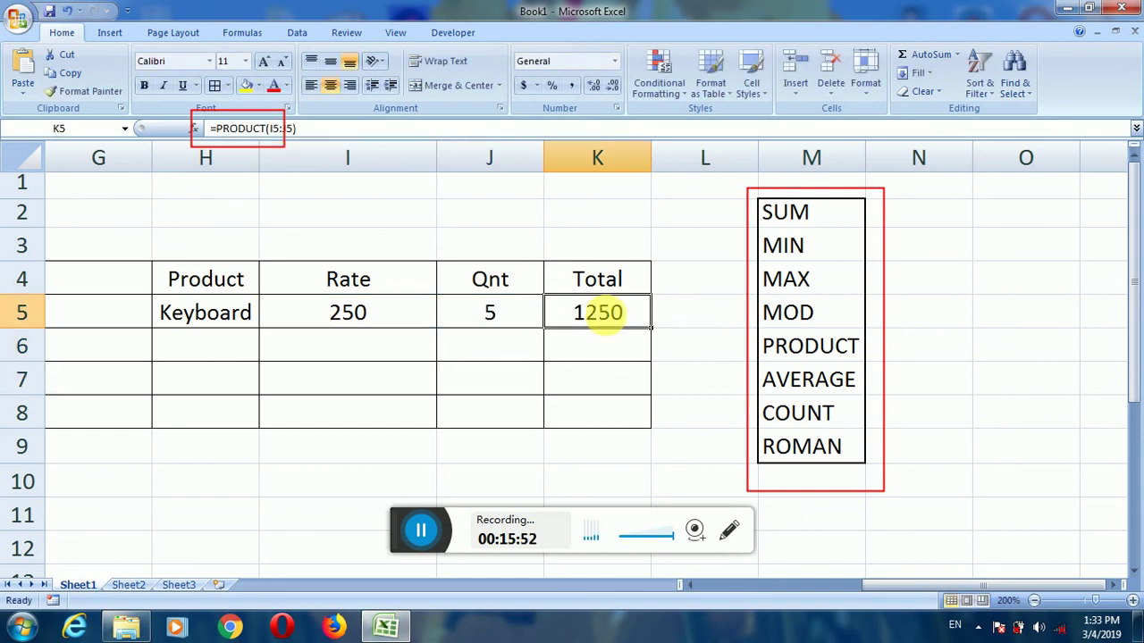
{"action": "double_click", "coordinate": [597, 315]}
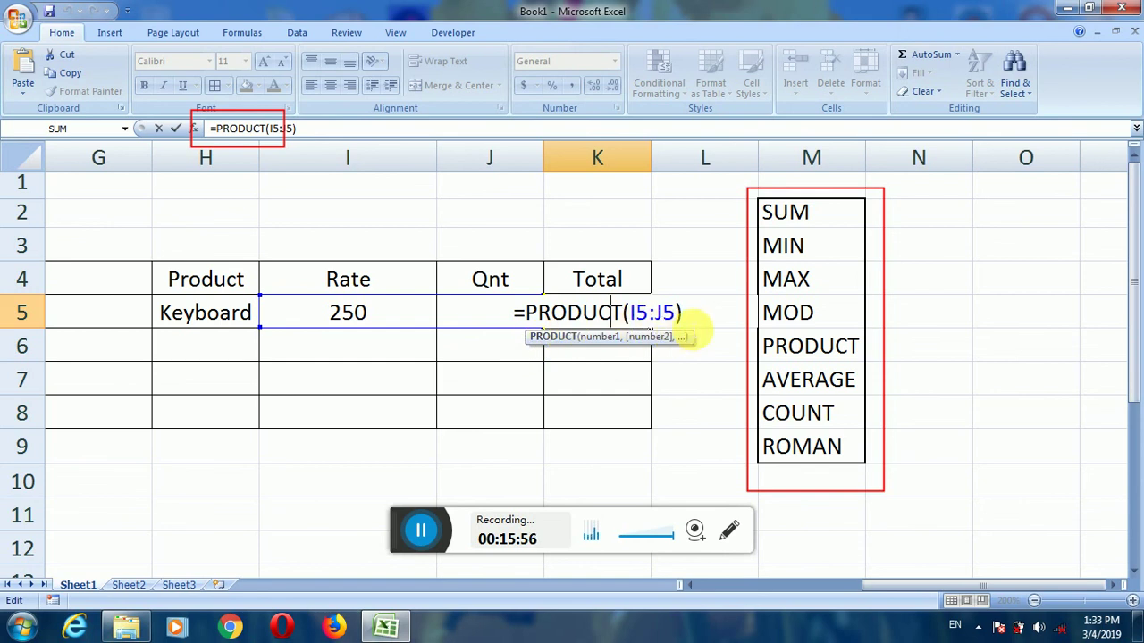
{"action": "key", "text": "Return"}
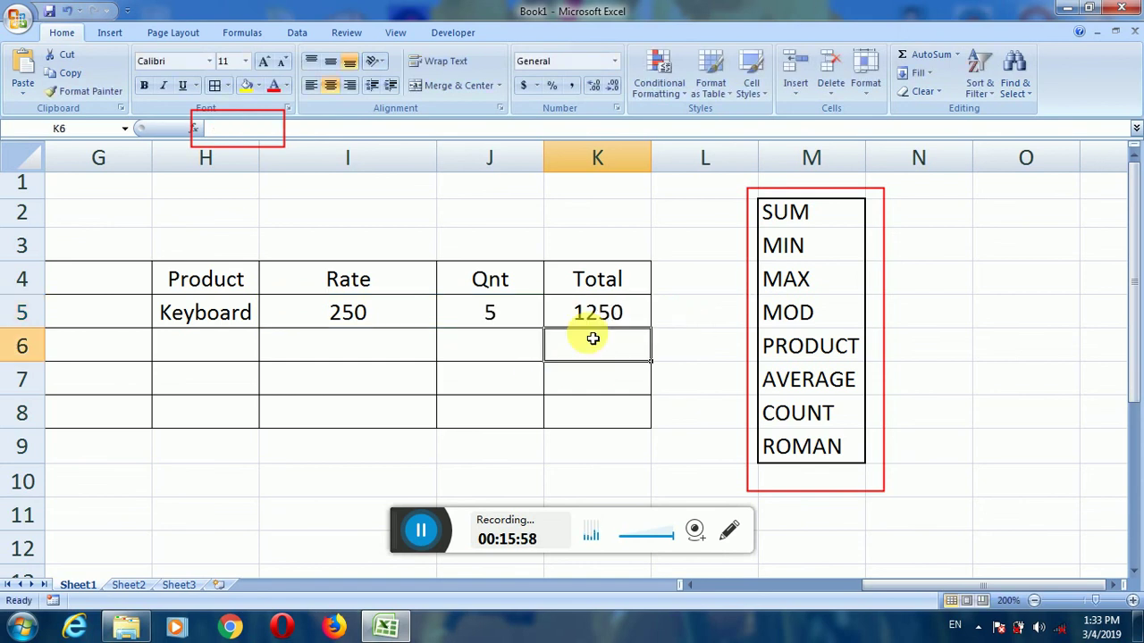
{"action": "left_click", "coordinate": [405, 322]}
{"action": "left_click_drag", "start_coordinate": [404, 322], "coordinate": [474, 314]}
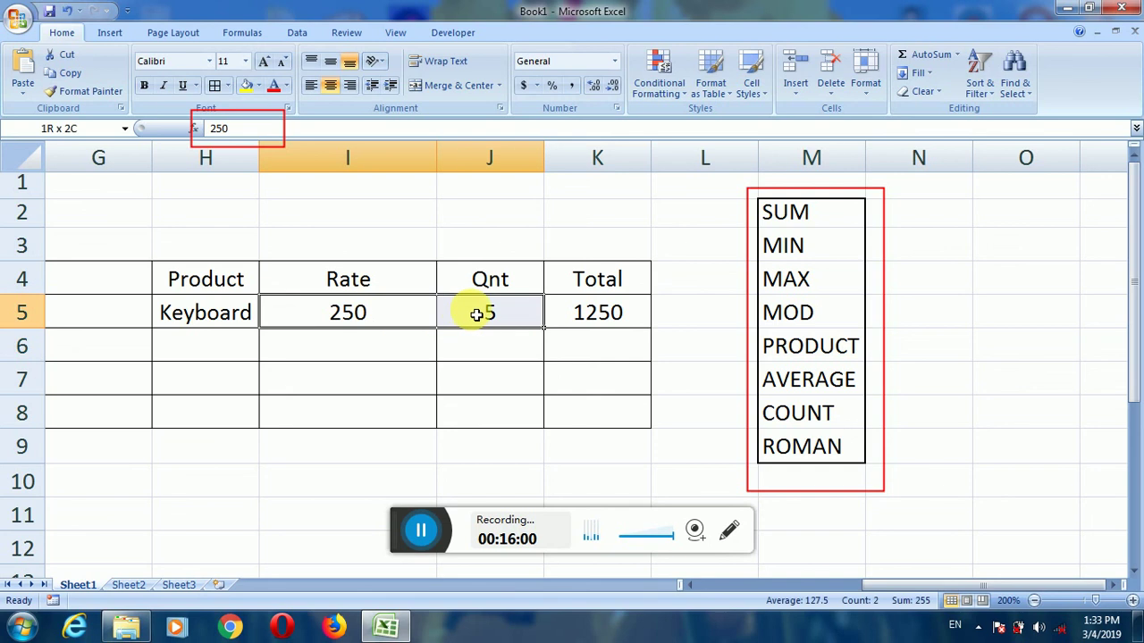
{"action": "left_click", "coordinate": [605, 316]}
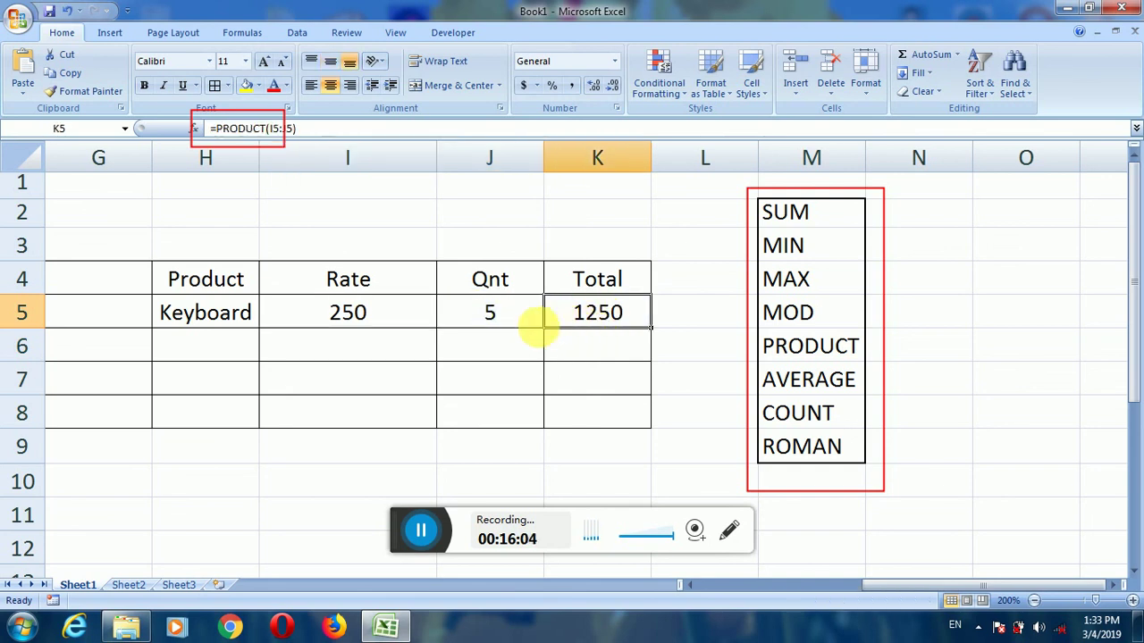
{"action": "left_click", "coordinate": [517, 325]}
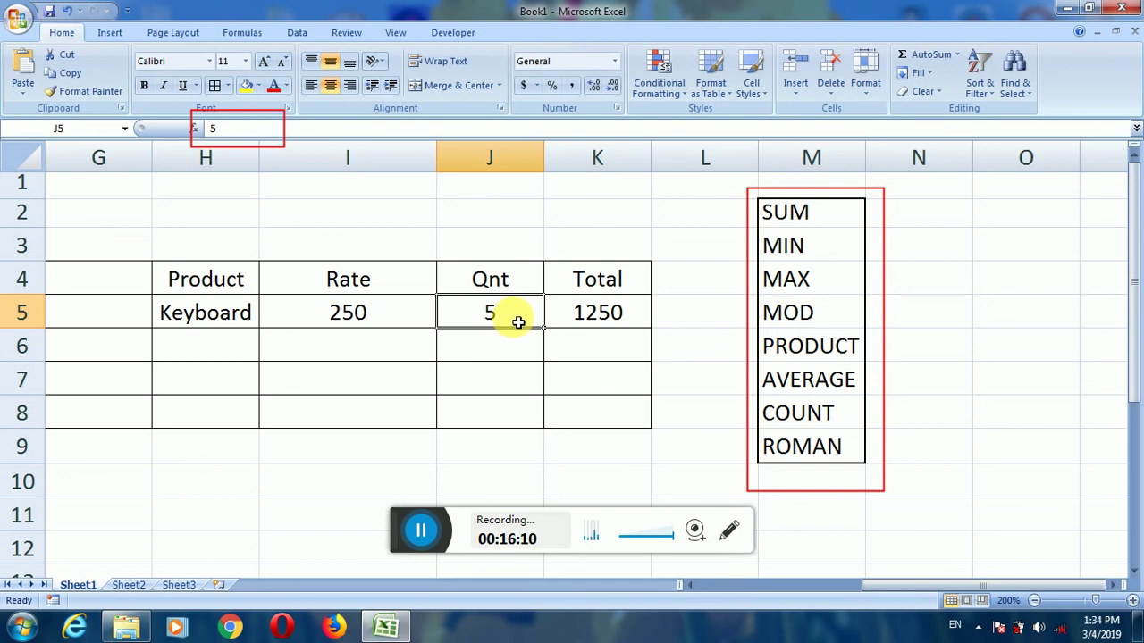
{"action": "left_click", "coordinate": [588, 308]}
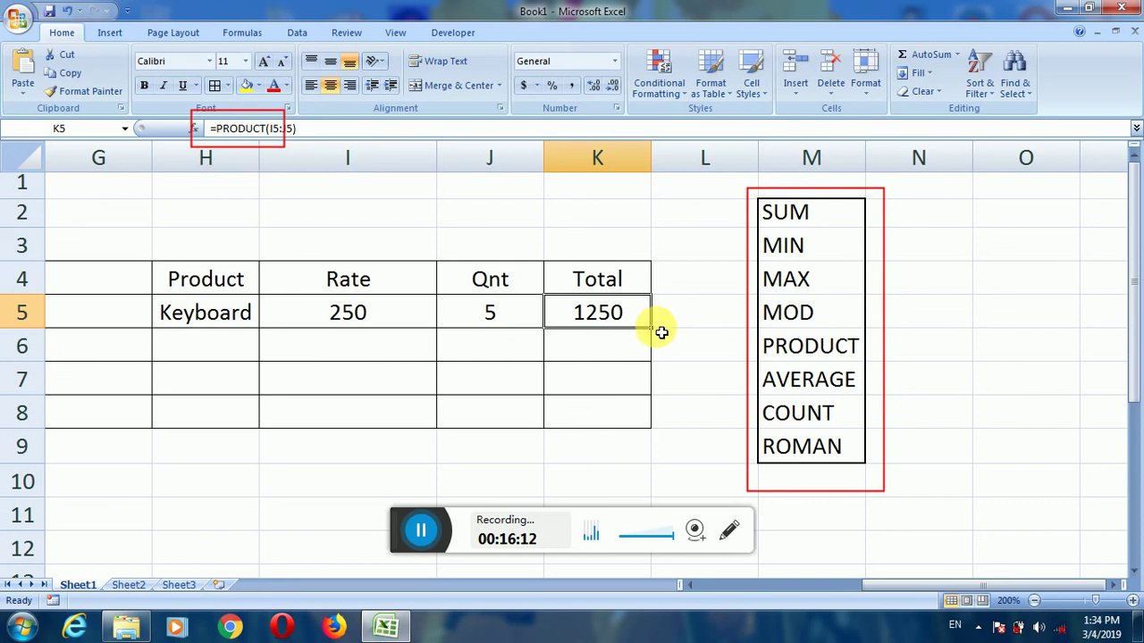
Copy the PRODUCT total formula from K5 down to K8 and inspect K6.
{"action": "left_click_drag", "start_coordinate": [657, 336], "coordinate": [653, 416]}
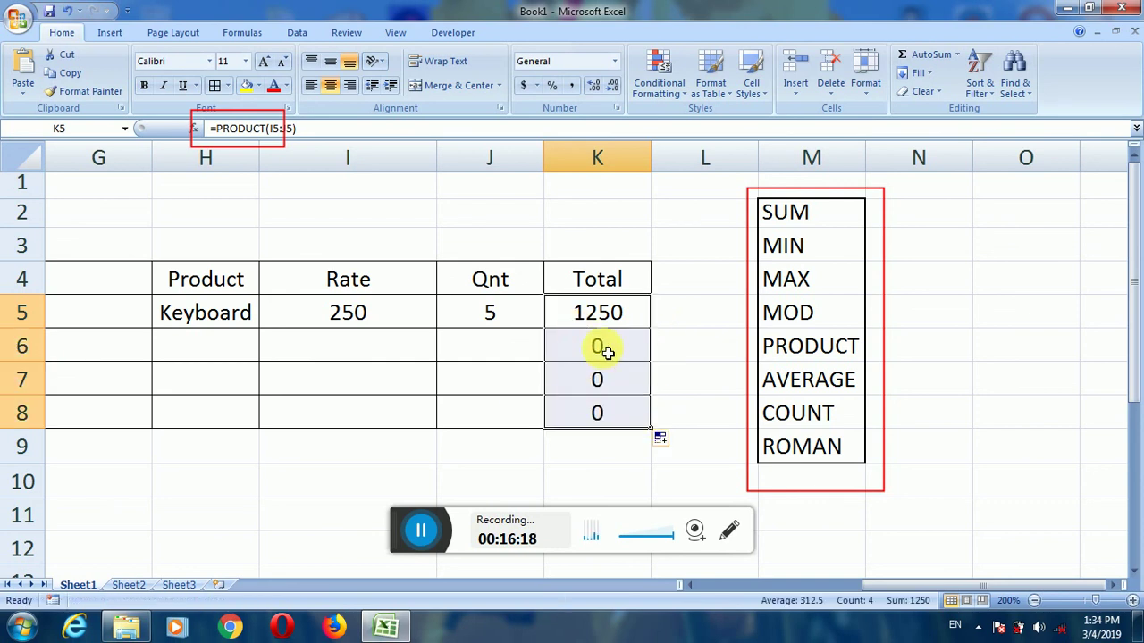
{"action": "left_click", "coordinate": [606, 353]}
{"action": "double_click", "coordinate": [606, 353]}
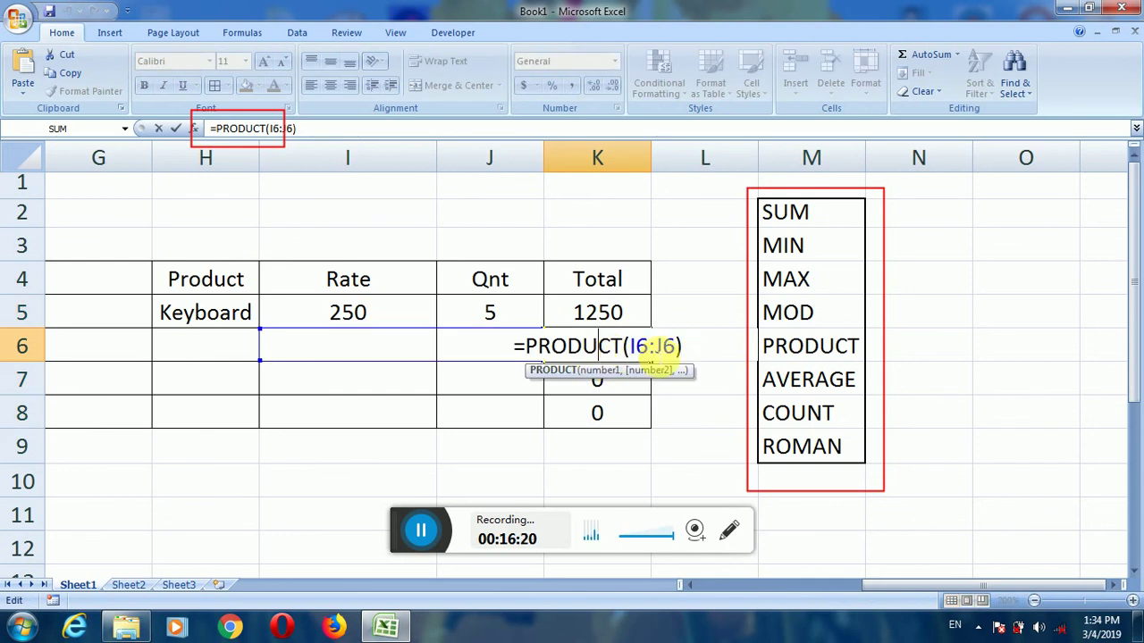
{"action": "key", "text": "Return"}
{"action": "left_click", "coordinate": [625, 355]}
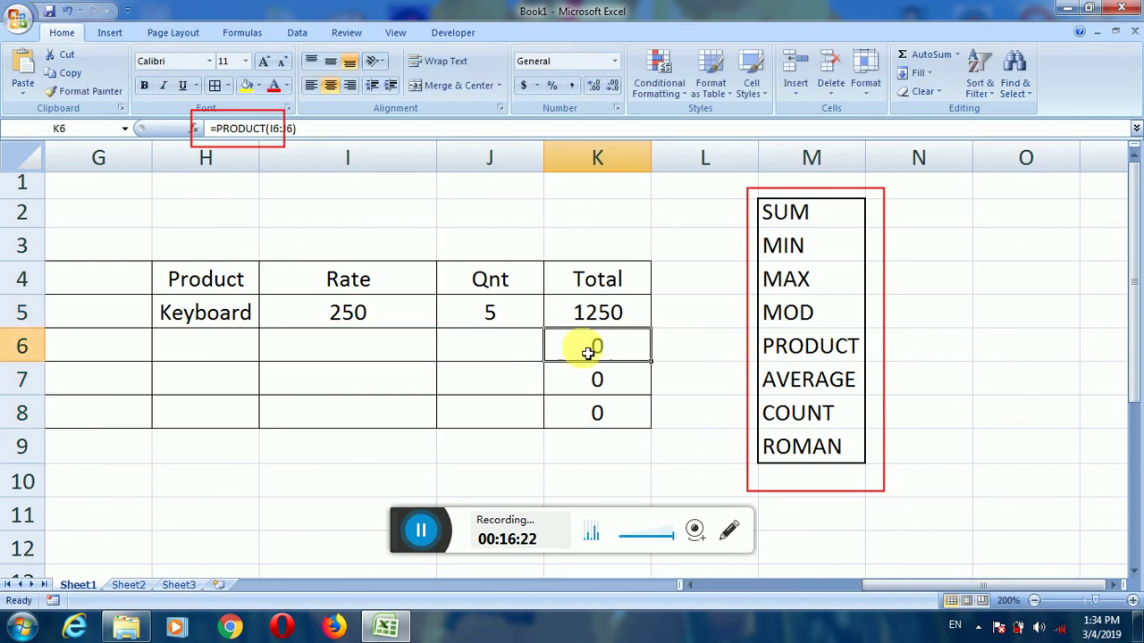
Add a Mouse row in H6:J6 with rate 150 and quantity 2, totalling 300.
{"action": "left_click", "coordinate": [253, 348]}
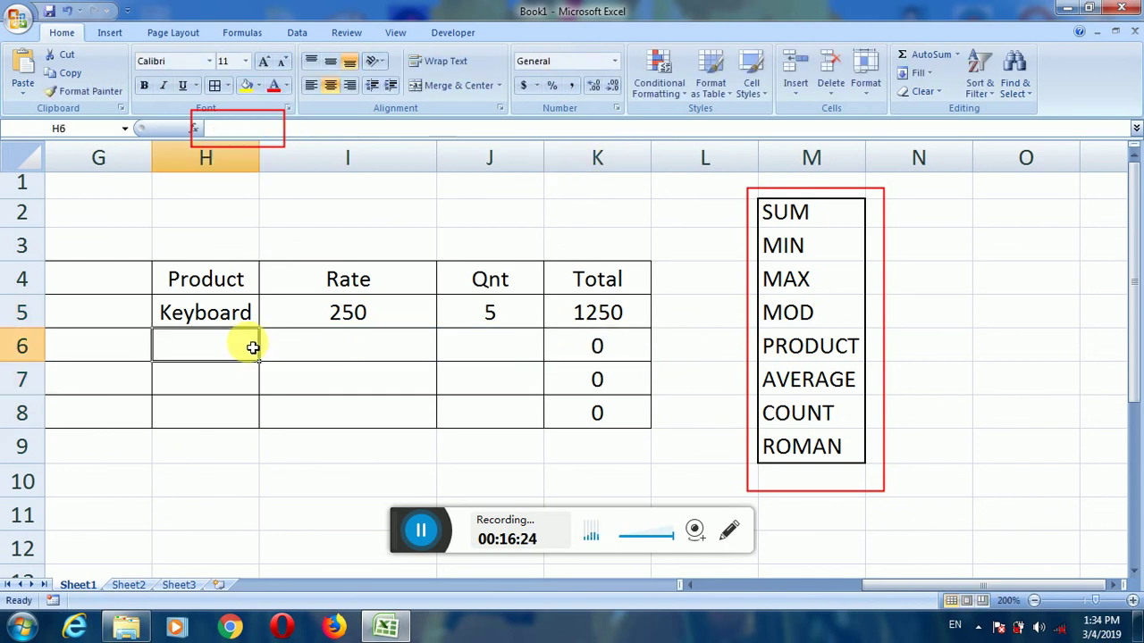
{"action": "type", "text": "Mouse"}
{"action": "key", "text": "Tab"}
{"action": "type", "text": "150"}
{"action": "key", "text": "Tab"}
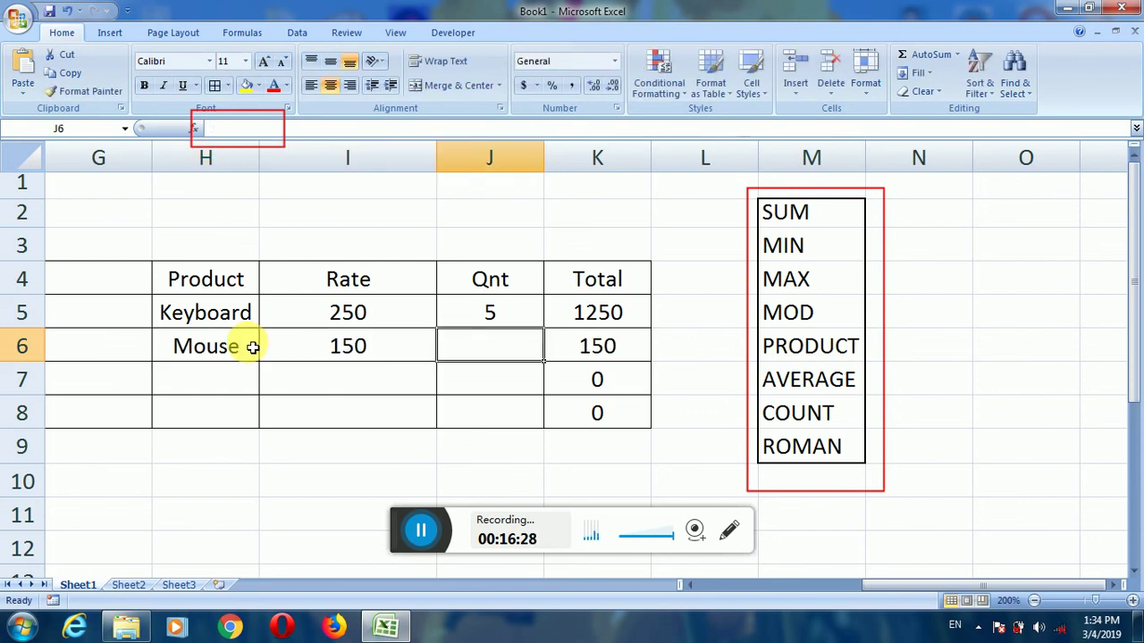
{"action": "type", "text": "2"}
{"action": "key", "text": "Return"}
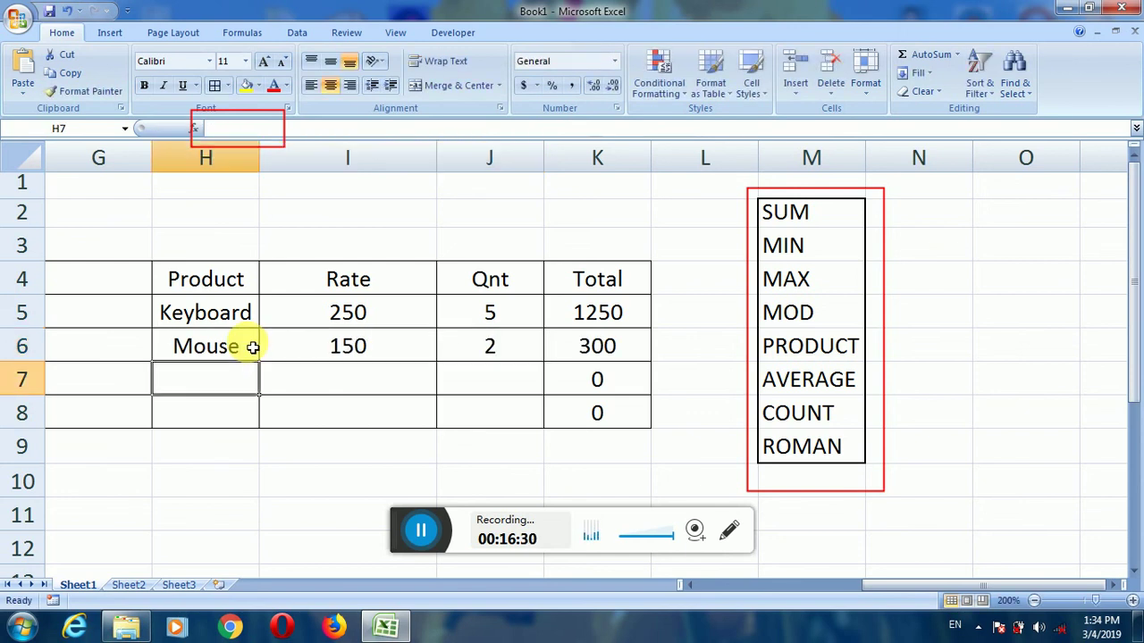
{"action": "left_click", "coordinate": [604, 348]}
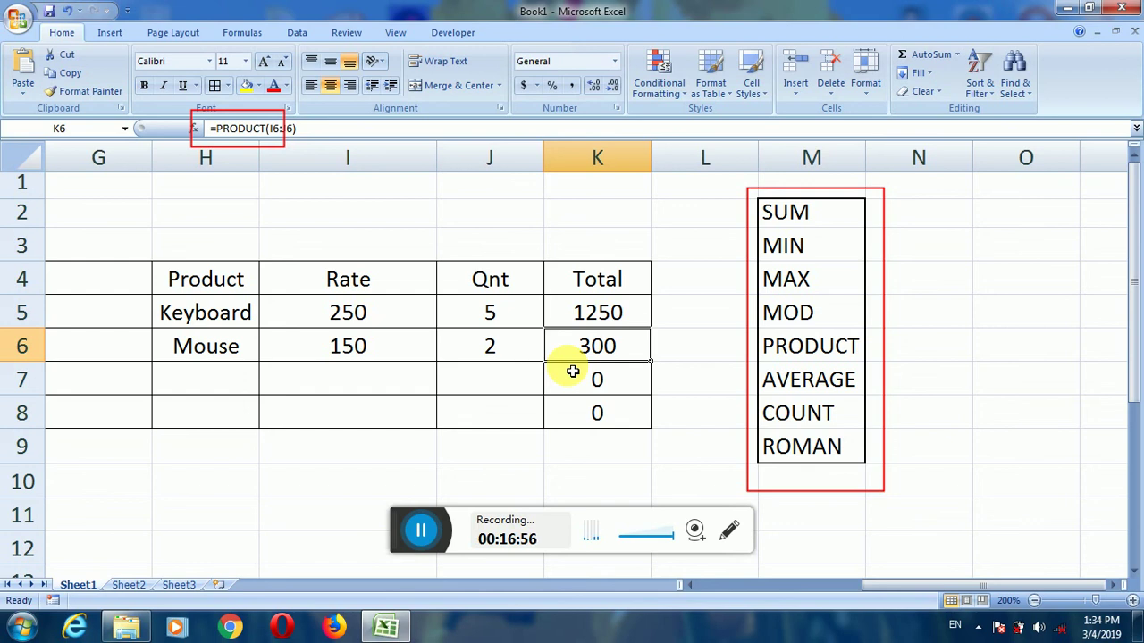
Enter =AVERAGE(10,5) in I9, giving 7.5.
{"action": "left_click", "coordinate": [787, 381]}
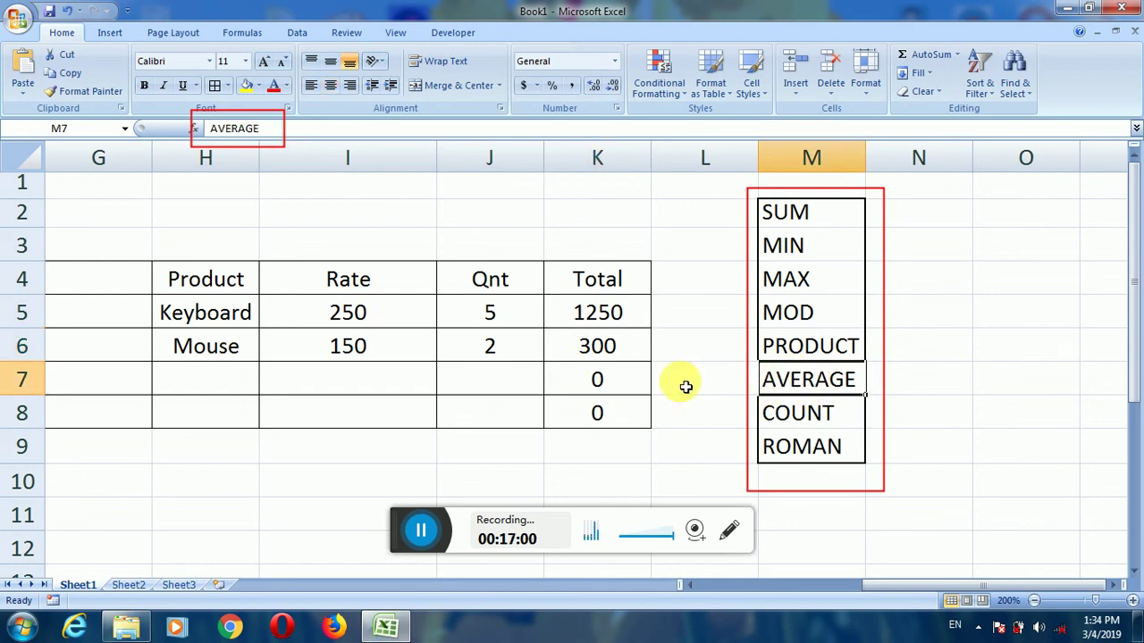
{"action": "left_click", "coordinate": [386, 464]}
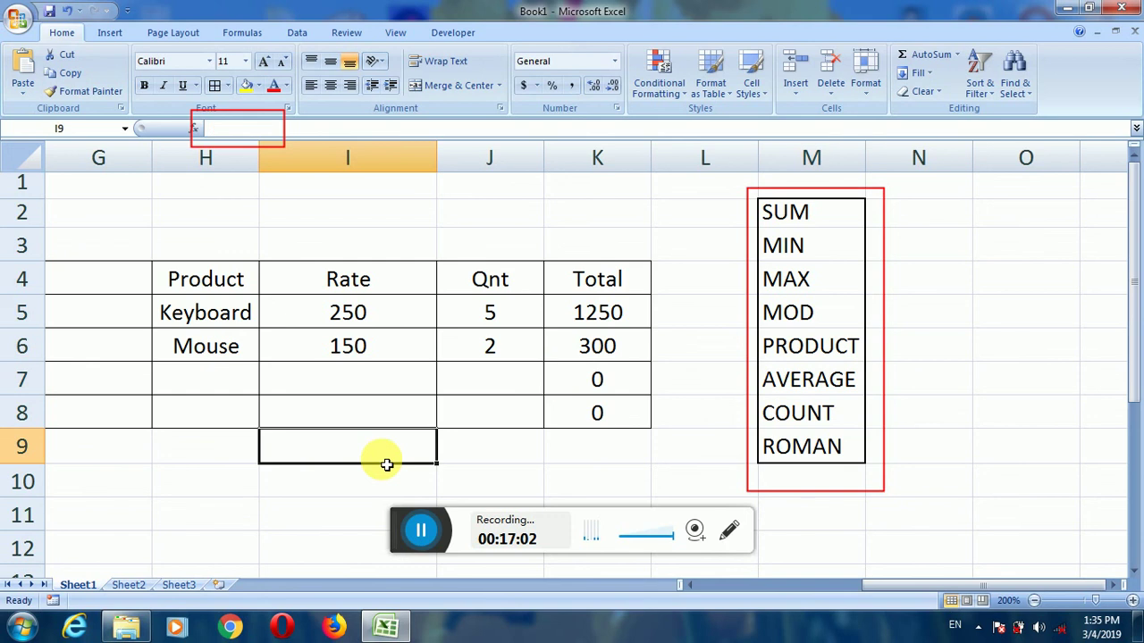
{"action": "left_click", "coordinate": [224, 462]}
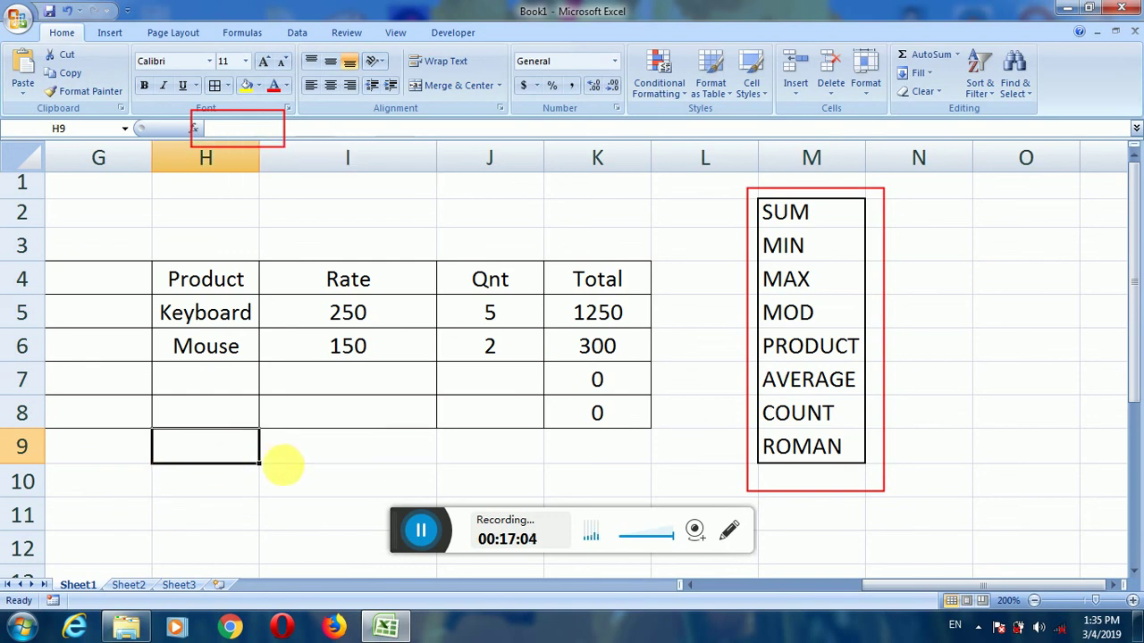
{"action": "left_click", "coordinate": [316, 466]}
{"action": "type", "text": "="}
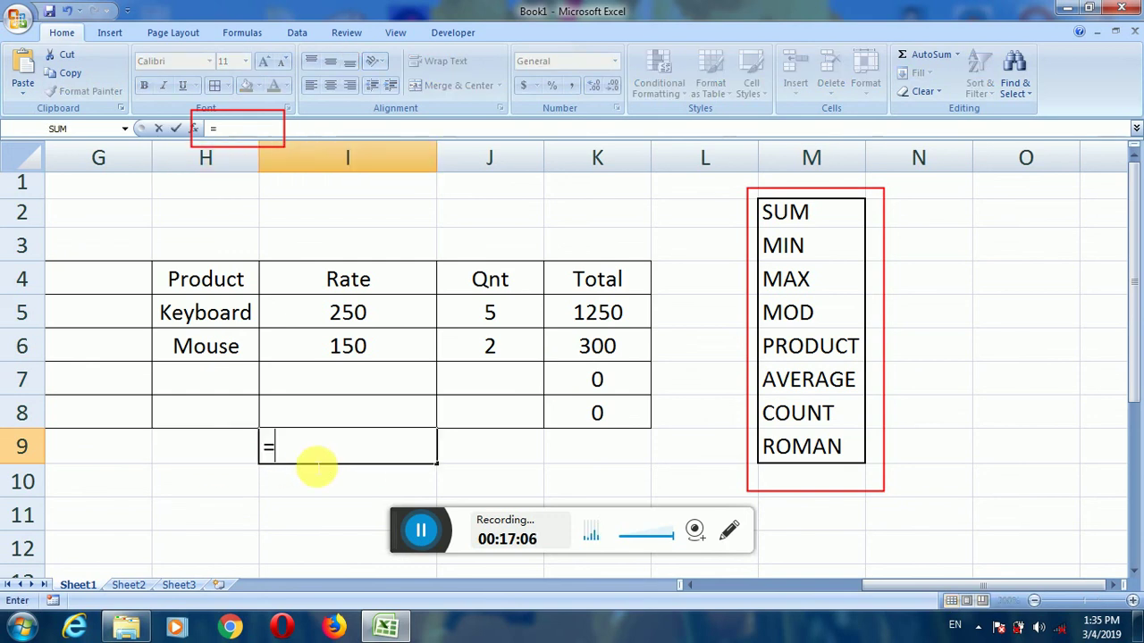
{"action": "type", "text": "average"}
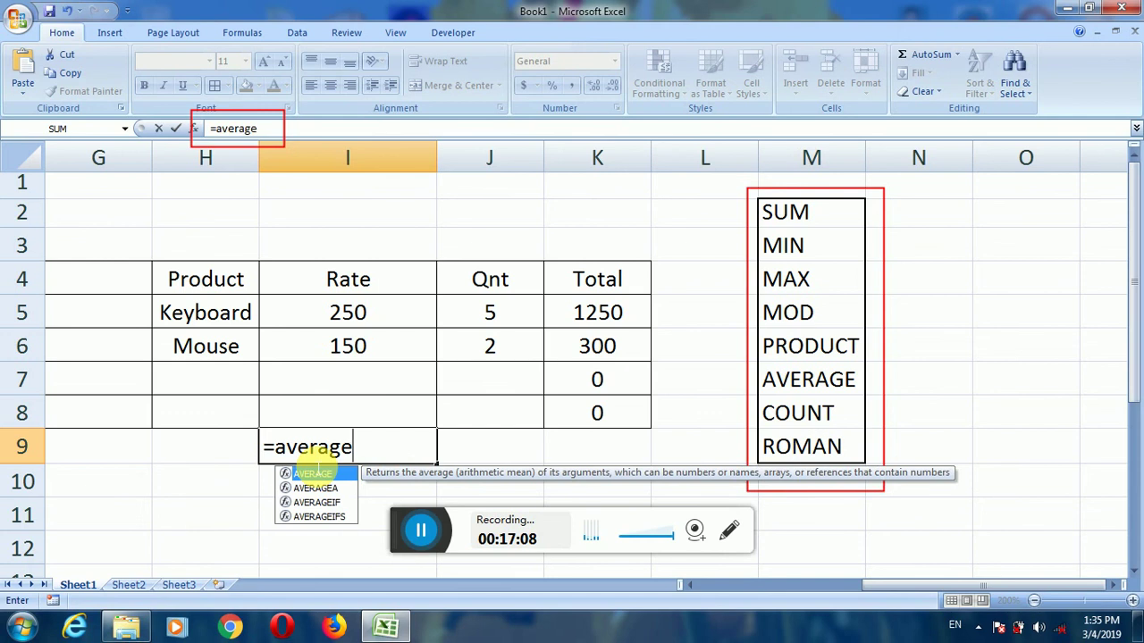
{"action": "type", "text": "("}
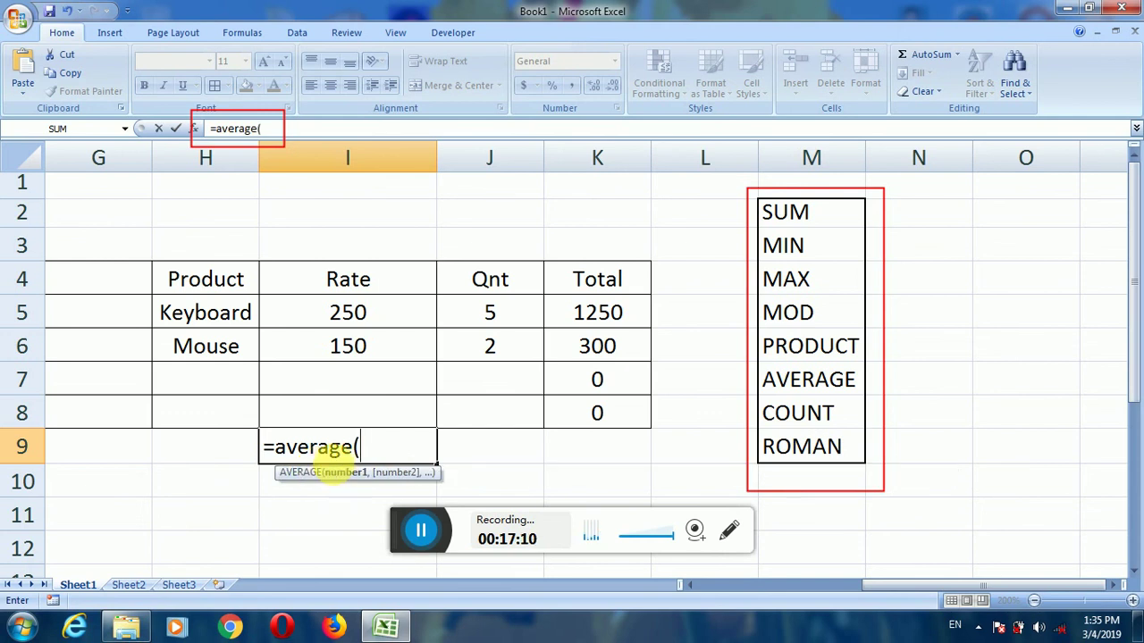
{"action": "type", "text": "10,5)"}
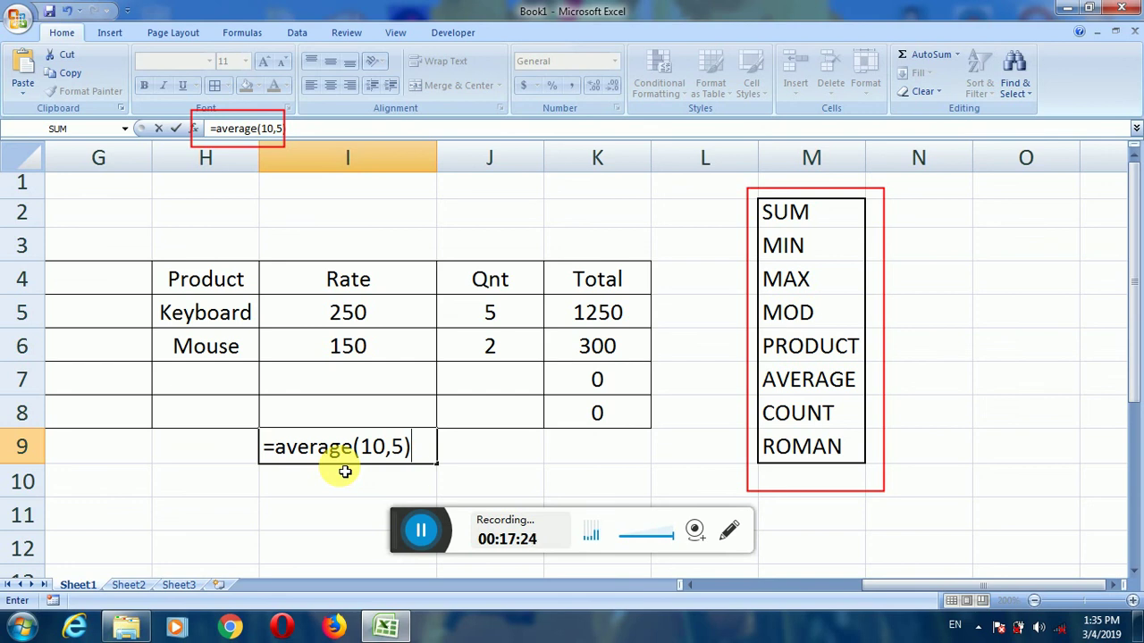
{"action": "key", "text": "Return"}
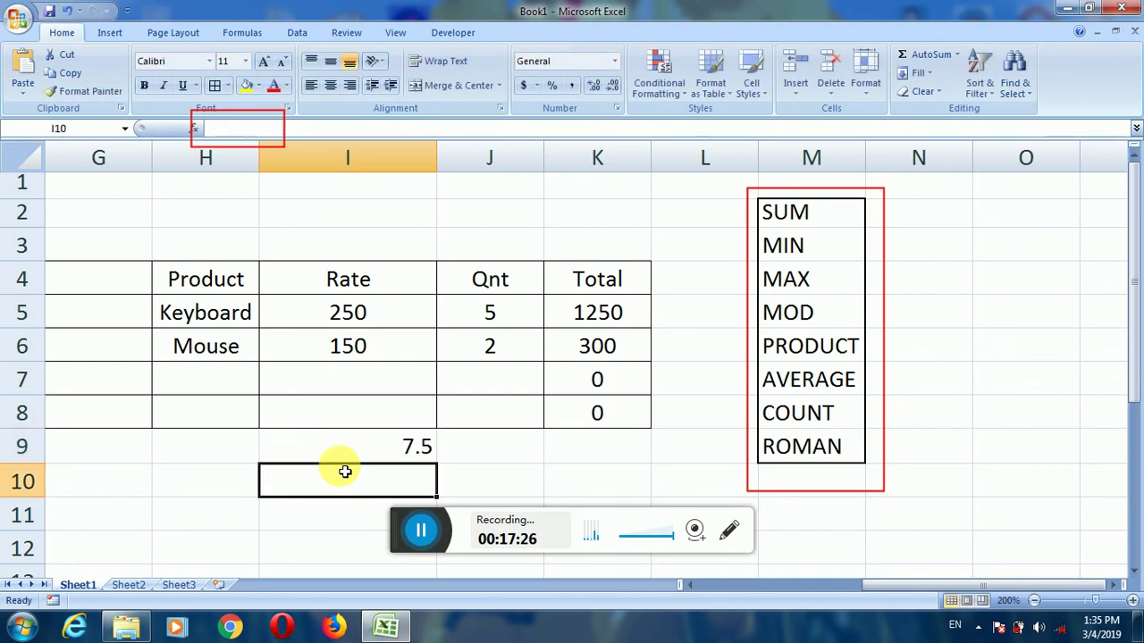
Edit I9's formula to =AVERAGE(11,5) so it shows 8.
{"action": "left_click", "coordinate": [409, 453]}
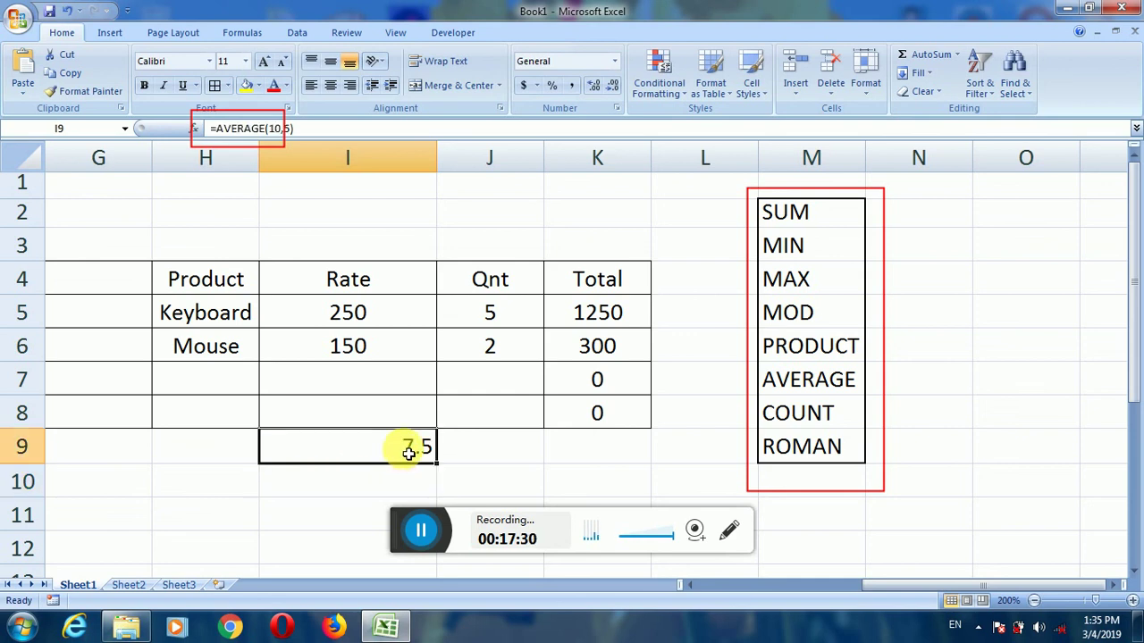
{"action": "double_click", "coordinate": [409, 453]}
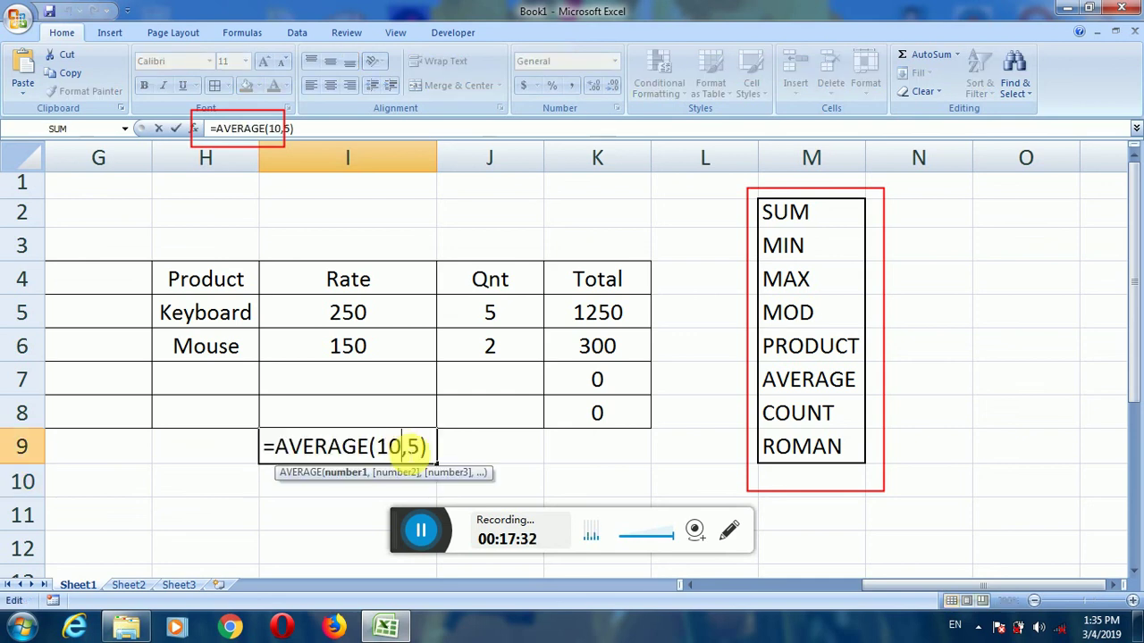
{"action": "key", "text": "BackSpace"}
{"action": "type", "text": "1"}
{"action": "key", "text": "Return"}
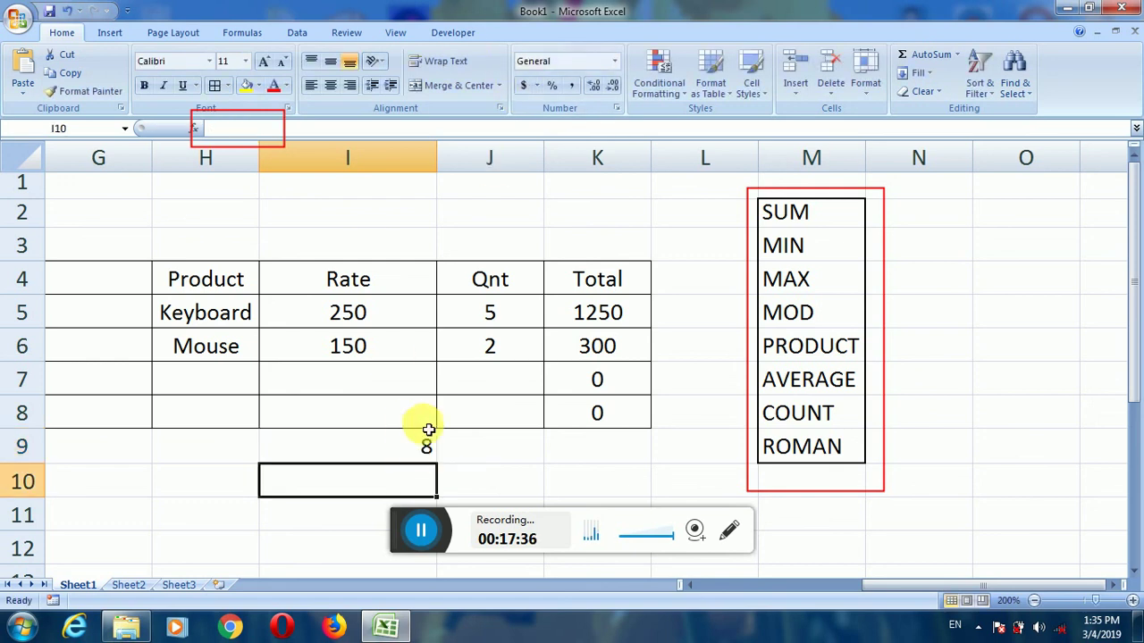
{"action": "left_click", "coordinate": [422, 444]}
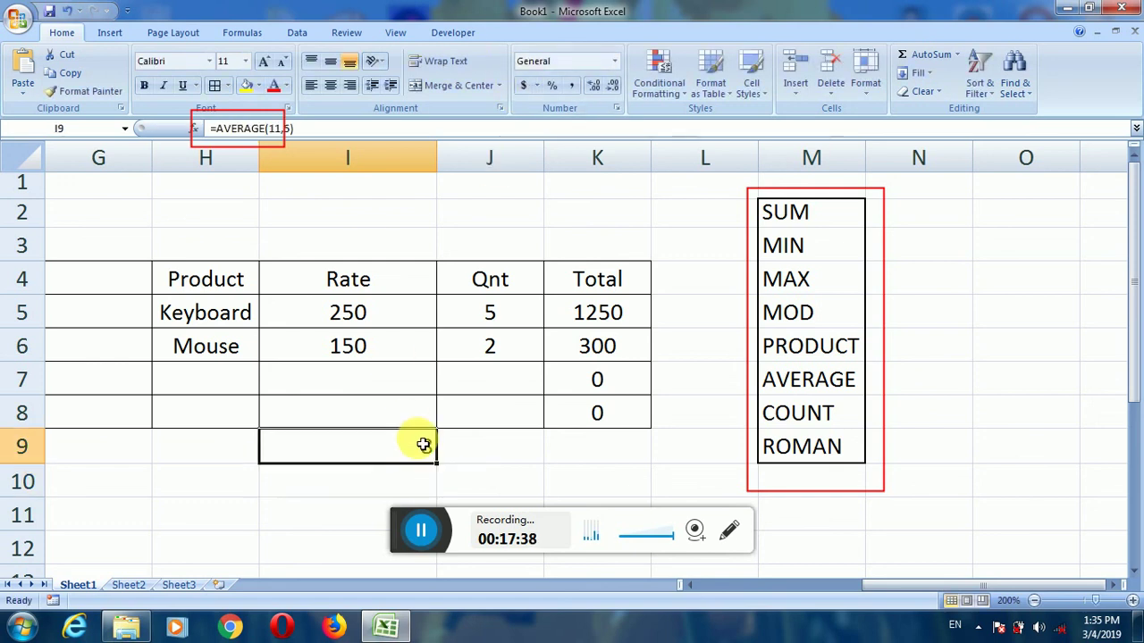
{"action": "double_click", "coordinate": [423, 444]}
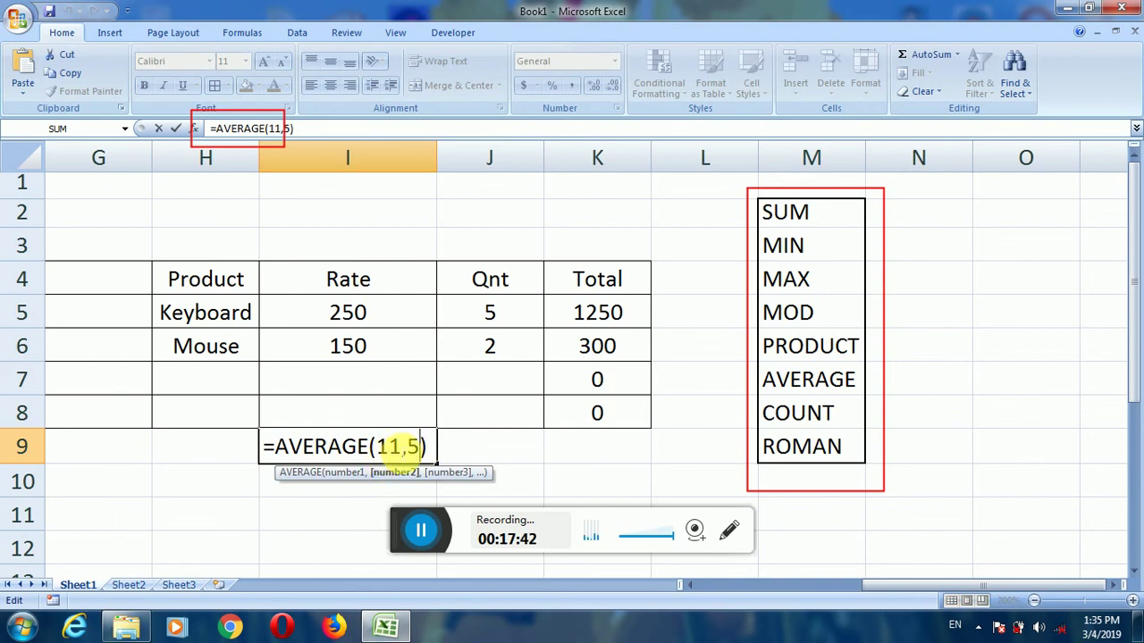
{"action": "key", "text": "Return"}
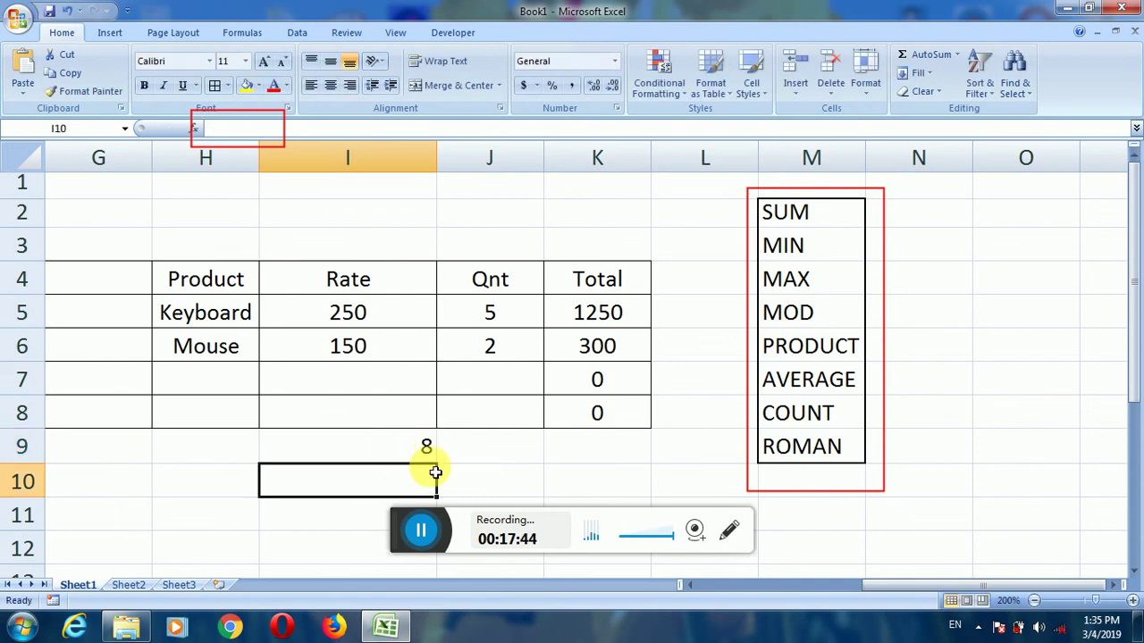
{"action": "left_click", "coordinate": [822, 411]}
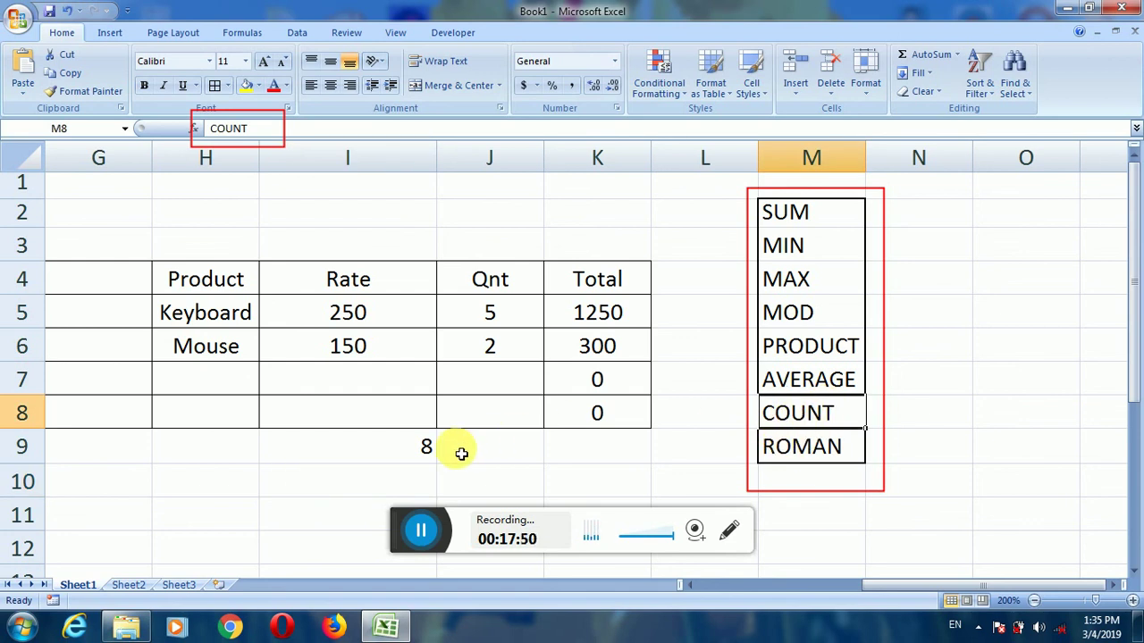
Replace I9's content with =COUNT(4,5,2,4), which returns 4.
{"action": "left_click", "coordinate": [378, 454]}
{"action": "type", "text": "=count("}
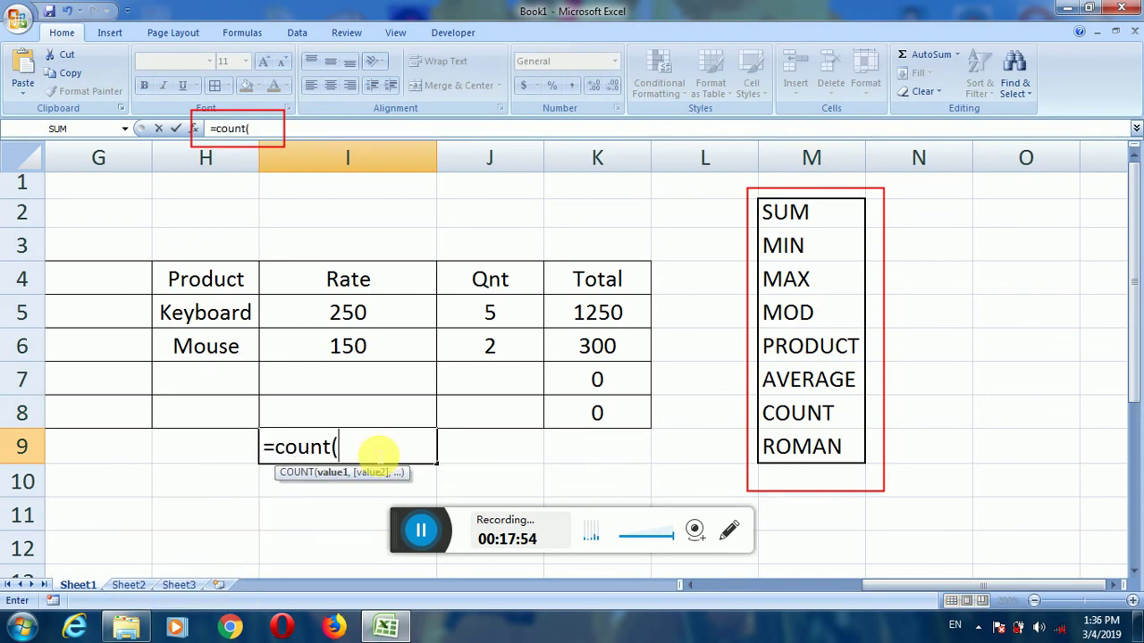
{"action": "type", "text": "4,5,2,4)"}
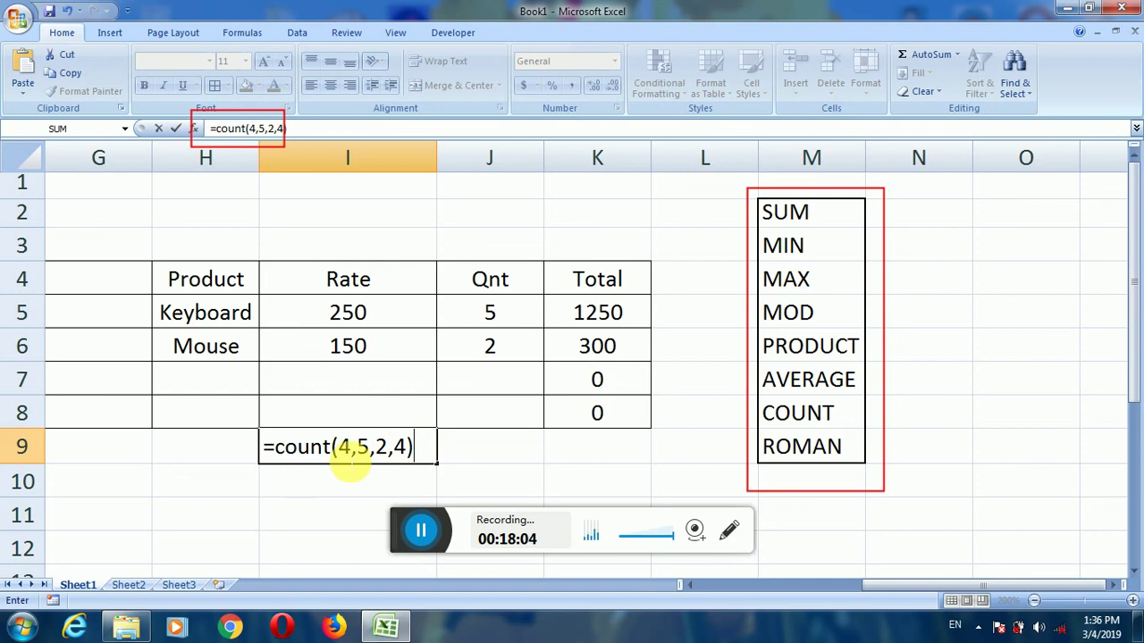
{"action": "key", "text": "Return"}
{"action": "left_click", "coordinate": [349, 458]}
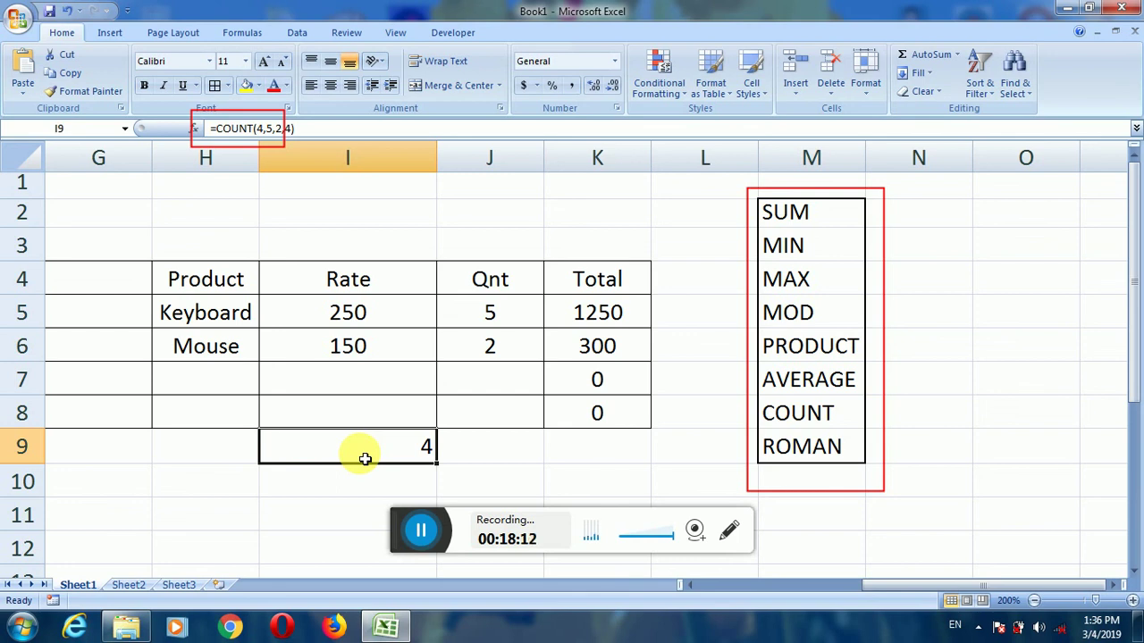
{"action": "left_click", "coordinate": [774, 452]}
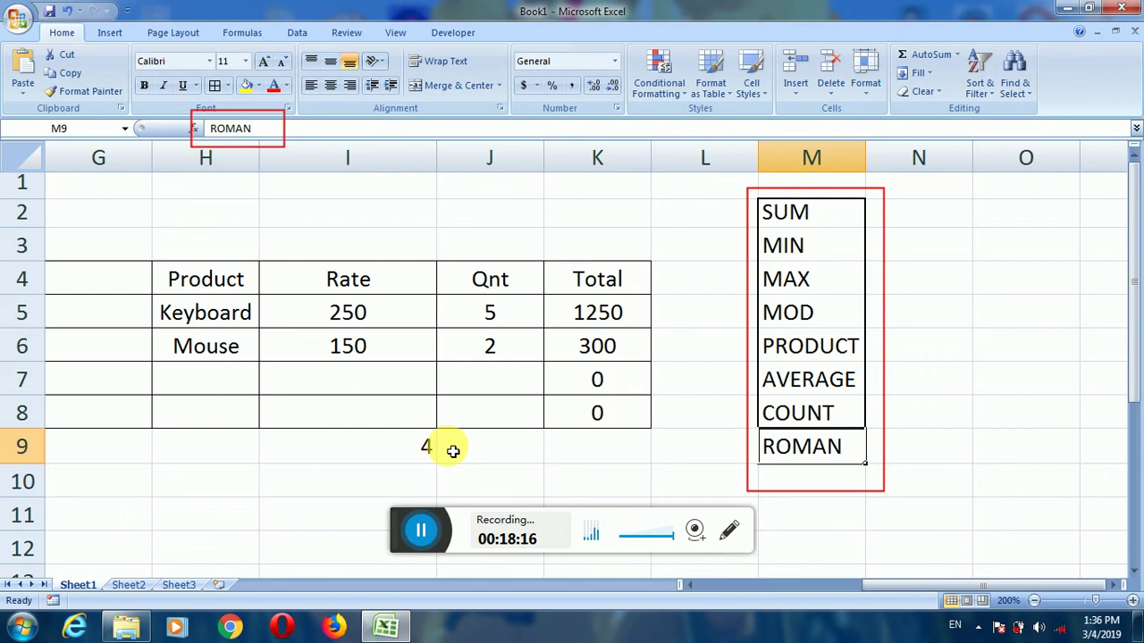
Enter =ROMAN(5) in I10, showing V.
{"action": "left_click", "coordinate": [368, 451]}
{"action": "left_click", "coordinate": [341, 484]}
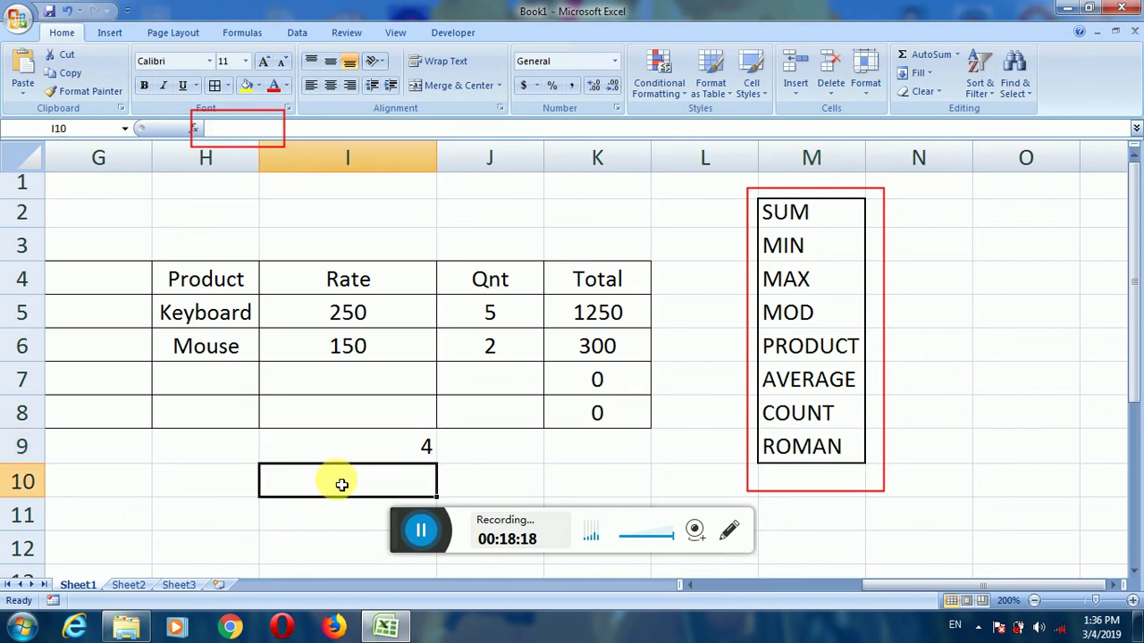
{"action": "type", "text": "=roman(5"}
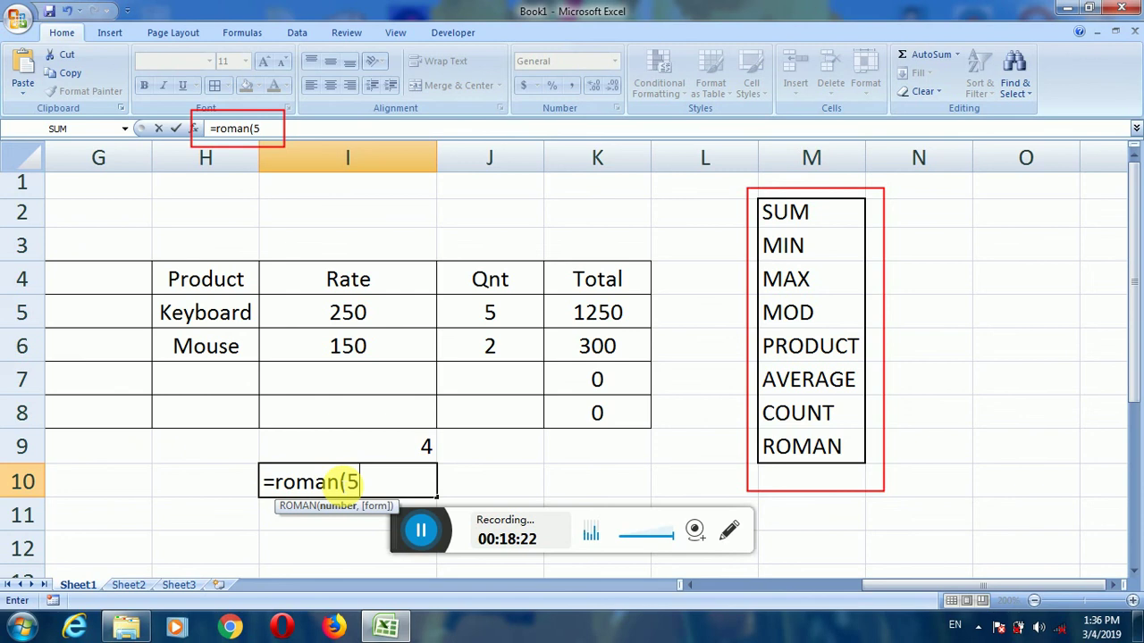
{"action": "type", "text": ")"}
{"action": "key", "text": "Return"}
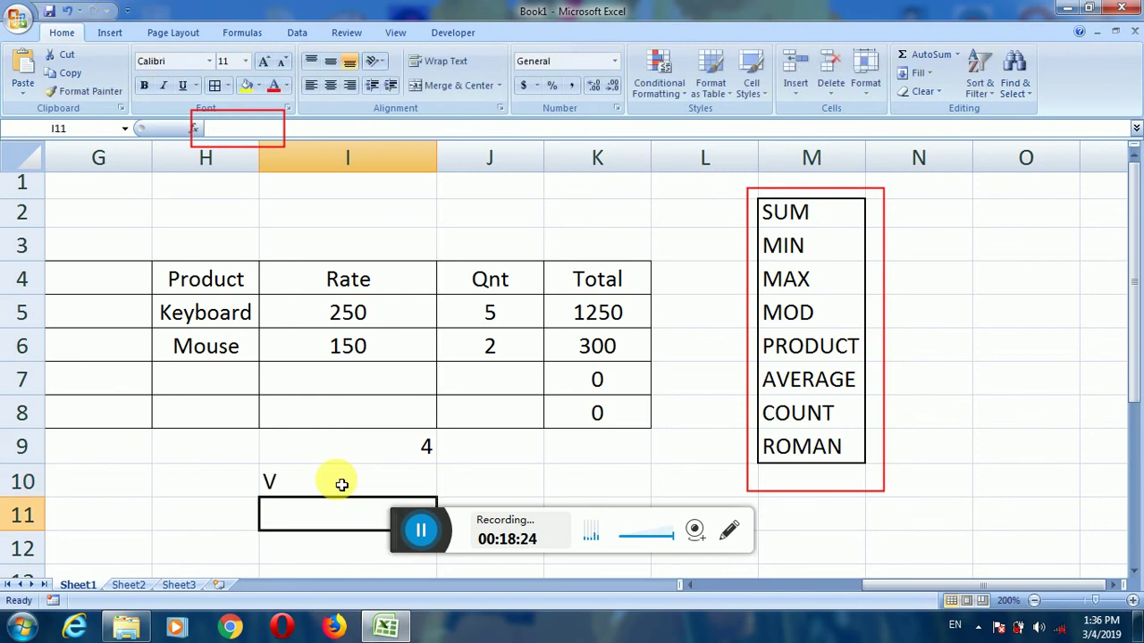
Change I10's ROMAN argument to 10 so it displays X.
{"action": "left_click", "coordinate": [336, 481]}
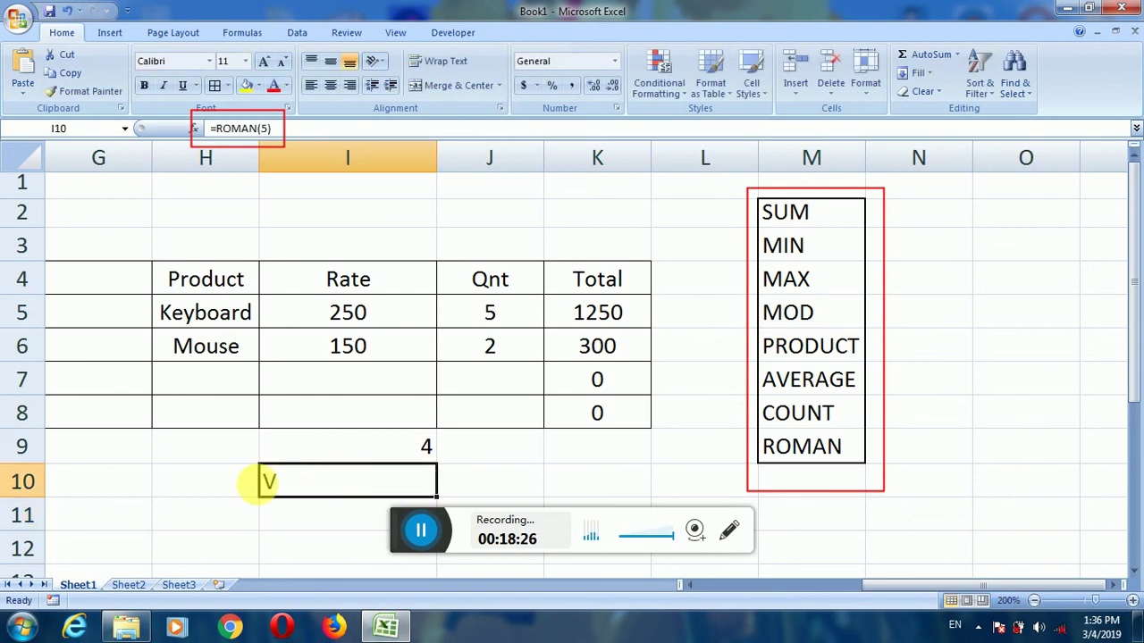
{"action": "double_click", "coordinate": [296, 485]}
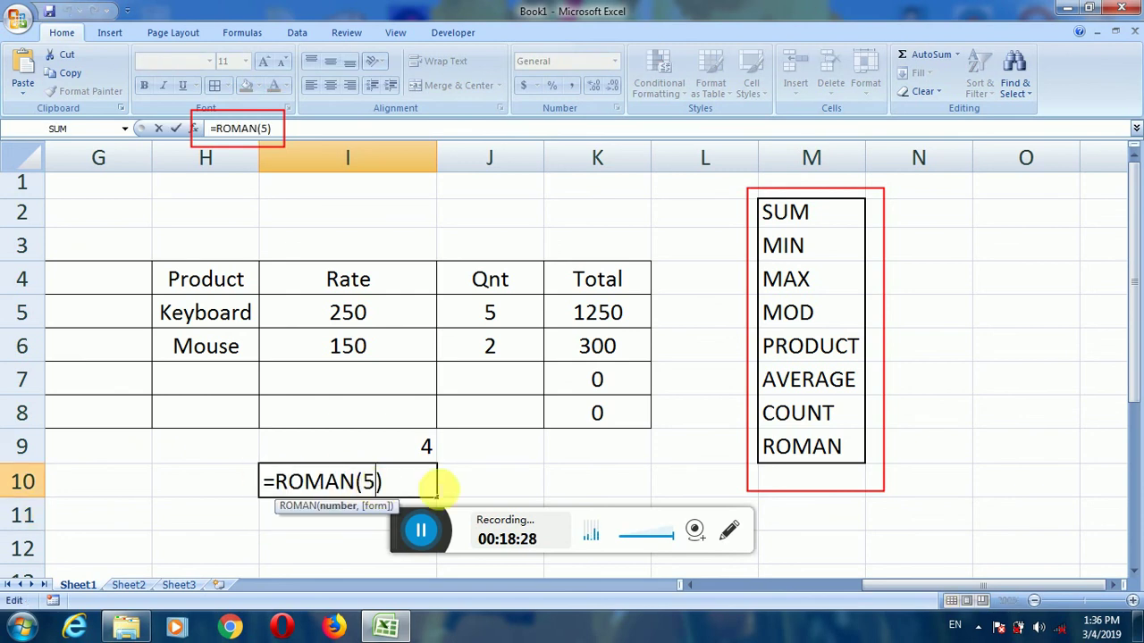
{"action": "key", "text": "BackSpace"}
{"action": "type", "text": "10"}
{"action": "key", "text": "Return"}
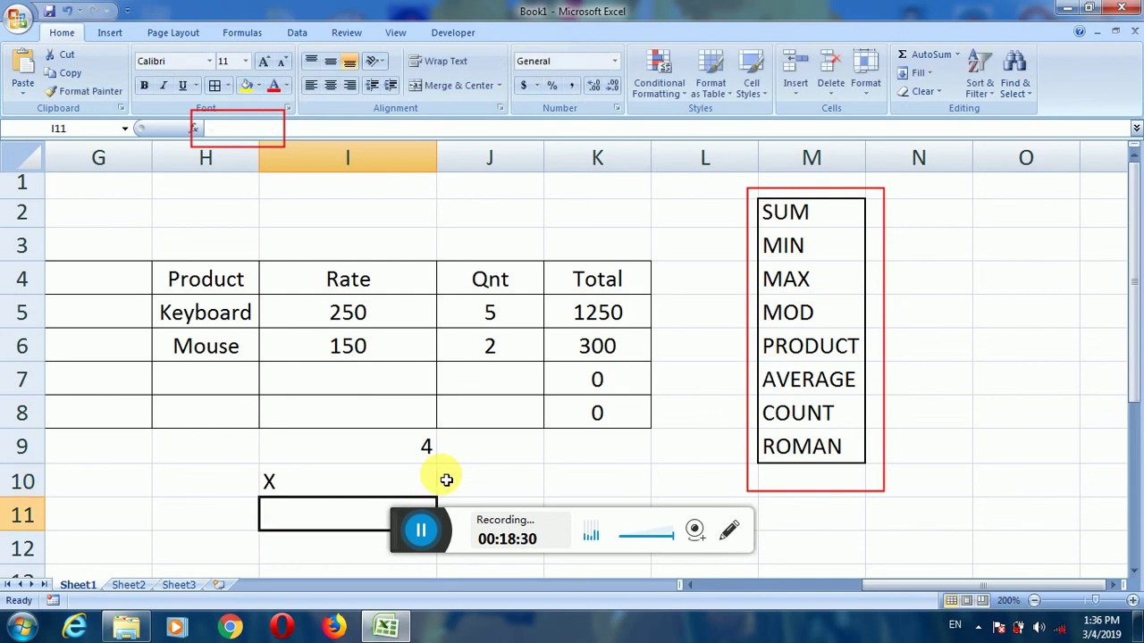
{"action": "left_click", "coordinate": [390, 484]}
{"action": "double_click", "coordinate": [389, 485]}
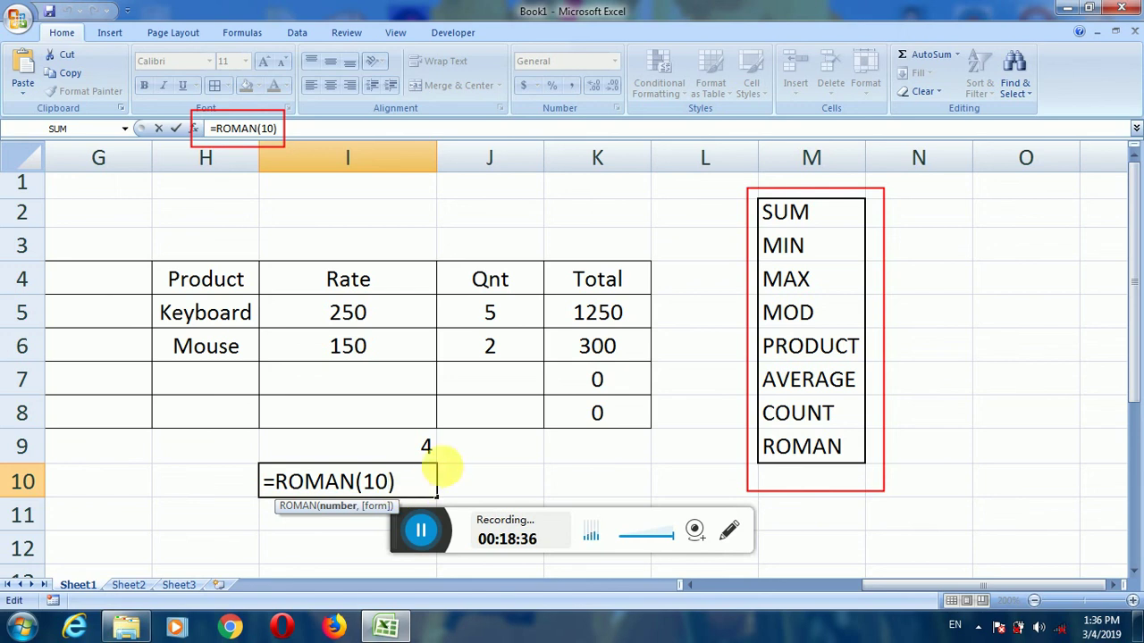
{"action": "key", "text": "Return"}
{"action": "left_click", "coordinate": [412, 484]}
{"action": "left_click", "coordinate": [394, 447]}
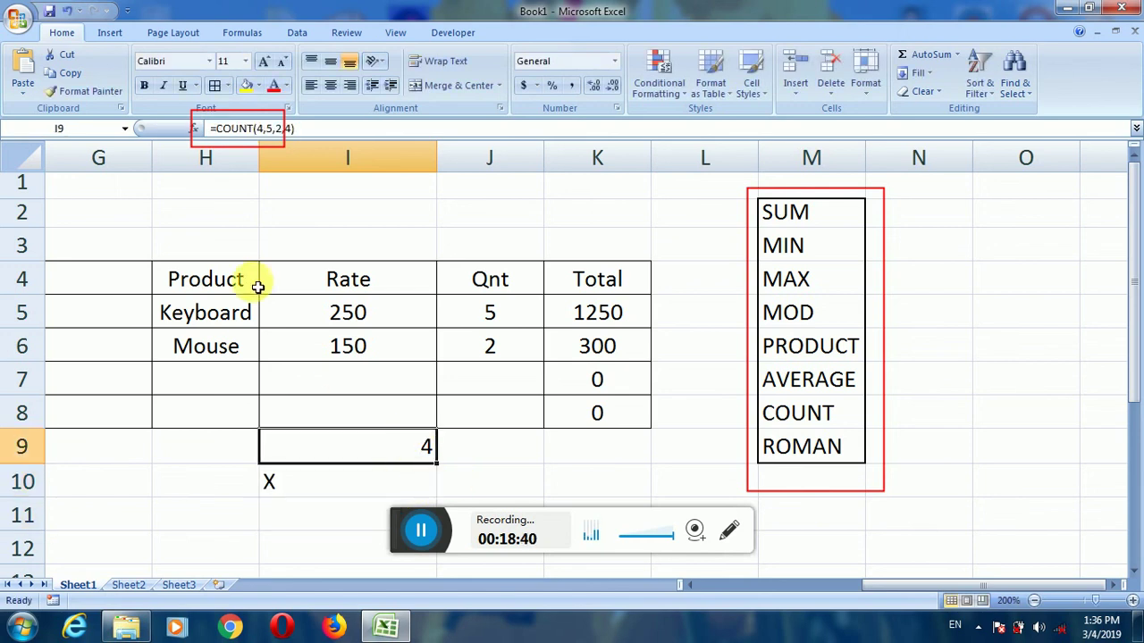
Enter 15 in H2 as the input number.
{"action": "left_click", "coordinate": [230, 217]}
{"action": "type", "text": "10"}
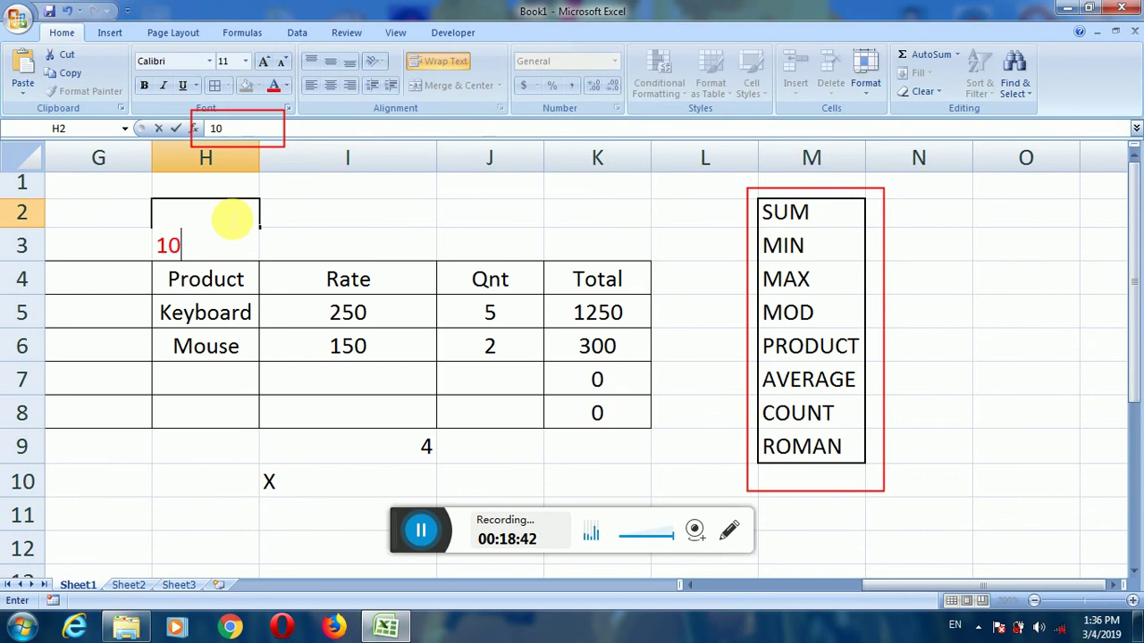
{"action": "key", "text": "BackSpace"}
{"action": "key", "text": "BackSpace"}
{"action": "type", "text": "15"}
{"action": "key", "text": "Tab"}
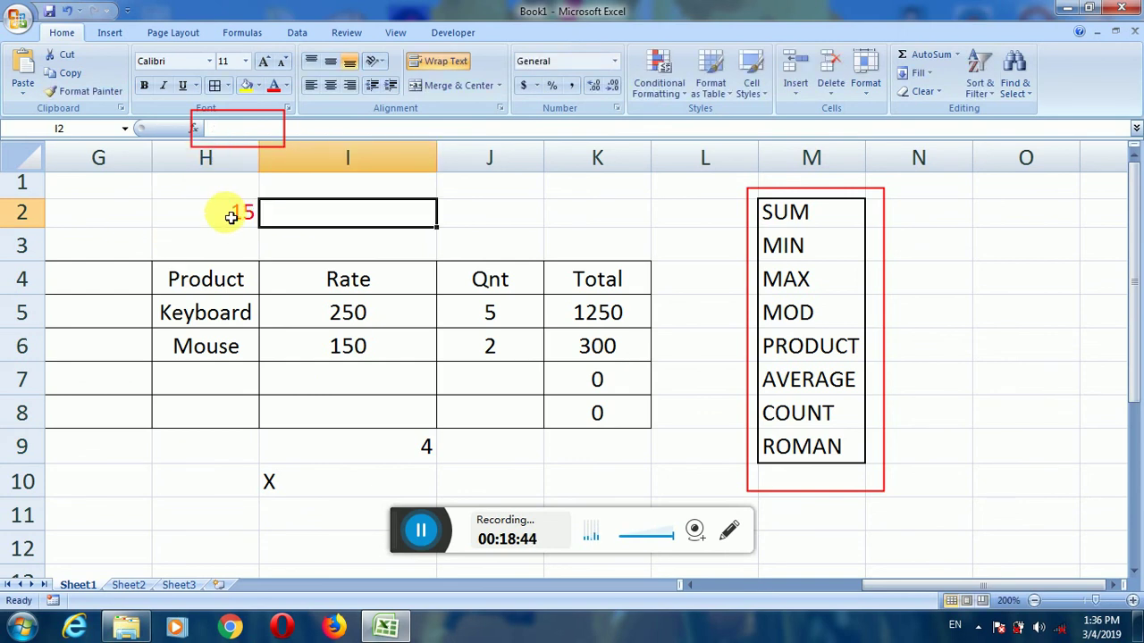
Put =ROMAN(H2) in I2 and centre its XV result.
{"action": "left_click", "coordinate": [460, 217]}
{"action": "left_click", "coordinate": [427, 216]}
{"action": "type", "text": "=roman("}
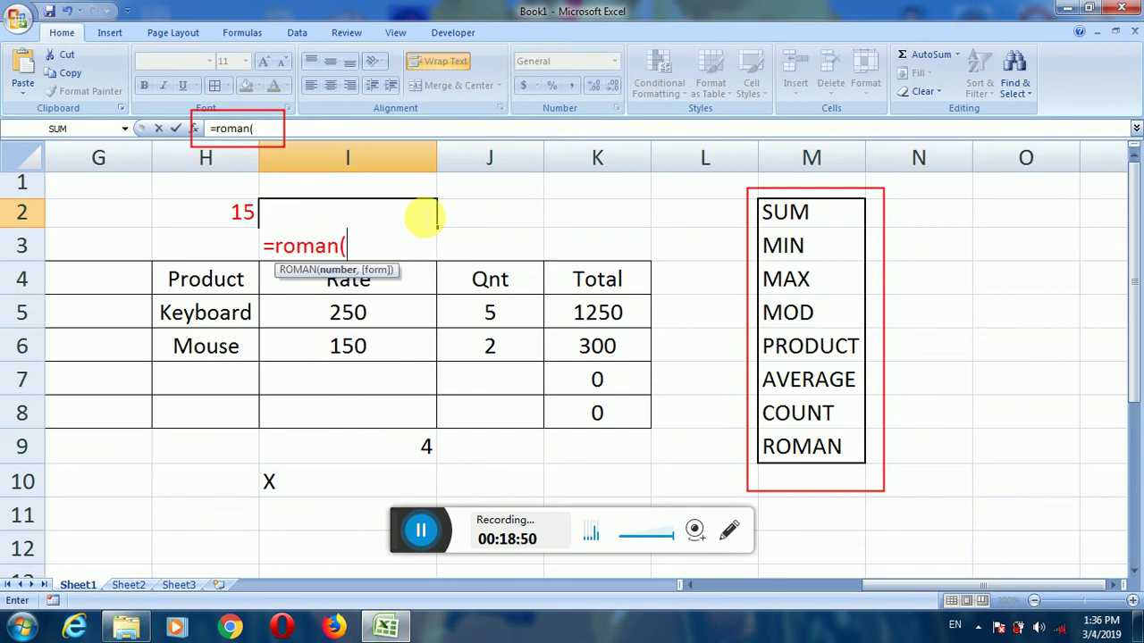
{"action": "left_click", "coordinate": [244, 220]}
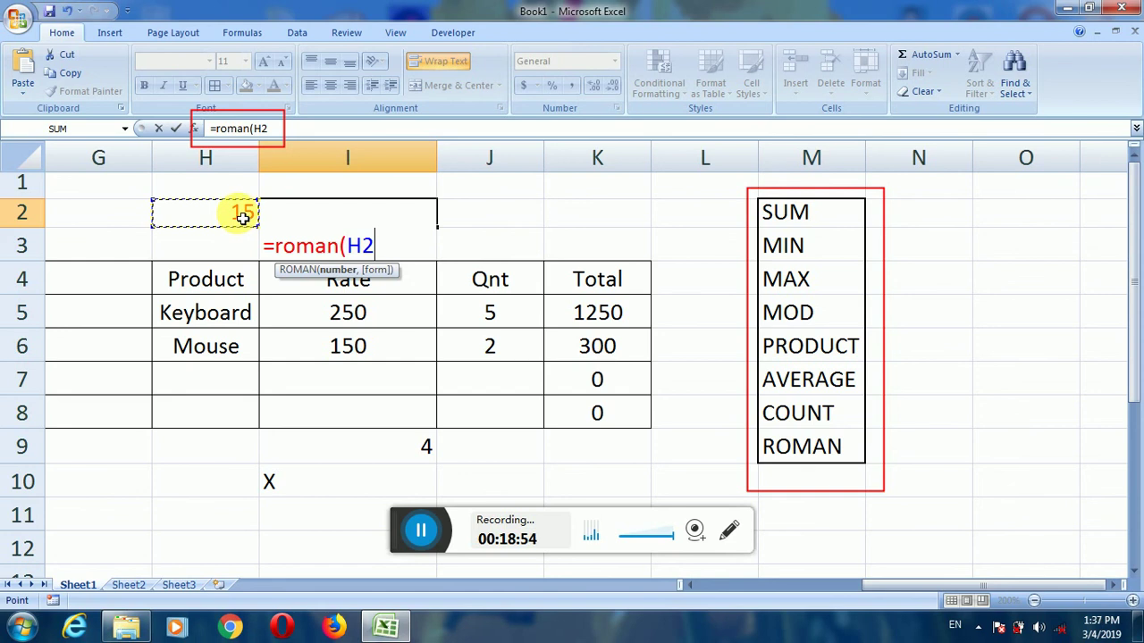
{"action": "type", "text": ")"}
{"action": "key", "text": "Return"}
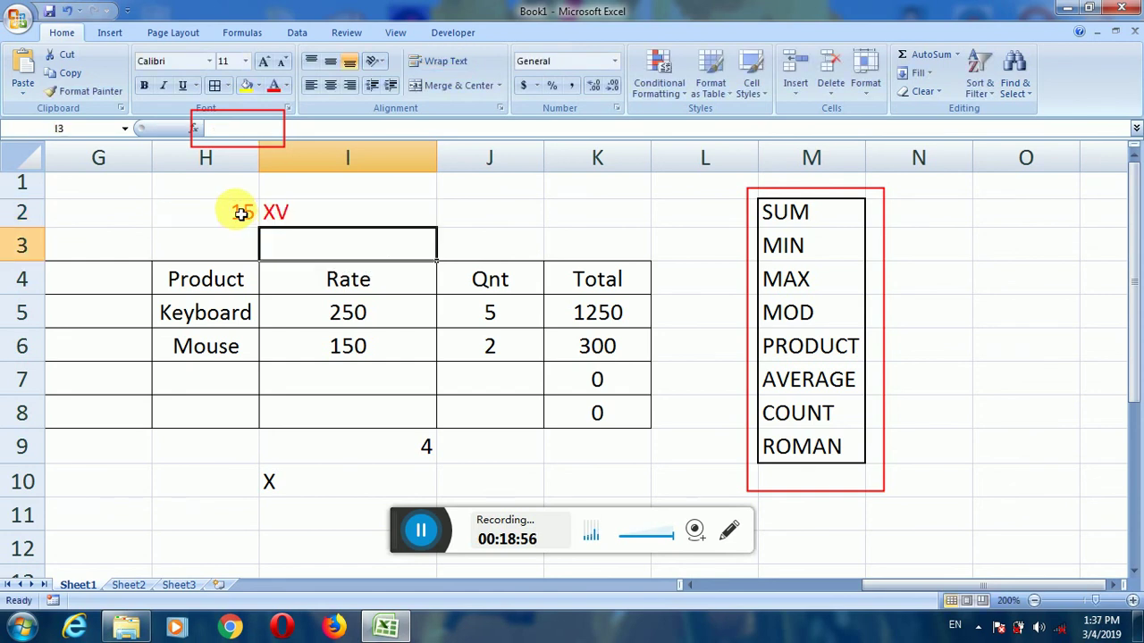
{"action": "left_click", "coordinate": [272, 222]}
{"action": "left_click", "coordinate": [330, 85]}
Change H2 to 20 and then 25, turning I2 into XX and XXV.
{"action": "left_click", "coordinate": [219, 211]}
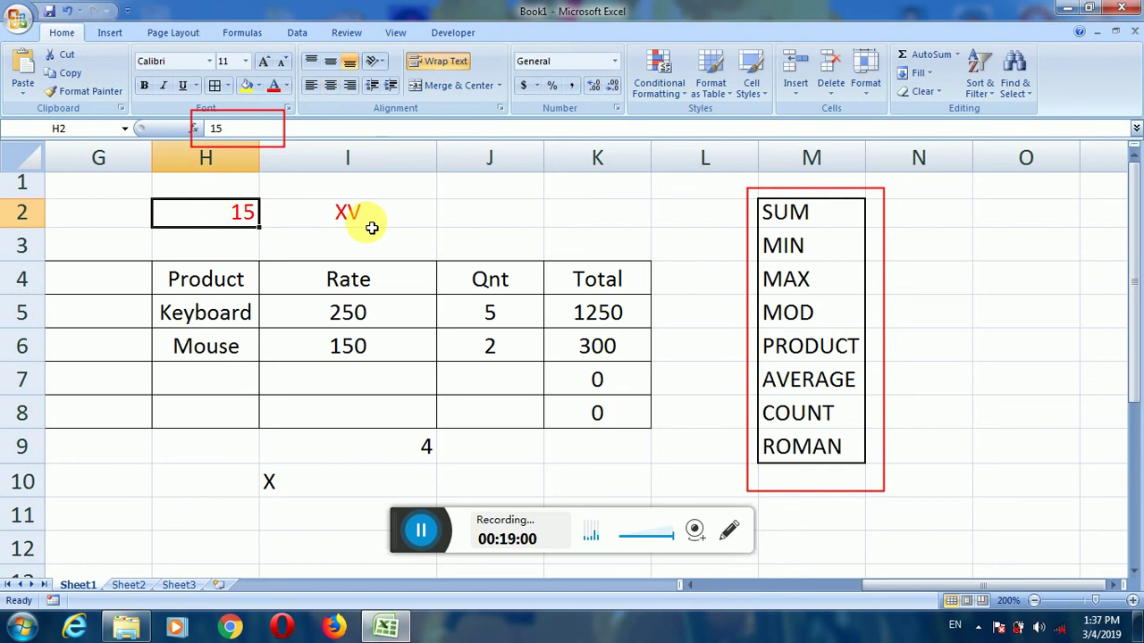
{"action": "left_click", "coordinate": [291, 217]}
{"action": "left_click", "coordinate": [224, 221]}
{"action": "type", "text": "20"}
{"action": "key", "text": "Return"}
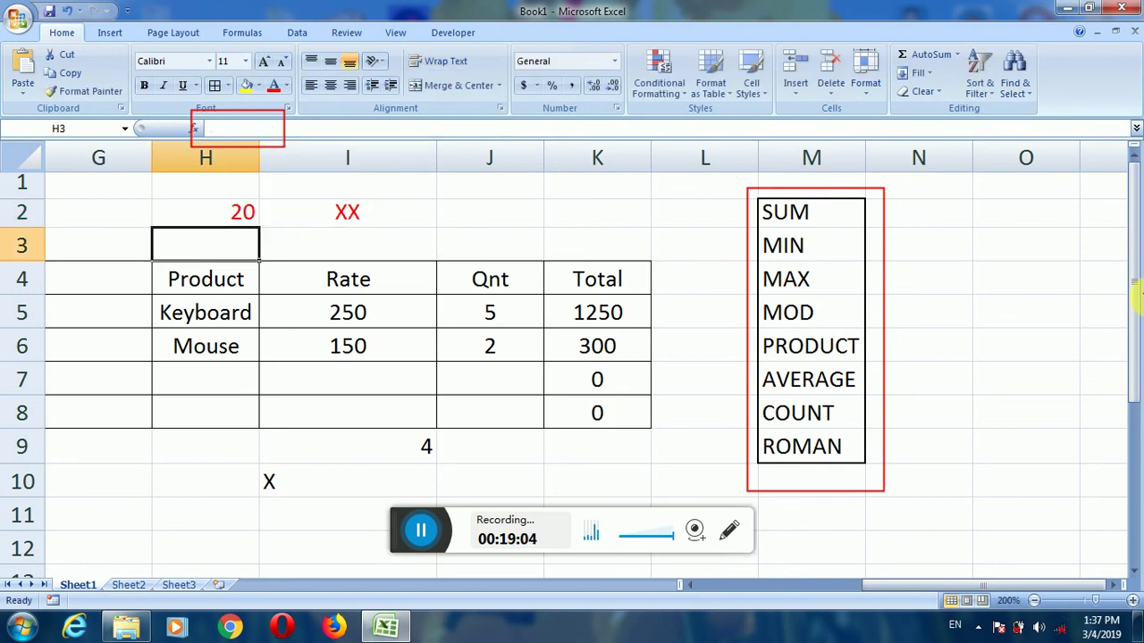
{"action": "key", "text": "Up"}
{"action": "type", "text": "25"}
{"action": "key", "text": "Return"}
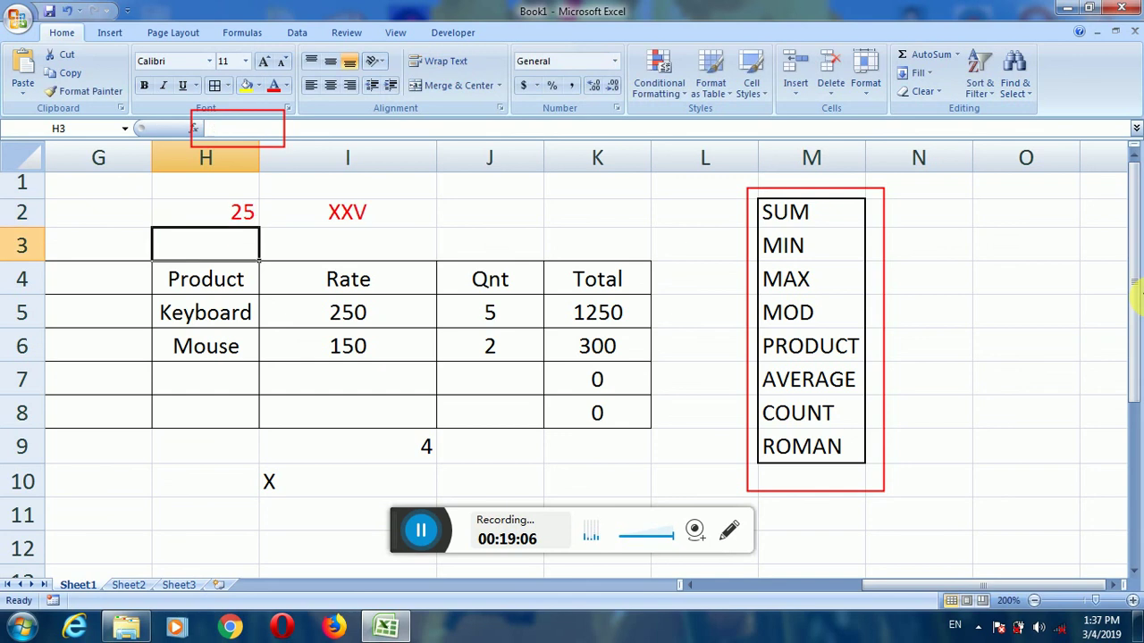
Try 100 and 50 in H2, checking I2 shows C and L.
{"action": "left_click", "coordinate": [396, 214]}
{"action": "left_click", "coordinate": [243, 212]}
{"action": "type", "text": "10"}
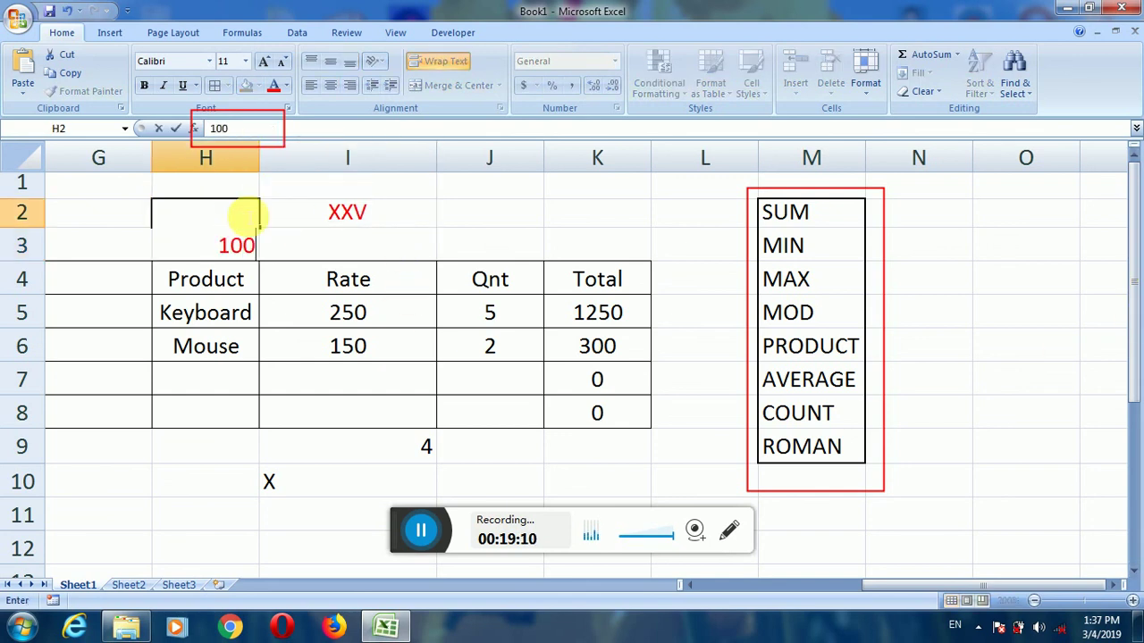
{"action": "type", "text": "0"}
{"action": "key", "text": "Return"}
{"action": "left_click", "coordinate": [348, 218]}
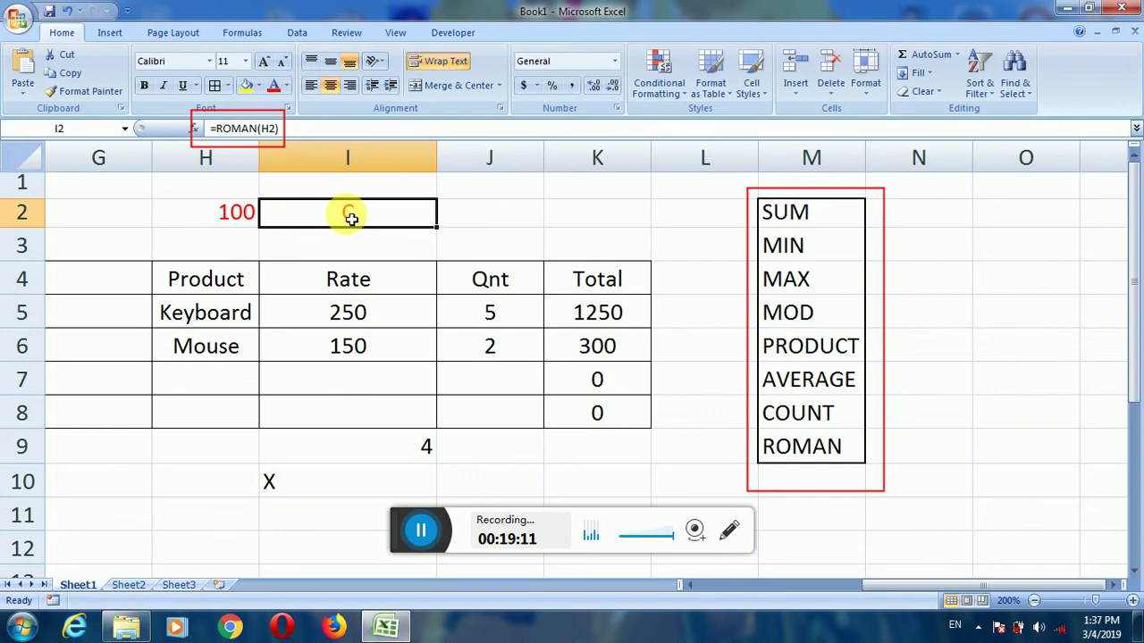
{"action": "left_click", "coordinate": [220, 223]}
{"action": "type", "text": "50"}
{"action": "key", "text": "Return"}
{"action": "left_click", "coordinate": [372, 217]}
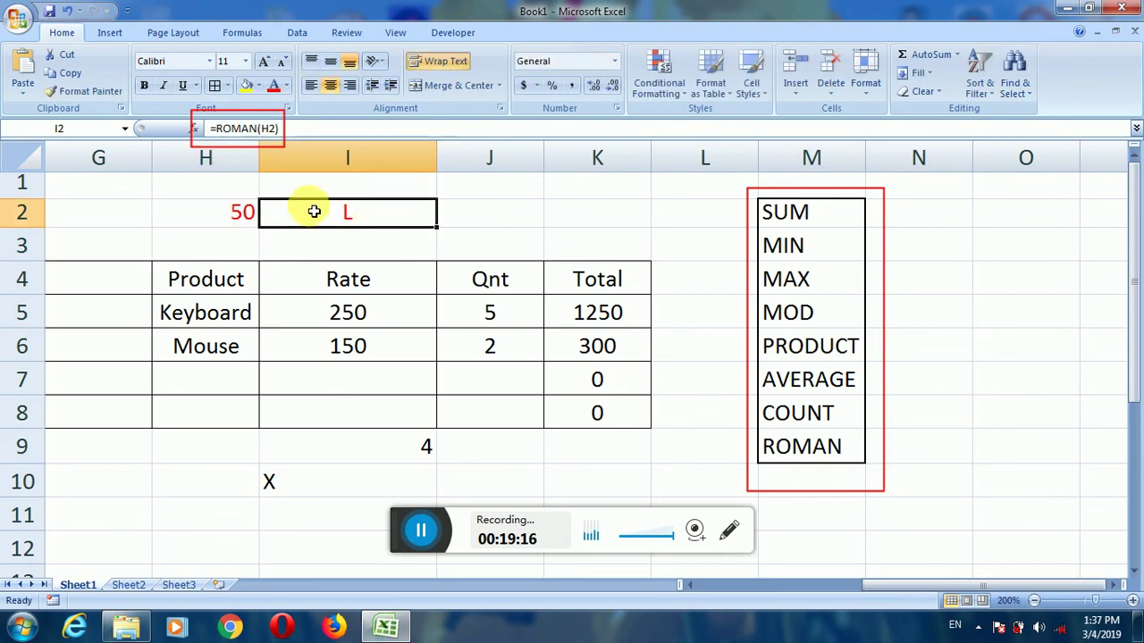
Try 25, 1 and 150 in H2 to test the Roman conversion.
{"action": "left_click", "coordinate": [243, 212]}
{"action": "type", "text": "25"}
{"action": "key", "text": "Return"}
{"action": "left_click", "coordinate": [241, 219]}
{"action": "type", "text": "1"}
{"action": "key", "text": "Return"}
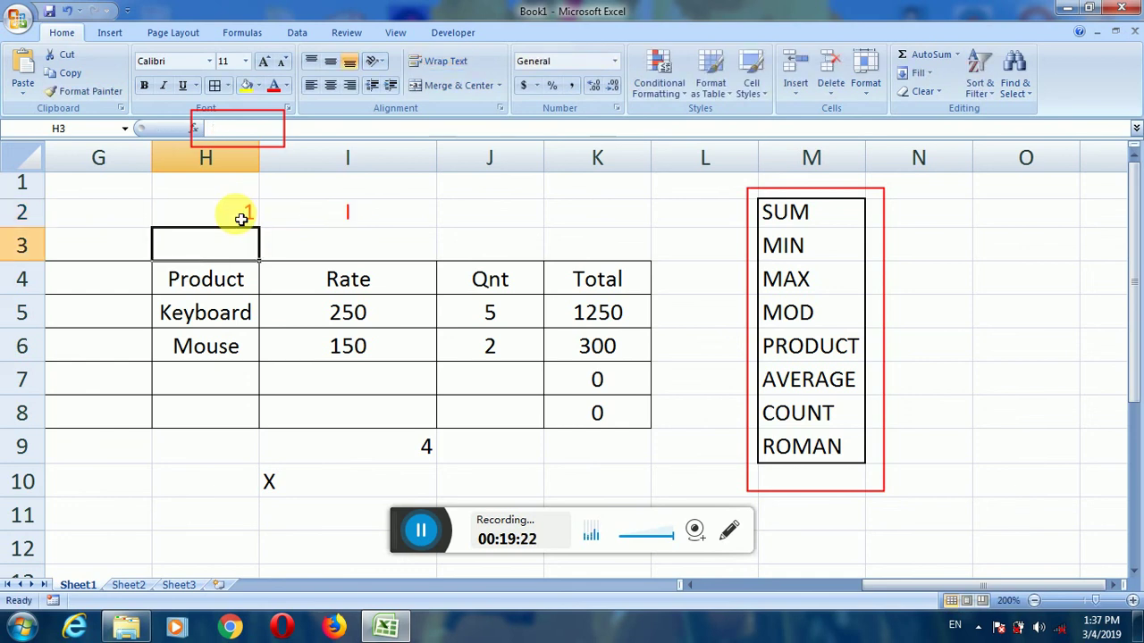
{"action": "left_click", "coordinate": [241, 219]}
{"action": "type", "text": "150"}
{"action": "key", "text": "Return"}
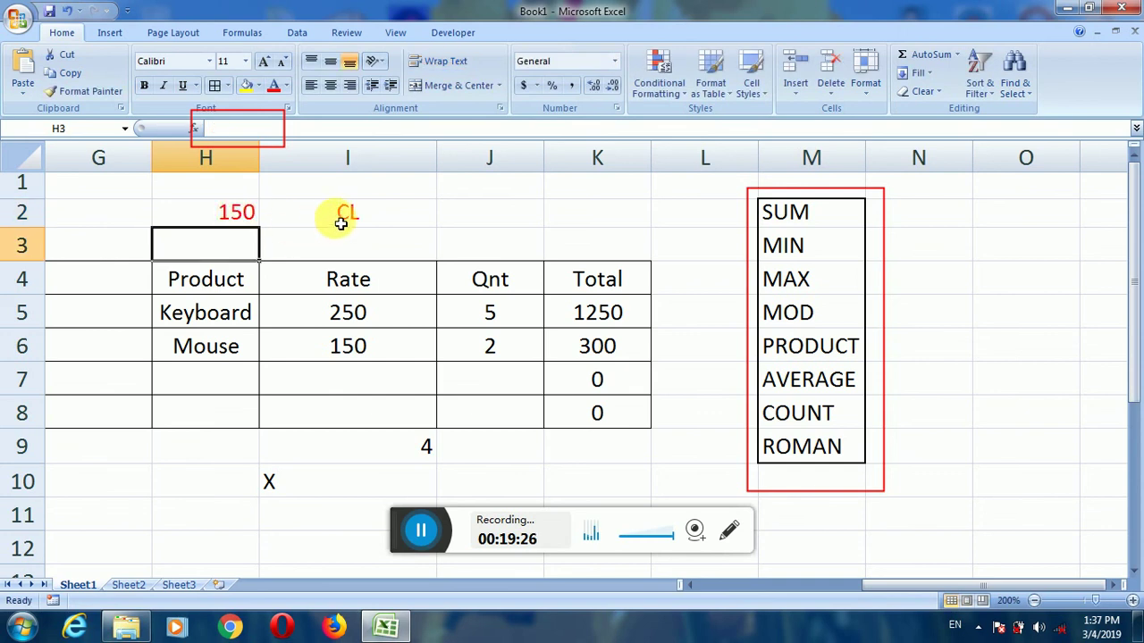
Try 350 and finally 80 in H2, leaving LXXX in I2.
{"action": "left_click", "coordinate": [253, 215]}
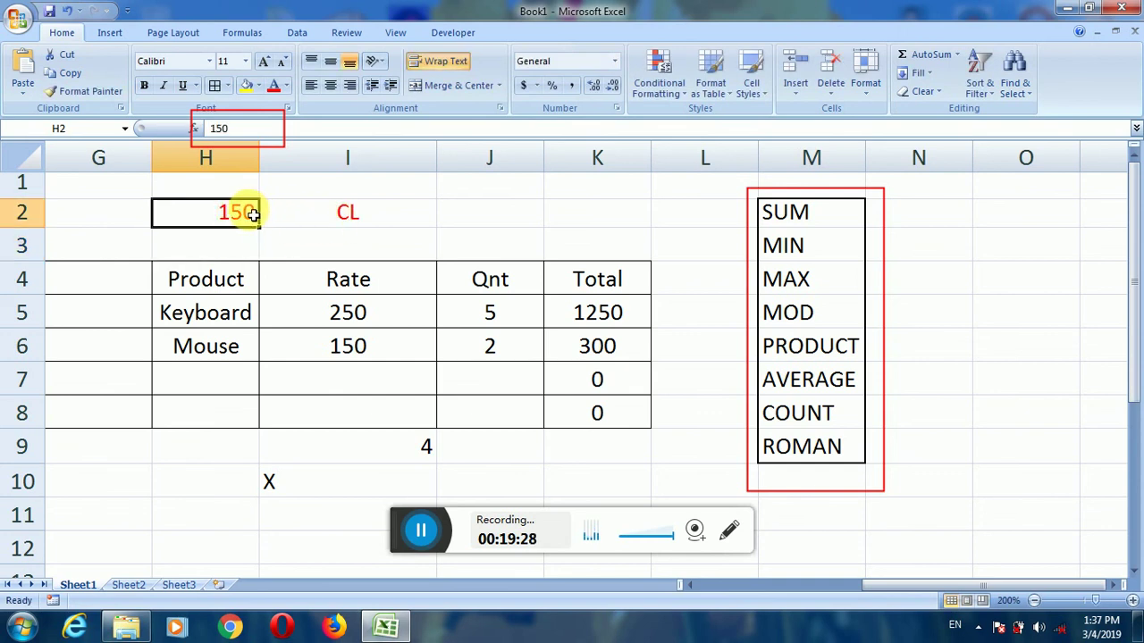
{"action": "type", "text": "350"}
{"action": "key", "text": "Return"}
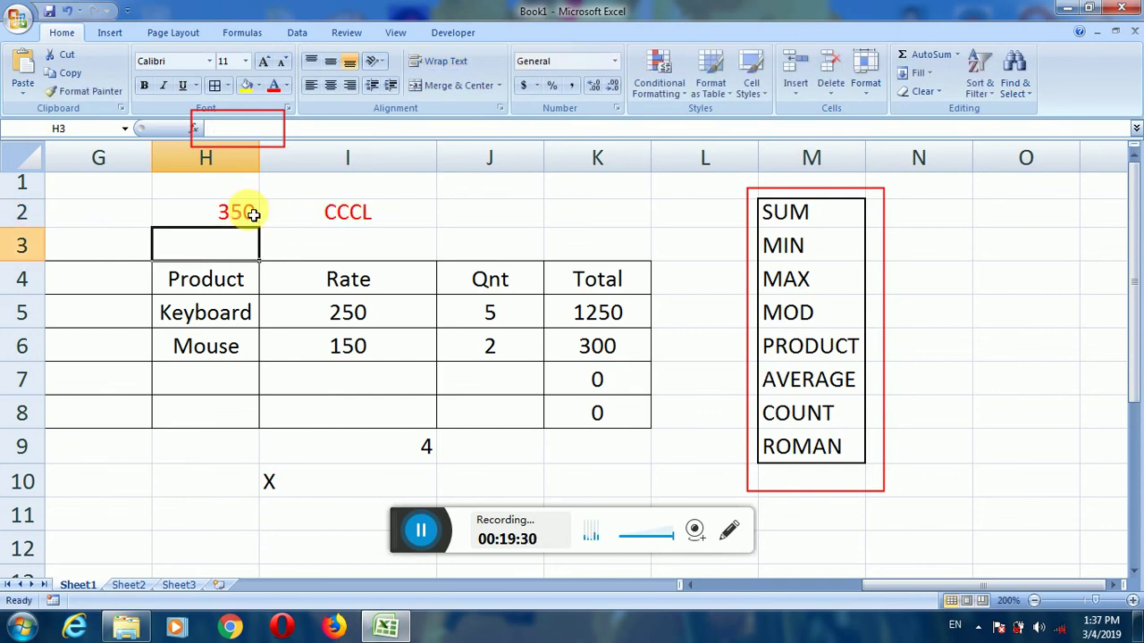
{"action": "left_click", "coordinate": [253, 215]}
{"action": "left_click", "coordinate": [365, 214]}
{"action": "left_click", "coordinate": [251, 215]}
{"action": "type", "text": "80"}
{"action": "key", "text": "Return"}
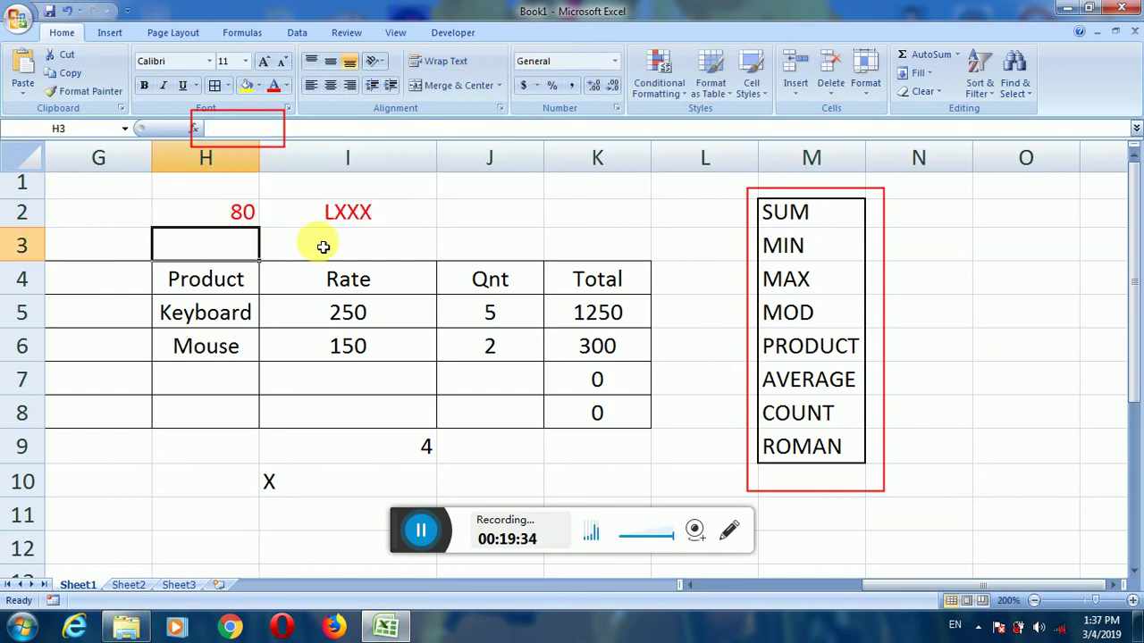
{"action": "left_click", "coordinate": [376, 219]}
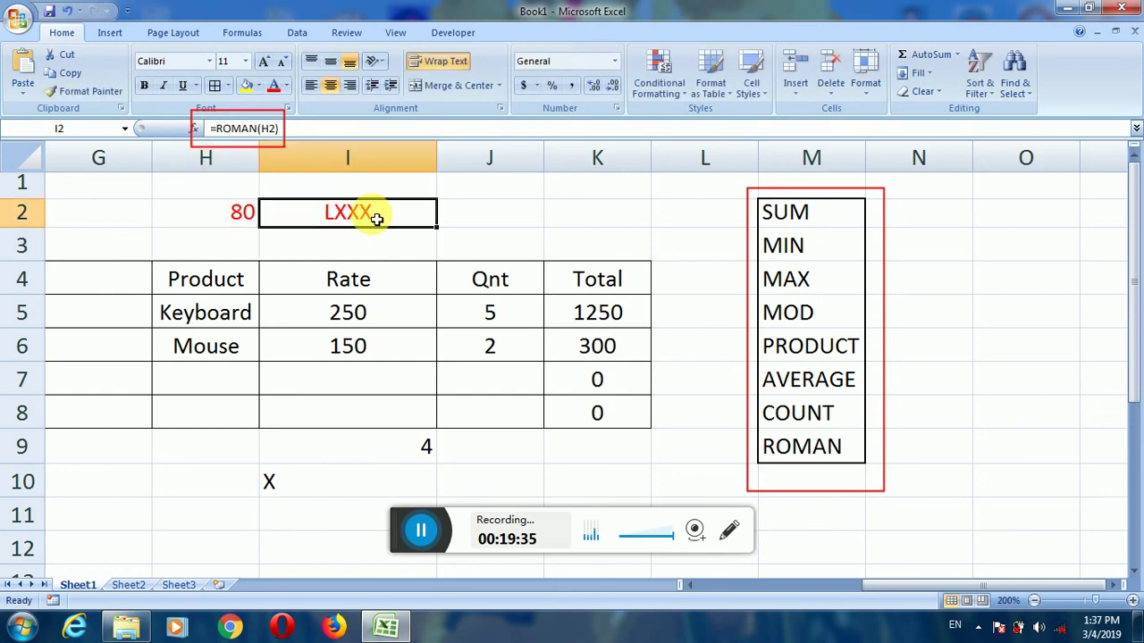